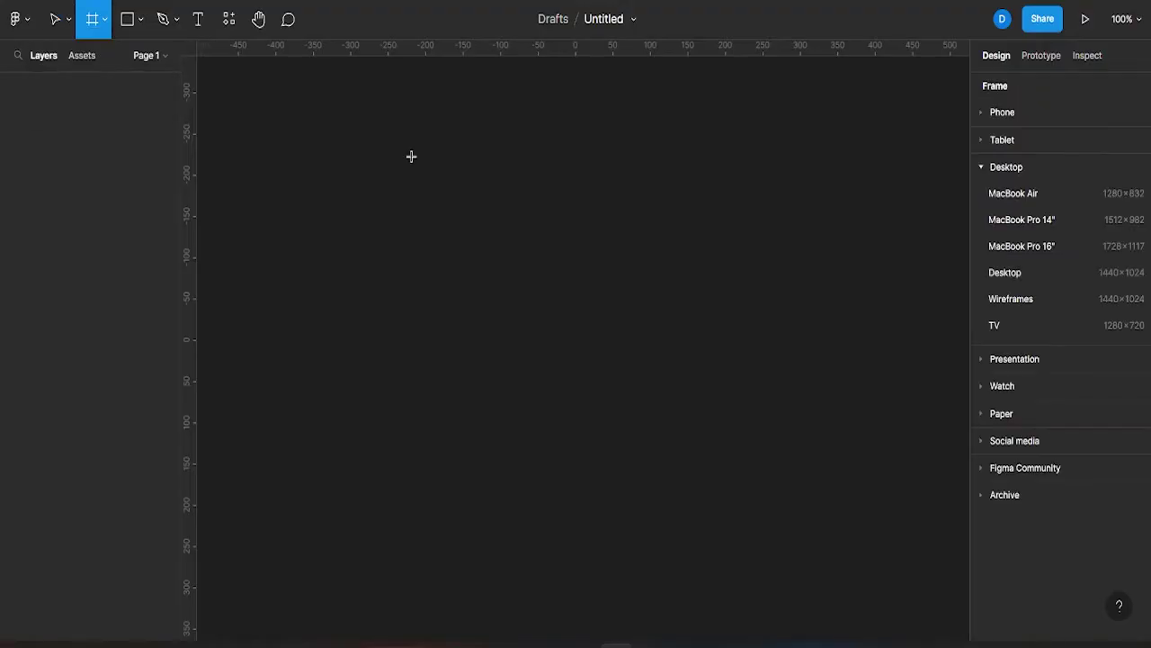
Select the blank 1440×1024 Desktop frame and zoom out to see all of it
{"action": "left_click", "coordinate": [1044, 270]}
{"action": "key", "text": "ctrl+minus"}
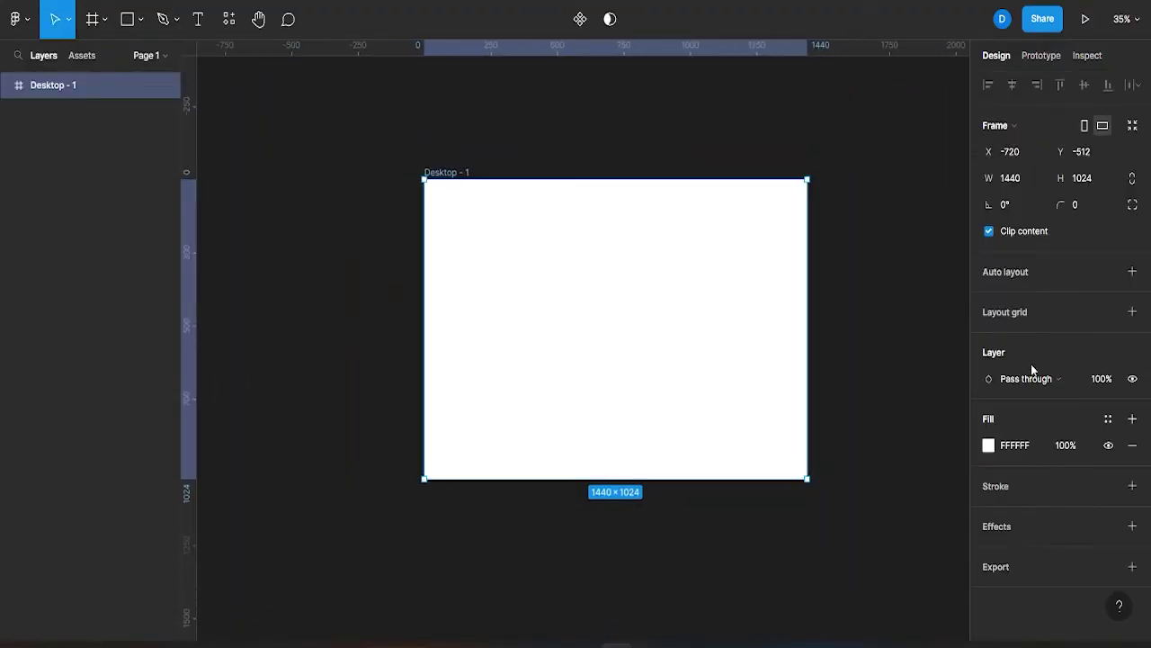
Add a 12-column layout grid with a 100 margin to the frame
{"action": "left_click", "coordinate": [1132, 312]}
{"action": "left_click", "coordinate": [989, 338]}
{"action": "left_click", "coordinate": [810, 340]}
{"action": "left_click", "coordinate": [838, 359]}
{"action": "left_click", "coordinate": [823, 405]}
{"action": "left_click", "coordinate": [826, 544]}
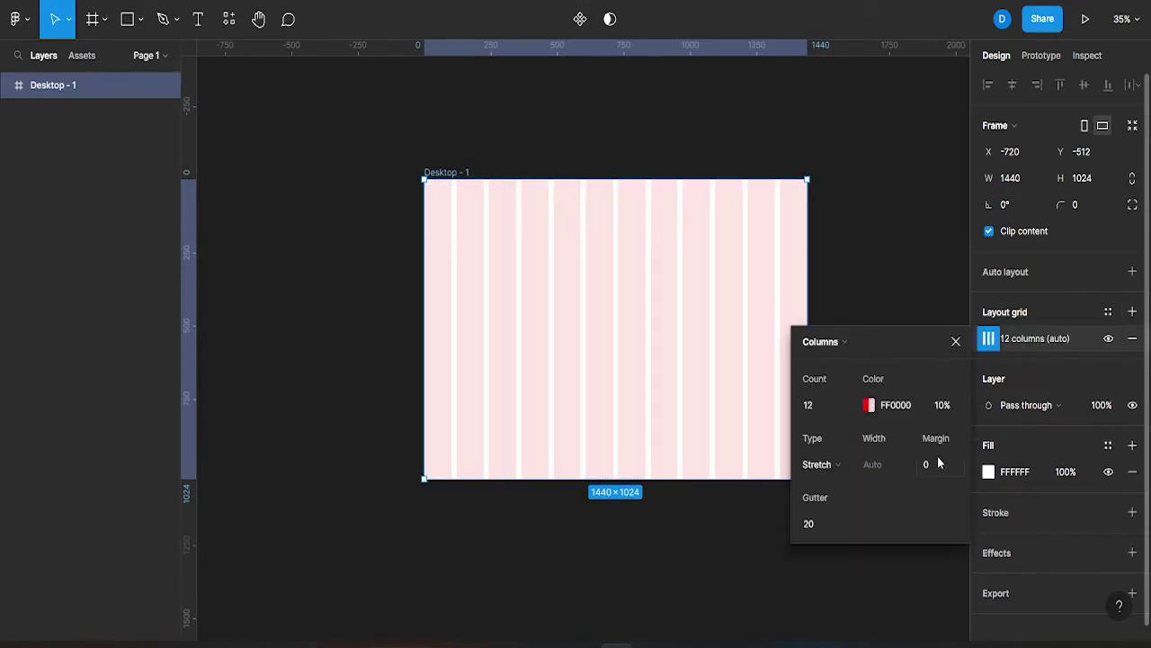
{"action": "type", "text": "00"}
{"action": "left_click", "coordinate": [956, 341]}
Draw a 30-radius rectangle over the frame's right half, insetting its edges
{"action": "scroll", "coordinate": [655, 330], "scroll_direction": "up", "scroll_amount": 2}
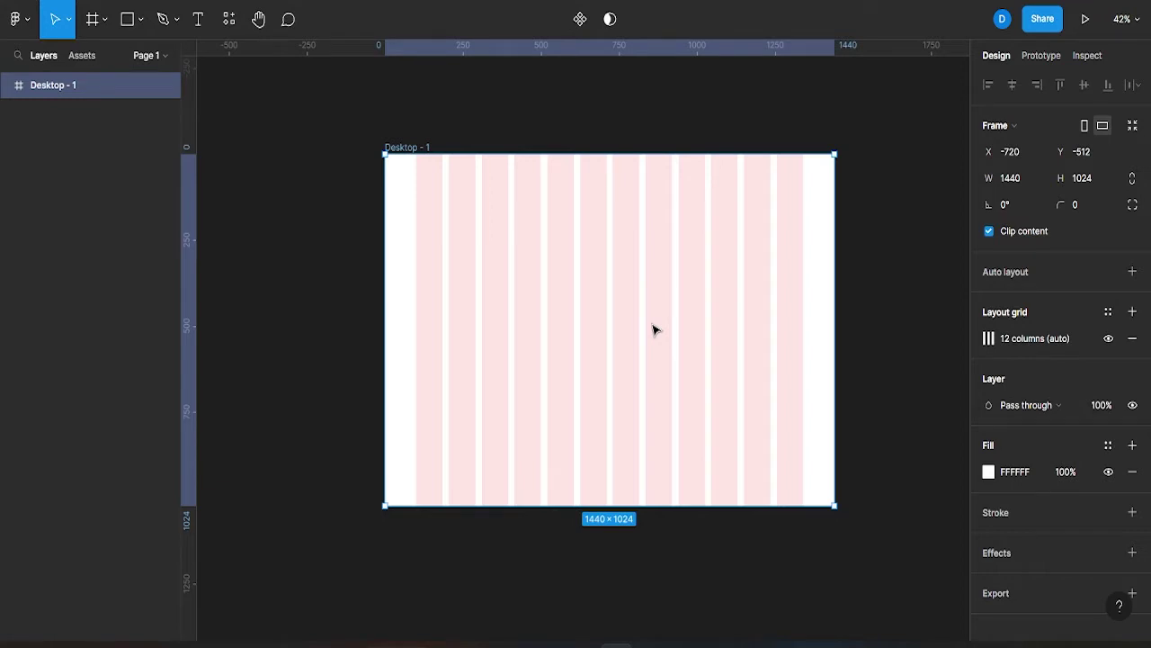
{"action": "scroll", "coordinate": [409, 279], "scroll_direction": "up", "scroll_amount": 1}
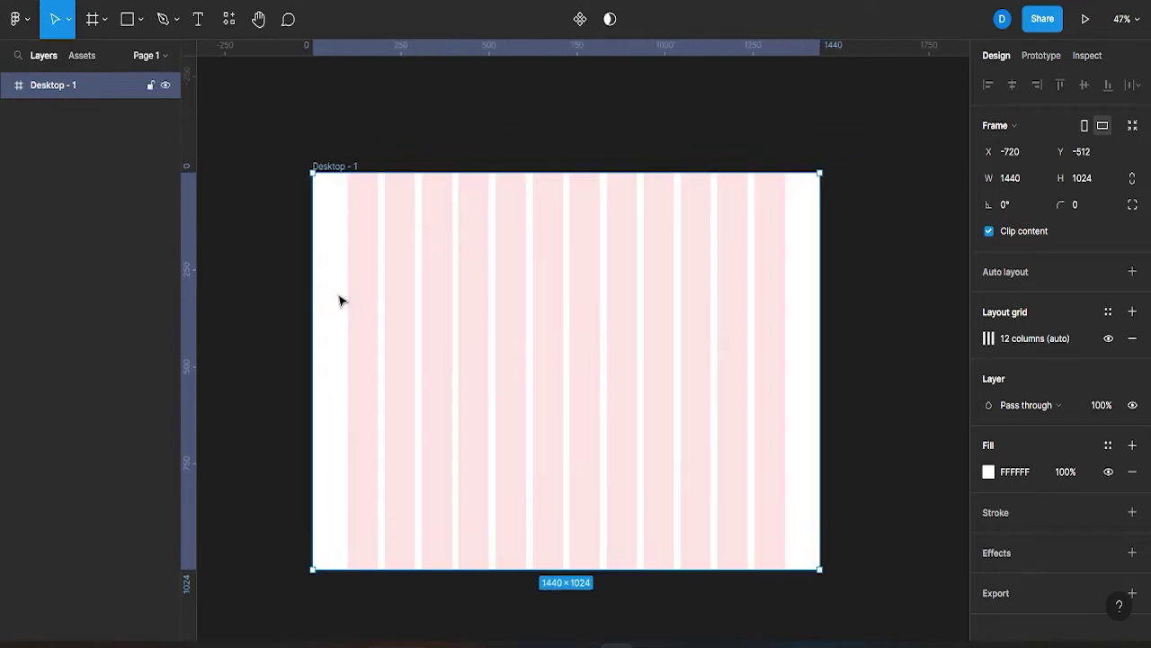
{"action": "left_click", "coordinate": [133, 19]}
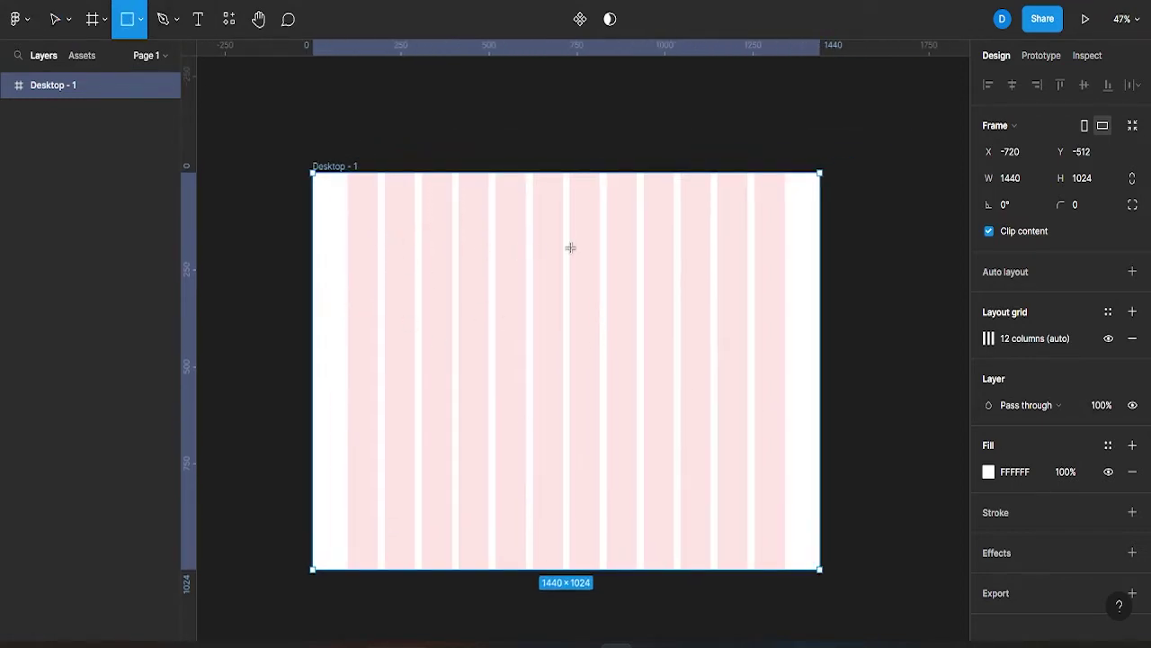
{"action": "left_click_drag", "start_coordinate": [568, 172], "coordinate": [819, 569]}
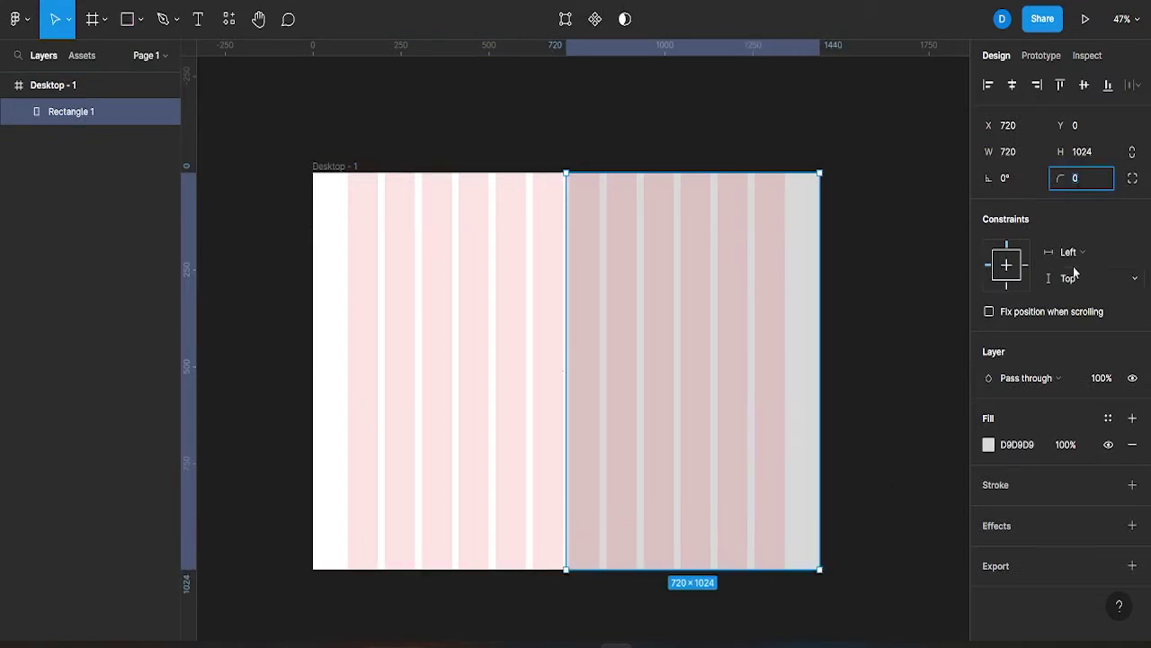
{"action": "key", "text": "Escape"}
{"action": "left_click", "coordinate": [810, 352]}
{"action": "left_click_drag", "start_coordinate": [711, 173], "coordinate": [709, 182]}
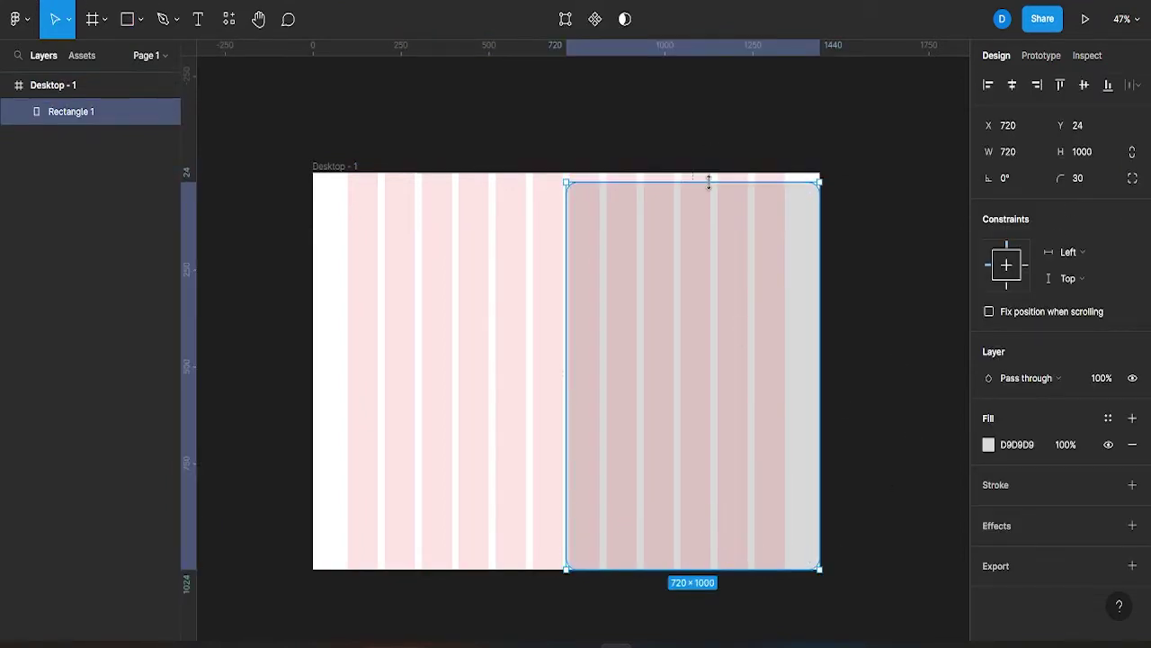
{"action": "left_click_drag", "start_coordinate": [815, 264], "coordinate": [803, 265]}
{"action": "left_click_drag", "start_coordinate": [729, 569], "coordinate": [727, 560]}
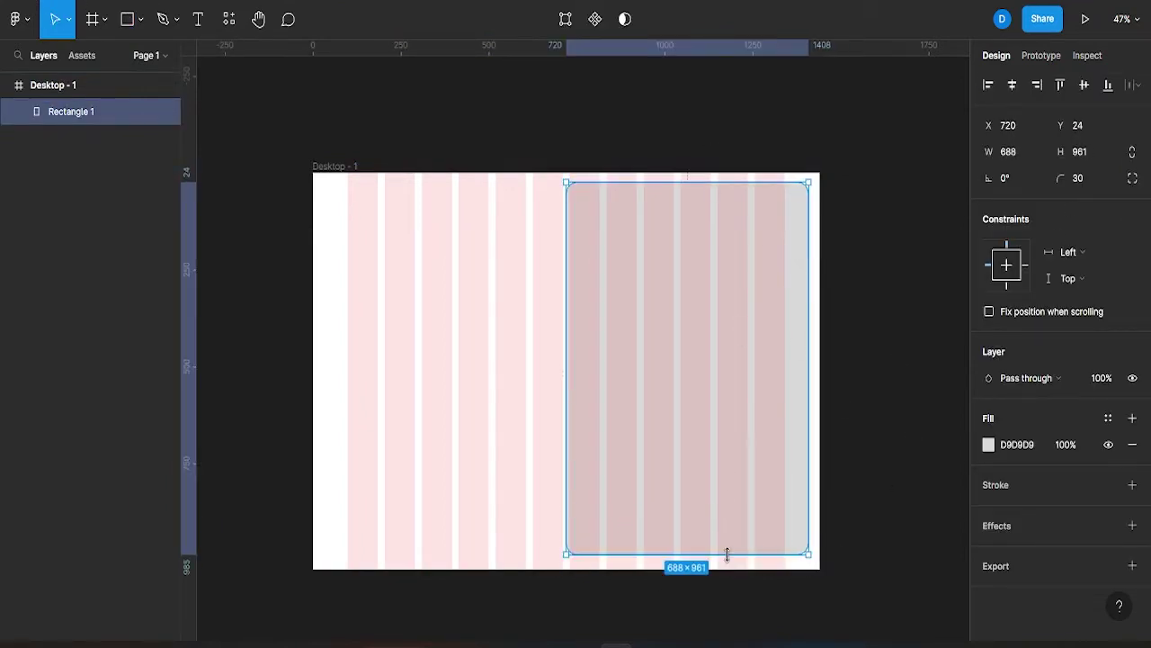
{"action": "left_click", "coordinate": [911, 509]}
{"action": "left_click", "coordinate": [698, 411]}
{"action": "key", "text": "r"}
Add a text box in the frame's upper left with font size 32
{"action": "key", "text": "t"}
{"action": "left_click_drag", "start_coordinate": [385, 231], "coordinate": [526, 265]}
{"action": "left_click", "coordinate": [1099, 470]}
{"action": "left_click", "coordinate": [1100, 495]}
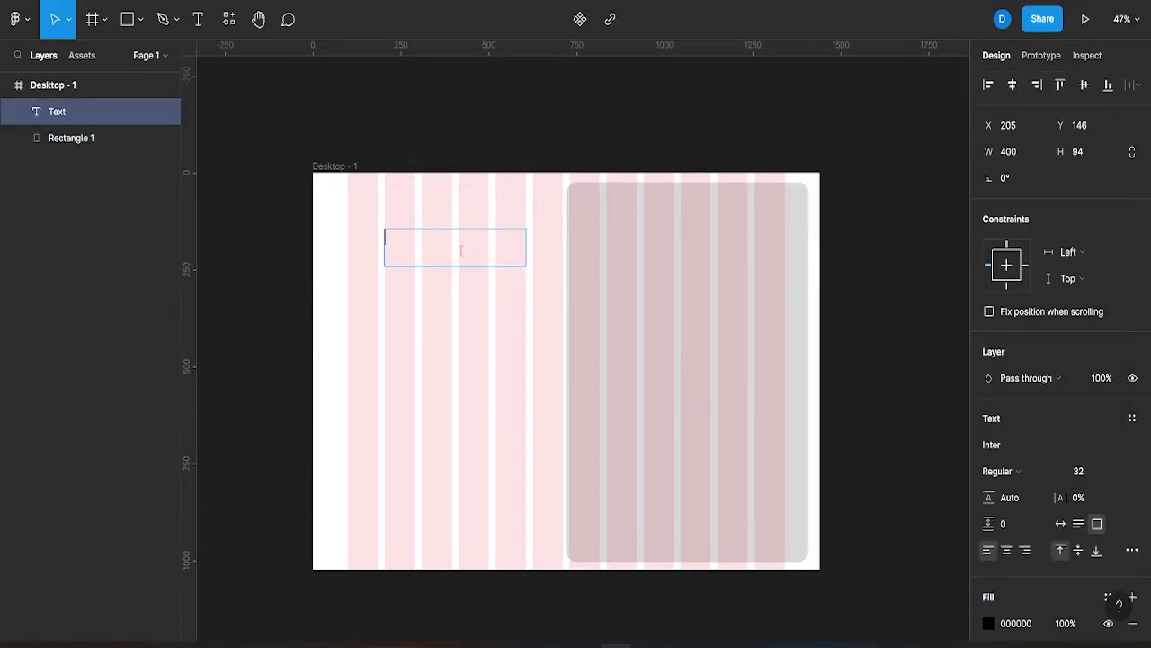
Fit the Welcome Back text box and reposition the heading
{"action": "key", "text": "Escape"}
{"action": "left_click_drag", "start_coordinate": [440, 265], "coordinate": [440, 248]}
{"action": "left_click_drag", "start_coordinate": [524, 239], "coordinate": [456, 236]}
{"action": "left_click", "coordinate": [388, 404]}
{"action": "left_click", "coordinate": [453, 236]}
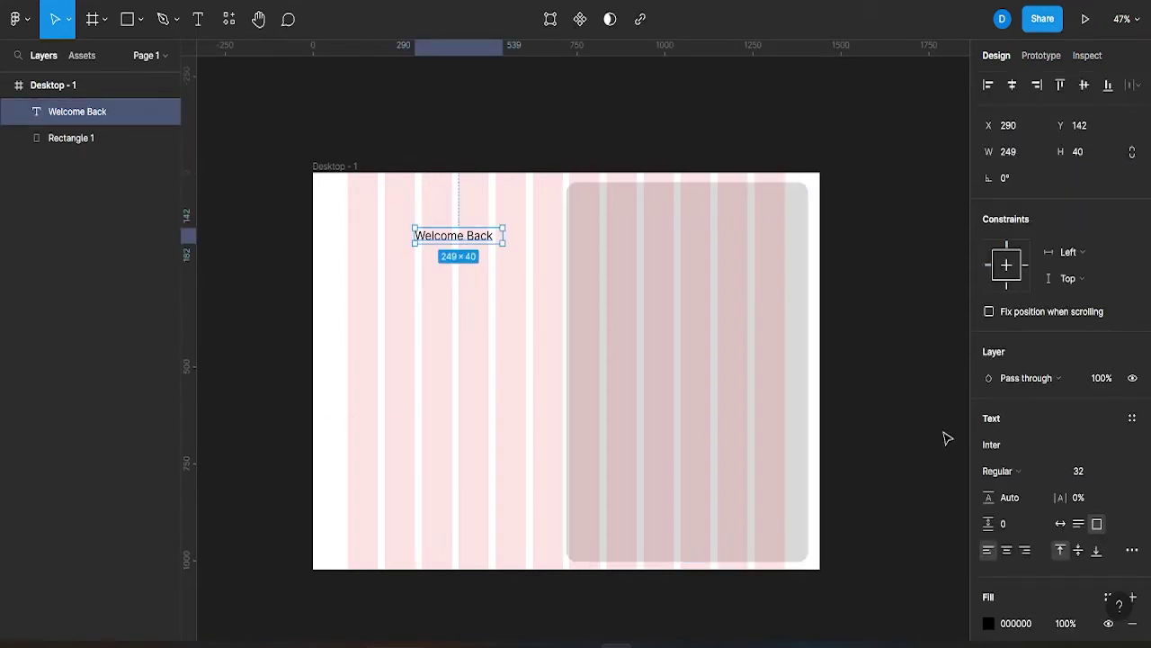
Set the Welcome Back heading to Hanuman Bold, size 36
{"action": "left_click", "coordinate": [1035, 444]}
{"action": "scroll", "coordinate": [1053, 450], "scroll_direction": "up", "scroll_amount": 10}
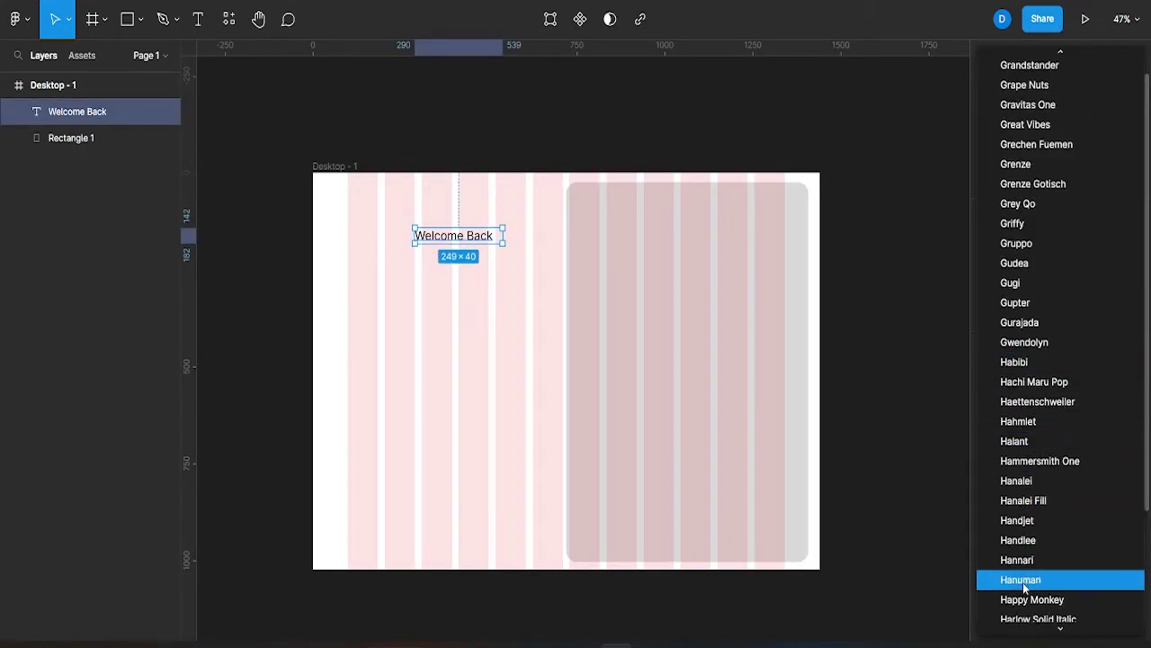
{"action": "left_click", "coordinate": [1021, 581]}
{"action": "left_click", "coordinate": [997, 471]}
{"action": "left_click", "coordinate": [1012, 488]}
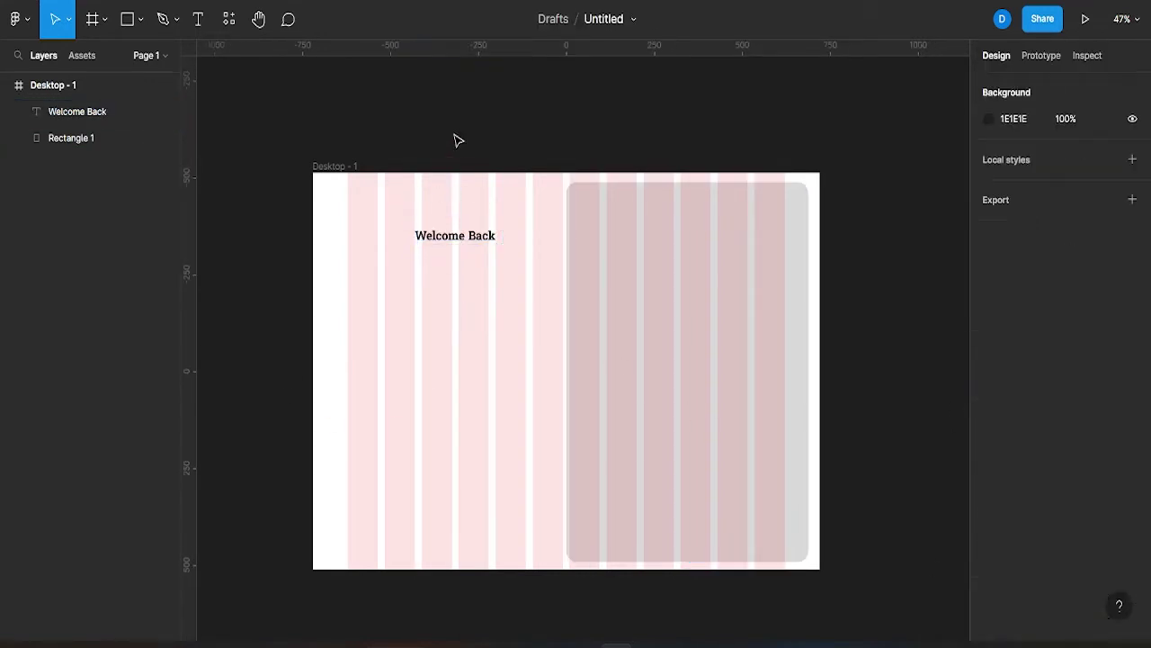
{"action": "key", "text": "ctrl+shift+period"}
{"action": "key", "text": "ctrl+shift+period"}
{"action": "key", "text": "ctrl+shift+period"}
{"action": "double_click", "coordinate": [507, 237]}
{"action": "left_click", "coordinate": [531, 322]}
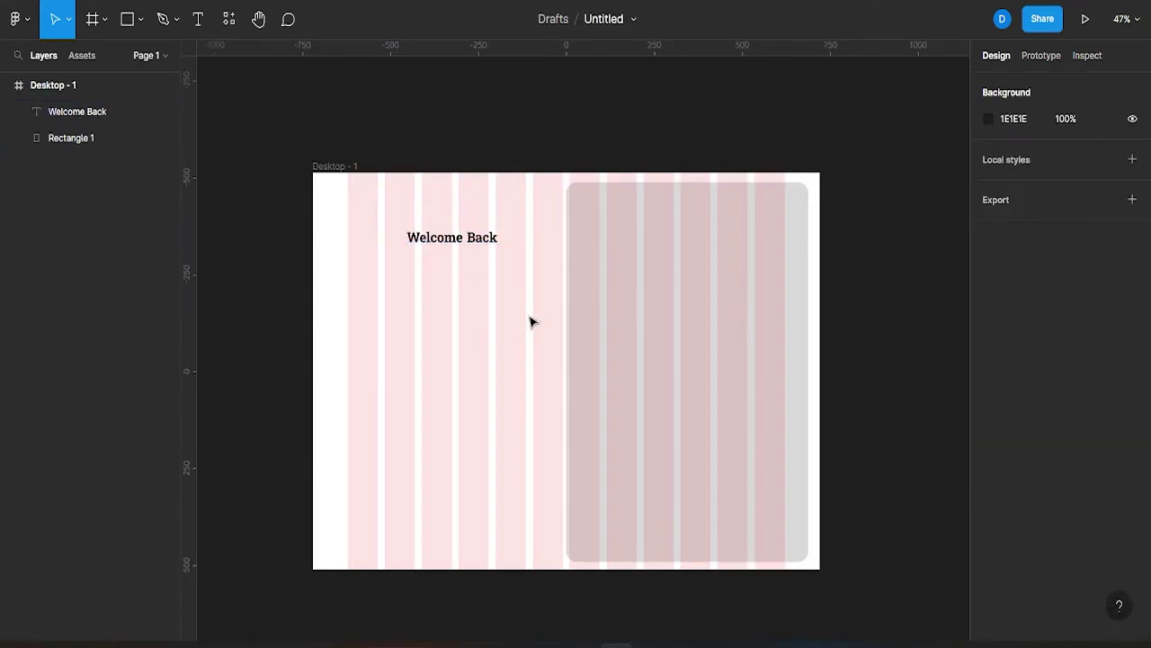
Duplicate the heading below as a size-24 Regular 'Please enter your details' subtitle
{"action": "left_click", "coordinate": [460, 237]}
{"action": "key", "text": "ctrl+d"}
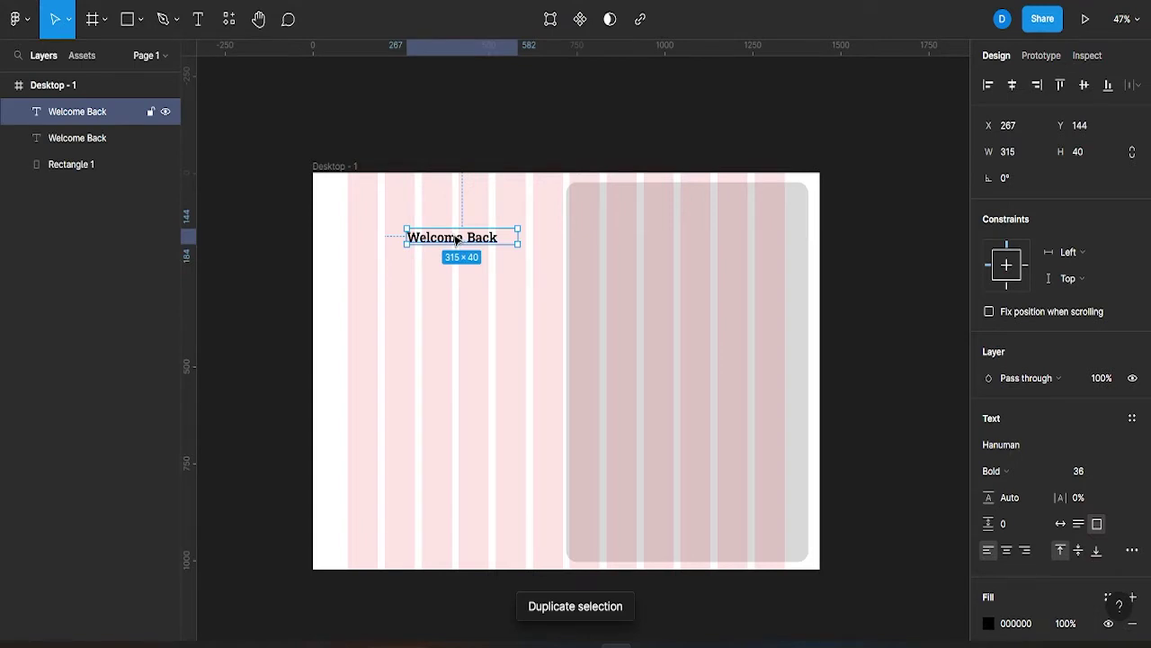
{"action": "left_click_drag", "start_coordinate": [456, 239], "coordinate": [456, 321]}
{"action": "left_click", "coordinate": [1118, 471]}
{"action": "left_click", "coordinate": [1097, 429]}
{"action": "type", "text": "Please enter your details"}
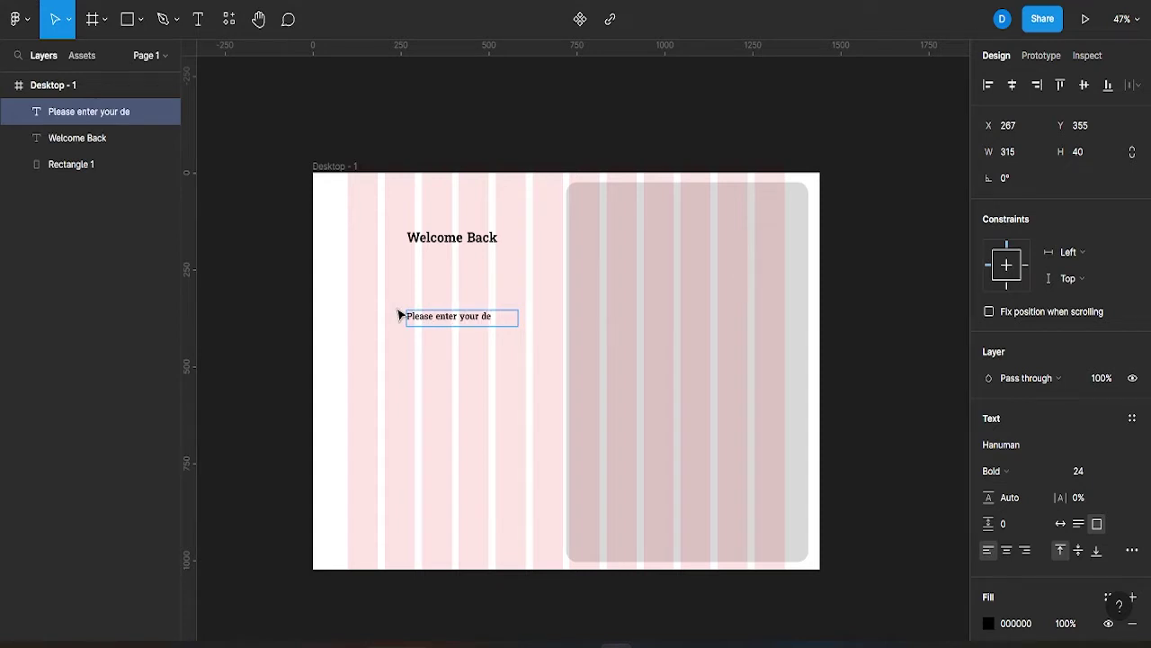
{"action": "left_click", "coordinate": [458, 317]}
{"action": "left_click", "coordinate": [994, 471]}
{"action": "left_click", "coordinate": [999, 429]}
{"action": "left_click", "coordinate": [994, 470]}
{"action": "left_click", "coordinate": [1015, 489]}
{"action": "left_click", "coordinate": [472, 157]}
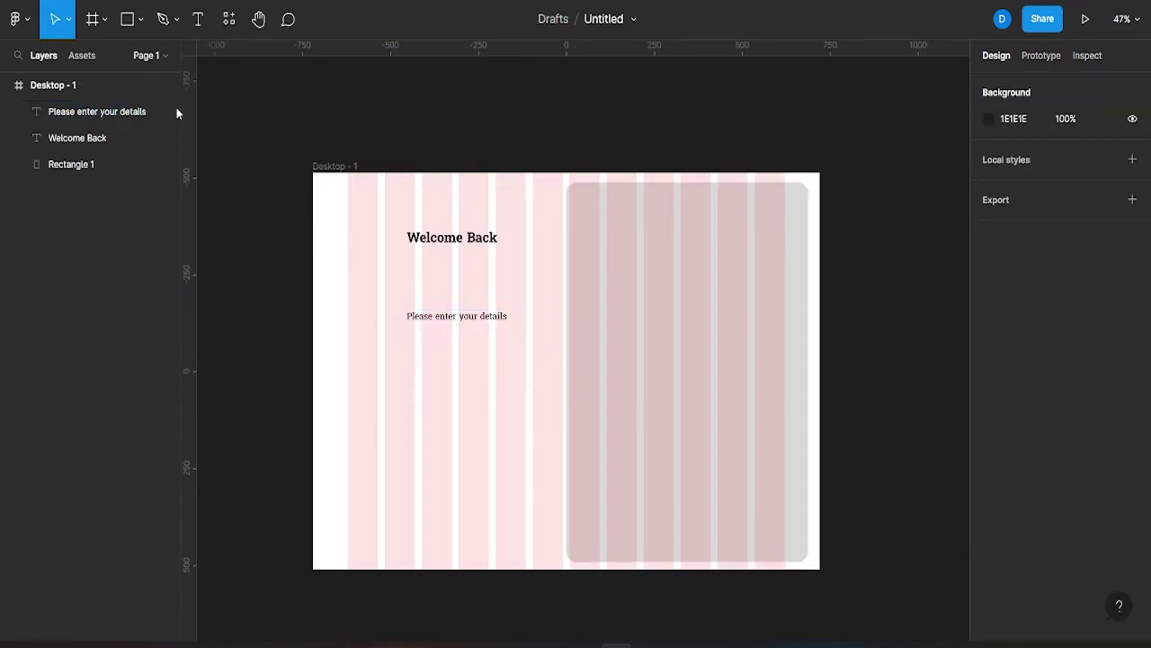
Draw a pill rectangle with 40 corner radius below the subtitle
{"action": "key", "text": "r"}
{"action": "left_click_drag", "start_coordinate": [373, 333], "coordinate": [544, 360]}
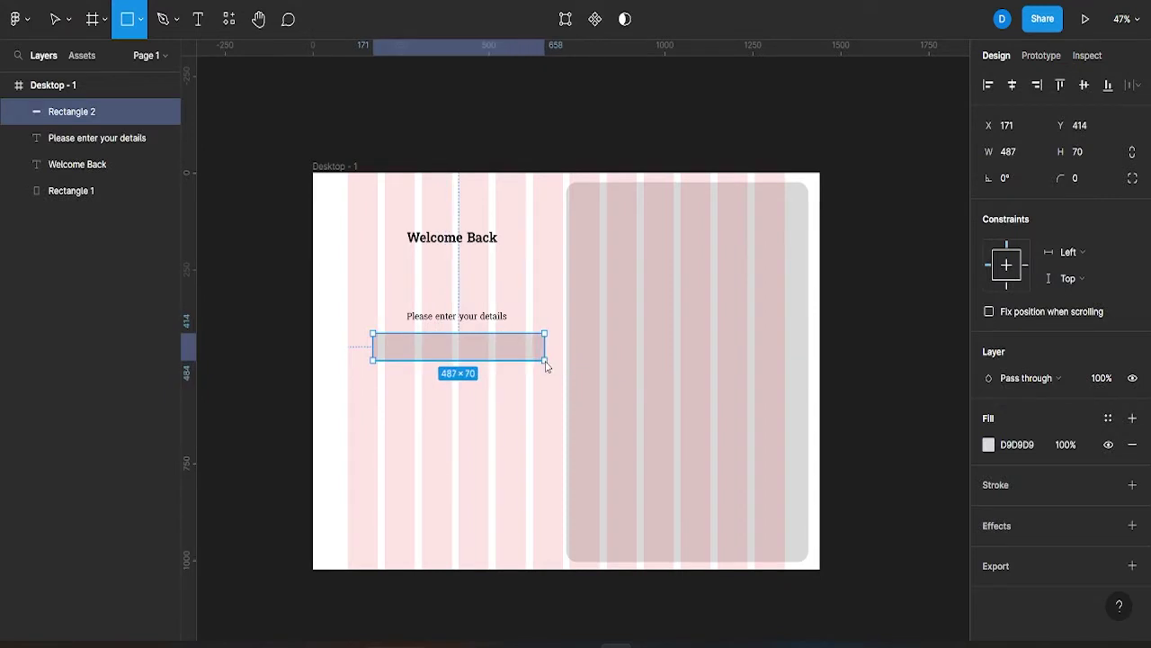
{"action": "type", "text": "40"}
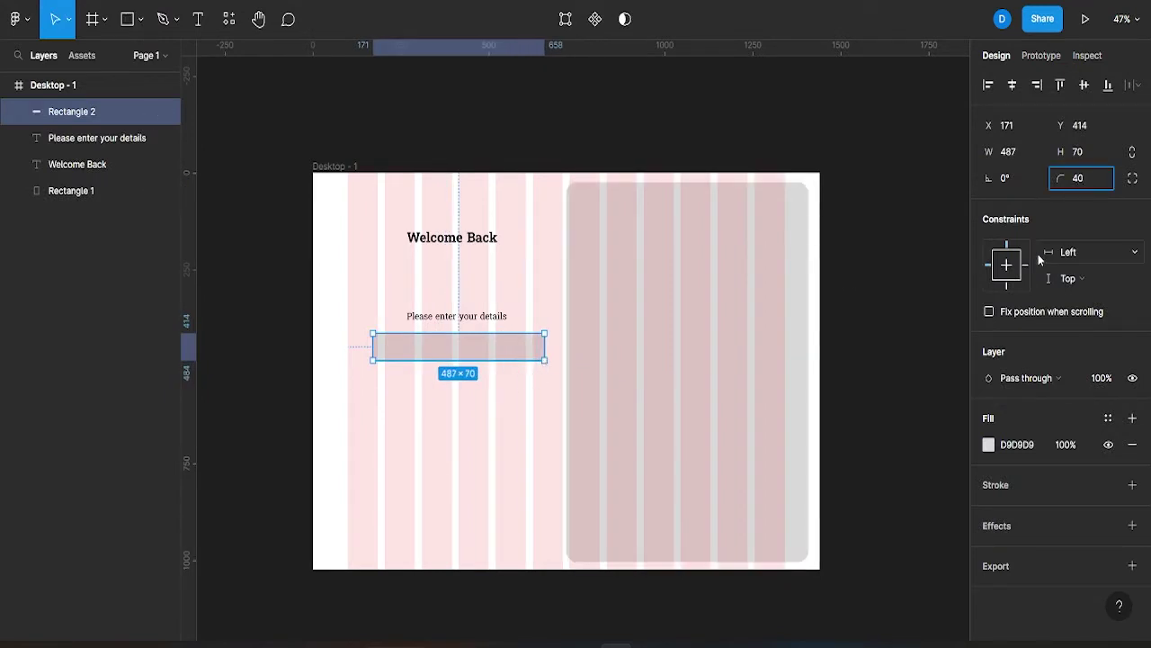
{"action": "left_click", "coordinate": [879, 494]}
{"action": "left_click", "coordinate": [491, 355]}
{"action": "left_click_drag", "start_coordinate": [543, 359], "coordinate": [541, 369]}
{"action": "left_click", "coordinate": [553, 395]}
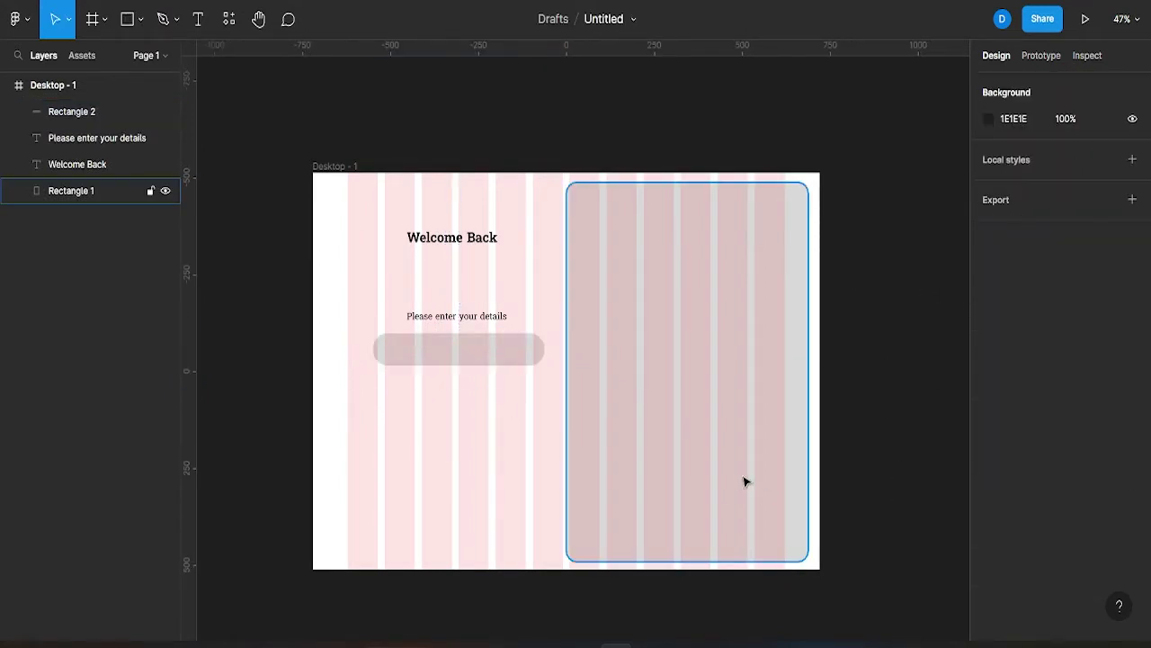
Copy the subtitle onto the pill and retype it as 'Log in with Apple'
{"action": "left_click", "coordinate": [476, 316]}
{"action": "key", "text": "ctrl+d"}
{"action": "mouse_move", "coordinate": [471, 316]}
{"action": "left_mouse_down"}
{"action": "mouse_move", "coordinate": [499, 279]}
{"action": "mouse_move", "coordinate": [492, 355]}
{"action": "left_mouse_up"}
{"action": "right_click", "coordinate": [500, 280]}
{"action": "left_click", "coordinate": [522, 290]}
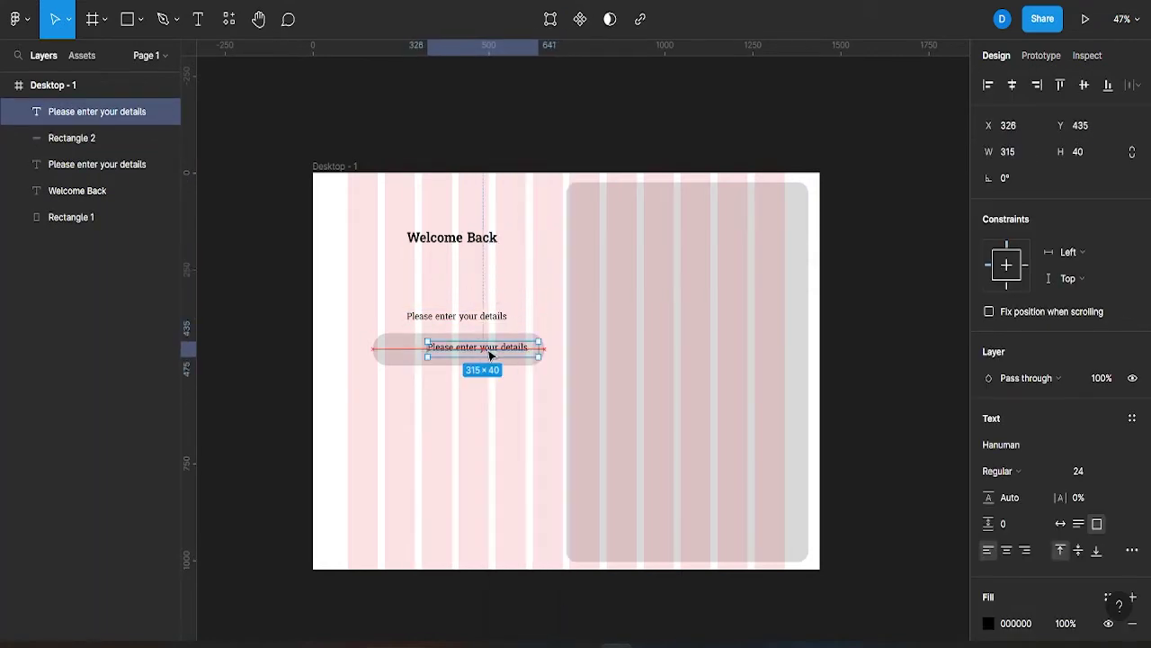
{"action": "double_click", "coordinate": [492, 355]}
{"action": "type", "text": "Log in with"}
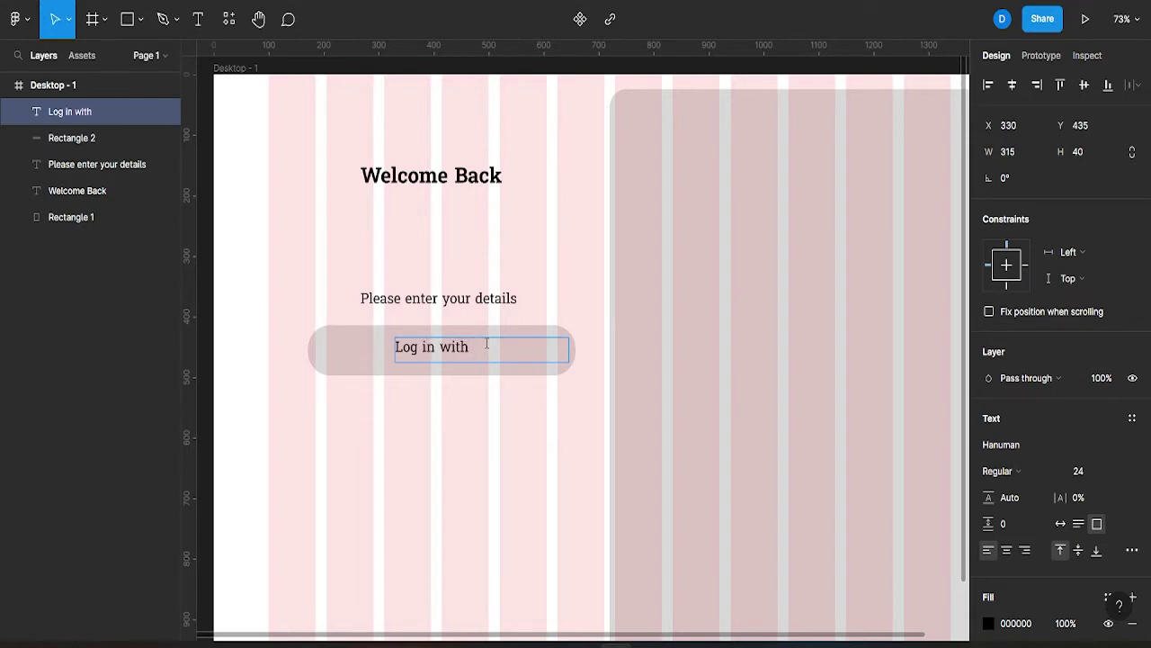
{"action": "key", "text": "Escape"}
Centre the 'Log in with Apple' label in the pill and fit its text box
{"action": "key", "text": "Down"}
{"action": "key", "text": "Down"}
{"action": "key", "text": "Down"}
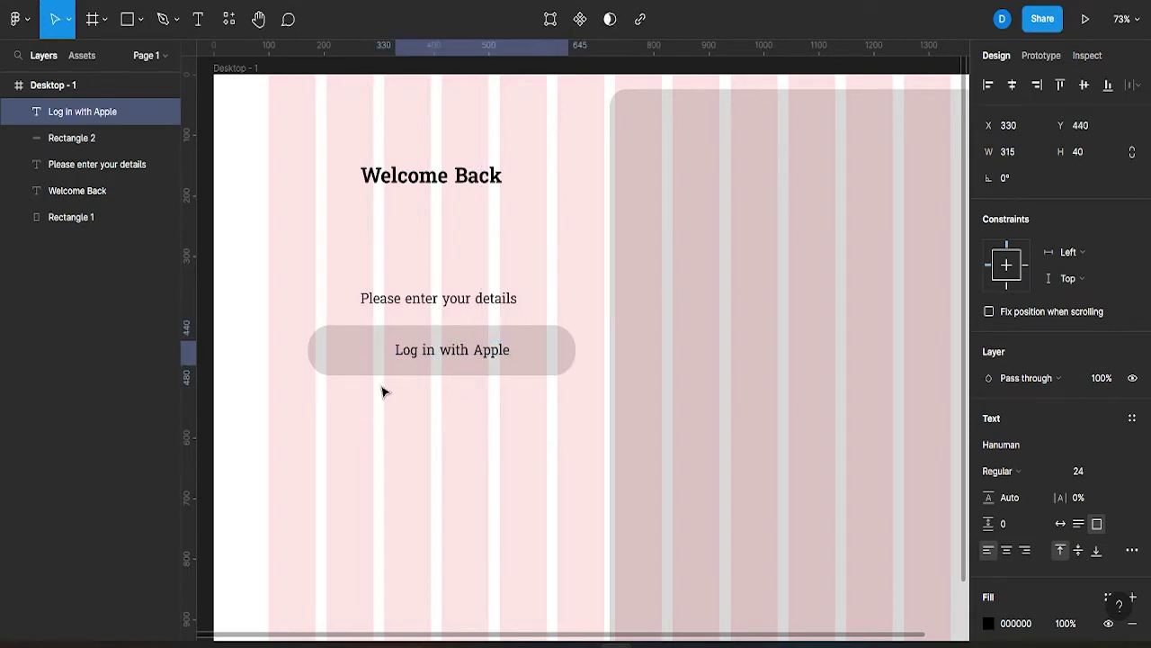
{"action": "key", "text": "Left"}
{"action": "key", "text": "shift+Left"}
{"action": "key", "text": "shift+Left"}
{"action": "key", "text": "Left"}
{"action": "key", "text": "Left"}
{"action": "key", "text": "Left"}
{"action": "key", "text": "Down"}
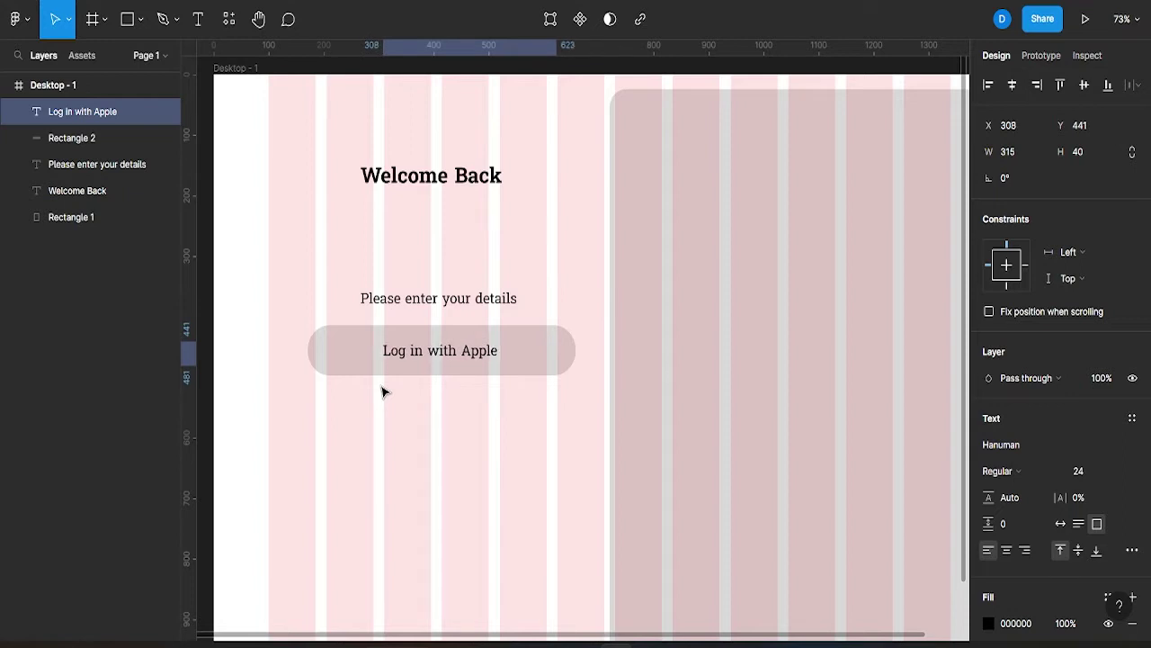
{"action": "left_click", "coordinate": [411, 424]}
{"action": "left_click", "coordinate": [555, 366]}
{"action": "left_click_drag", "start_coordinate": [573, 355], "coordinate": [506, 356]}
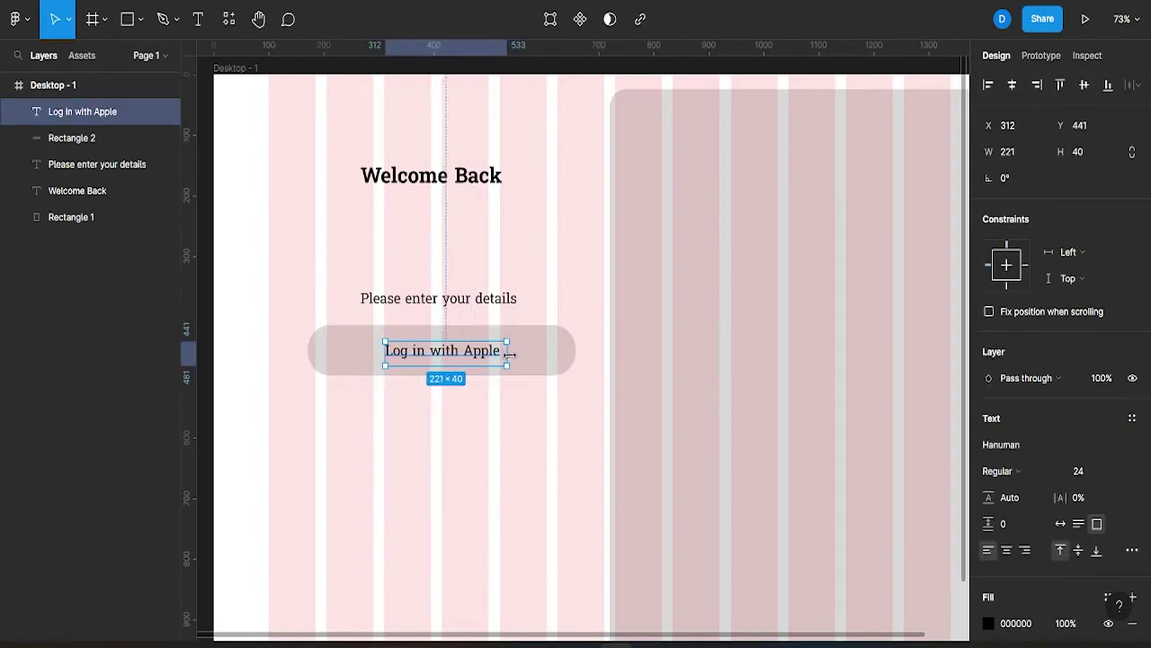
{"action": "left_click", "coordinate": [467, 411]}
{"action": "scroll", "coordinate": [468, 411], "scroll_direction": "down", "scroll_amount": 3}
{"action": "scroll", "coordinate": [473, 414], "scroll_direction": "down", "scroll_amount": 3}
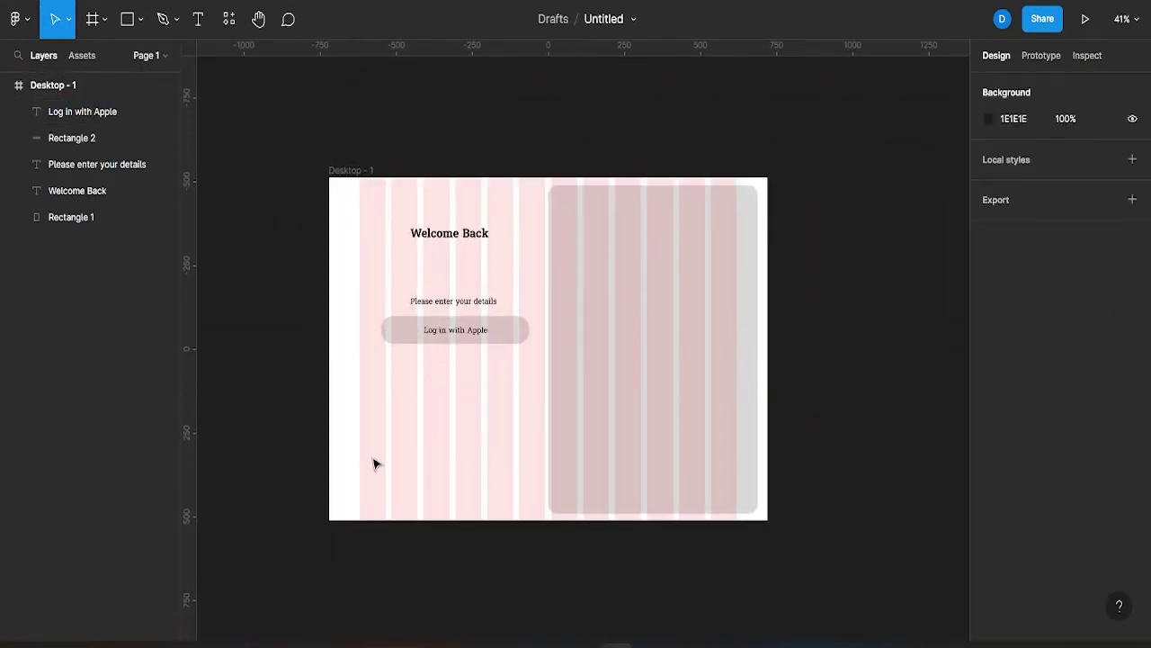
Draw a 0° divider line below the Apple button with 78% stroke opacity
{"action": "left_click", "coordinate": [196, 19]}
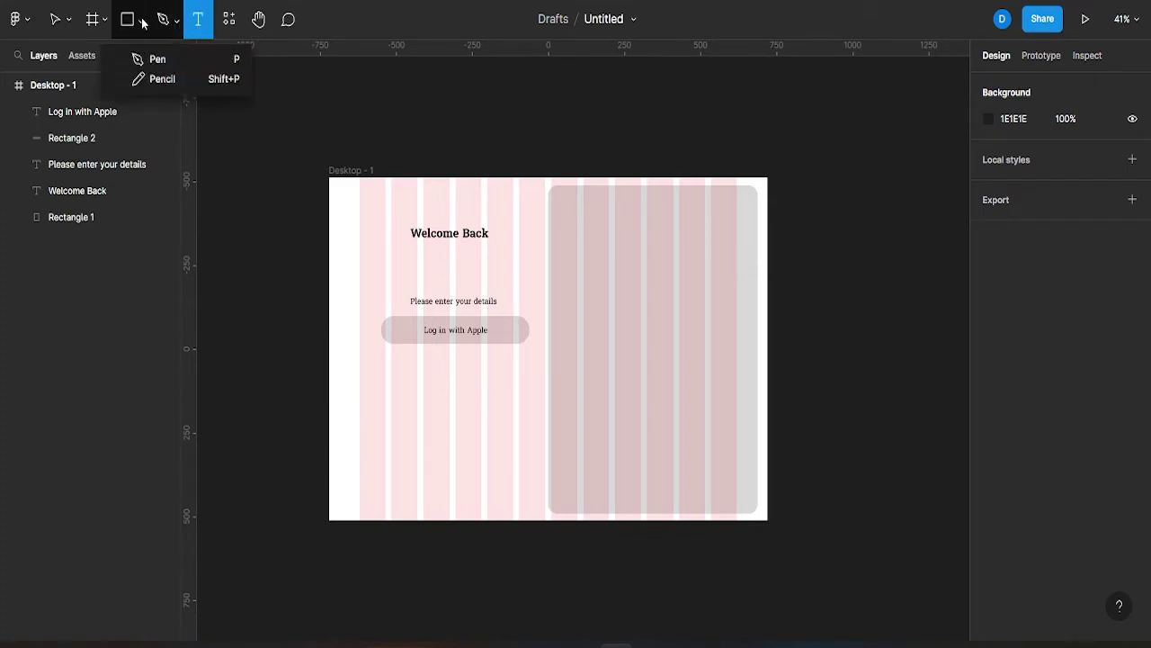
{"action": "left_click", "coordinate": [140, 18]}
{"action": "left_click", "coordinate": [63, 77]}
{"action": "left_click_drag", "start_coordinate": [384, 368], "coordinate": [449, 372]}
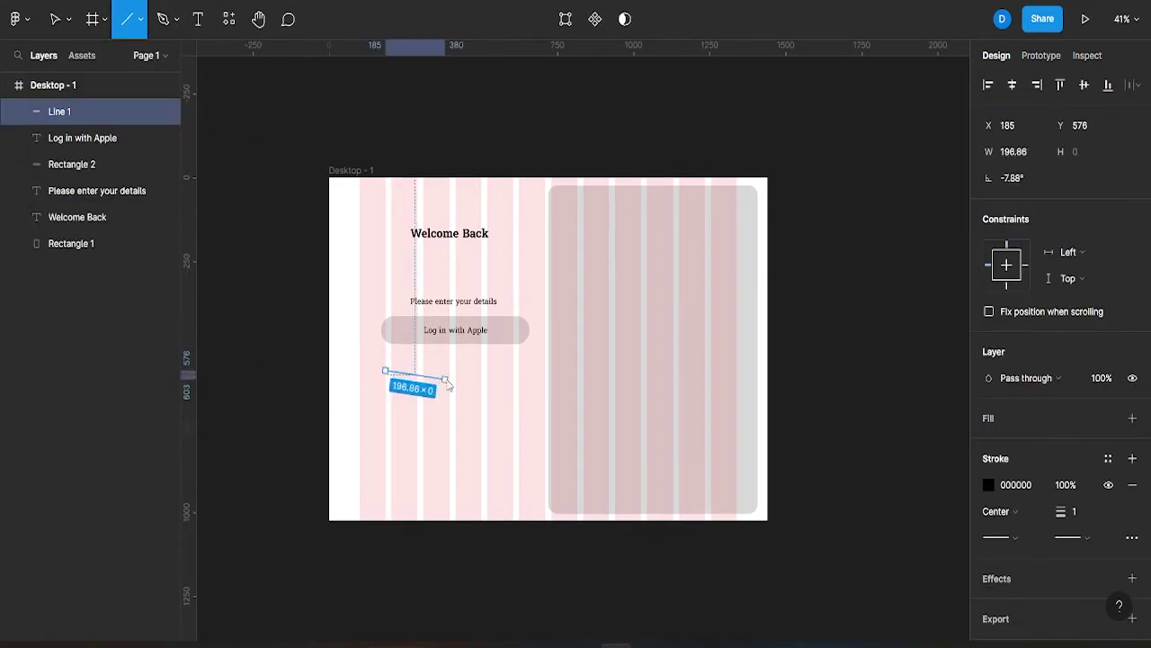
{"action": "left_click", "coordinate": [1014, 177]}
{"action": "type", "text": "0"}
{"action": "left_click", "coordinate": [834, 329]}
{"action": "left_click", "coordinate": [59, 111]}
{"action": "left_click", "coordinate": [989, 484]}
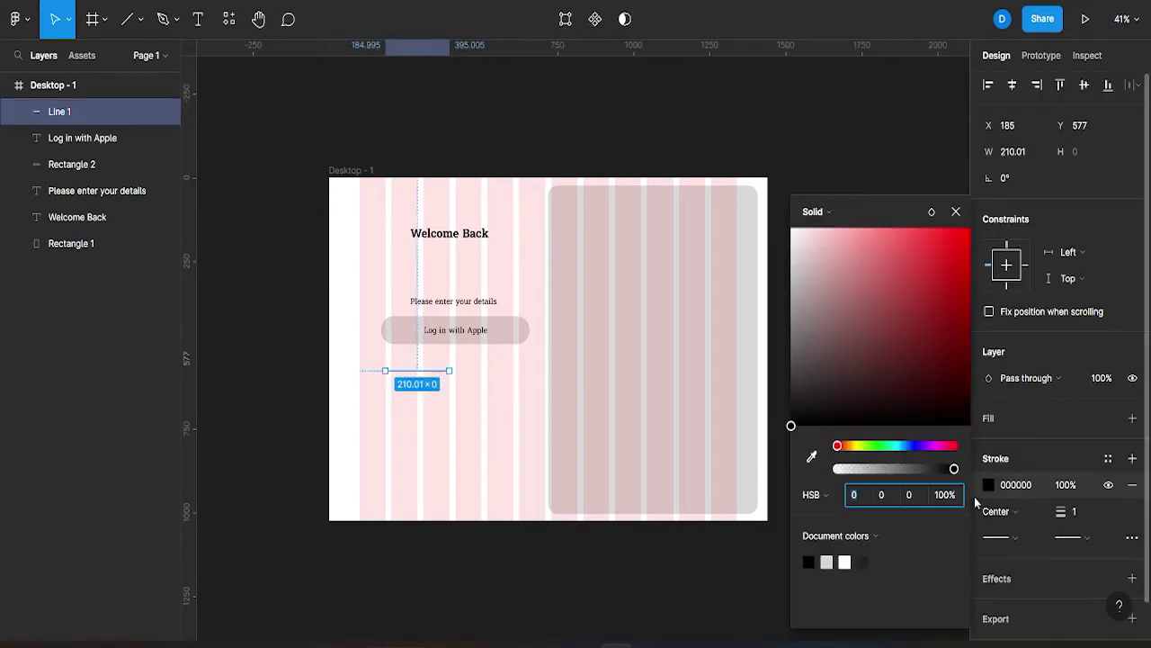
{"action": "left_click_drag", "start_coordinate": [956, 469], "coordinate": [929, 468]}
{"action": "left_click", "coordinate": [499, 429]}
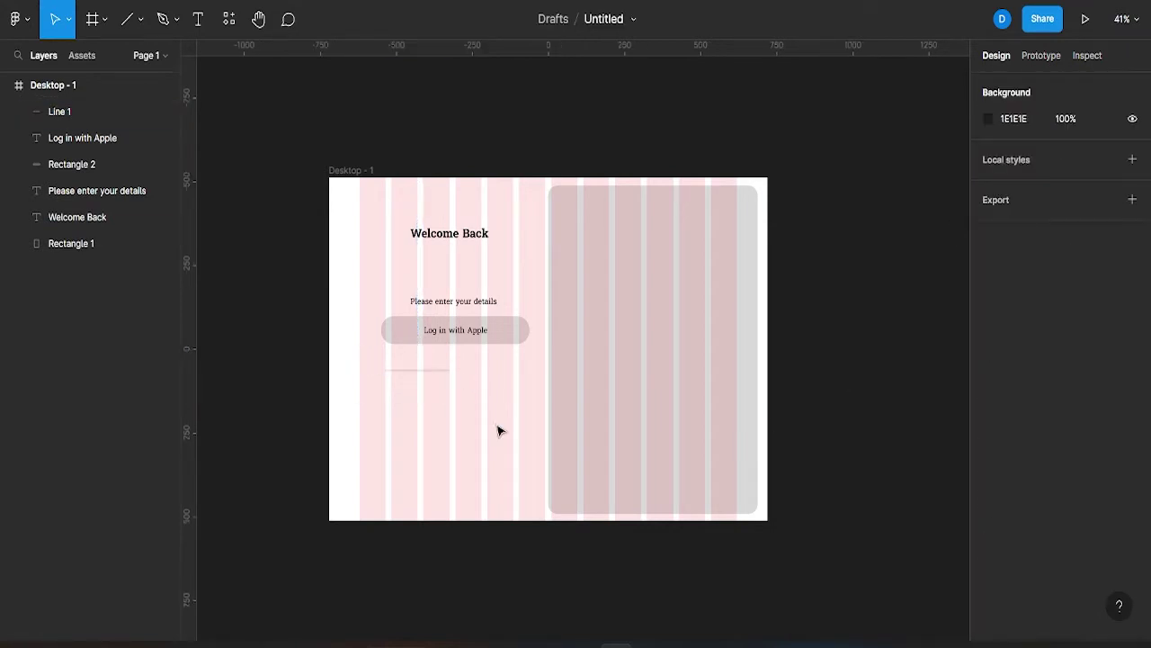
{"action": "scroll", "coordinate": [463, 381], "scroll_direction": "up", "scroll_amount": 5, "text": "ctrl"}
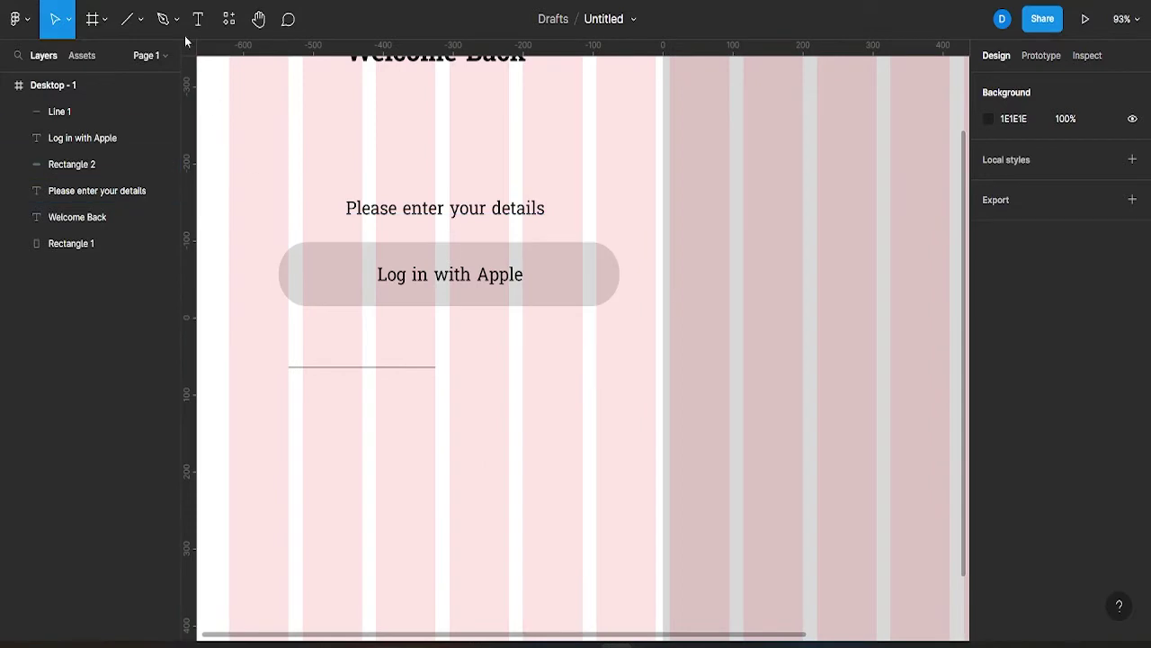
Add a size-20 'Or' label level with the line's right end
{"action": "left_click", "coordinate": [198, 19]}
{"action": "left_click", "coordinate": [436, 367]}
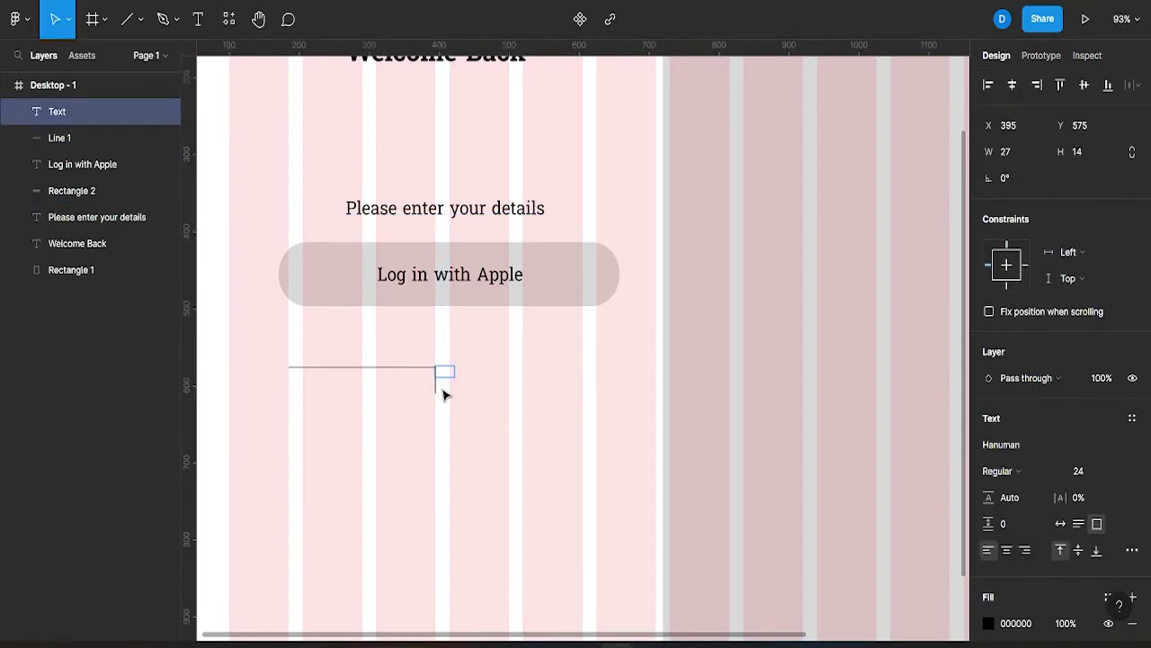
{"action": "type", "text": "Or"}
{"action": "left_click", "coordinate": [1079, 471]}
{"action": "left_click", "coordinate": [1100, 453]}
{"action": "left_click", "coordinate": [444, 378]}
{"action": "mouse_move", "coordinate": [447, 382]}
{"action": "left_mouse_down"}
{"action": "mouse_move", "coordinate": [447, 368]}
{"action": "mouse_move", "coordinate": [565, 382]}
{"action": "mouse_move", "coordinate": [581, 367]}
{"action": "left_mouse_up"}
{"action": "left_click", "coordinate": [411, 405]}
Duplicate the divider line to the right of 'Or' and align both lines
{"action": "left_click", "coordinate": [399, 368]}
{"action": "key", "text": "ctrl+d"}
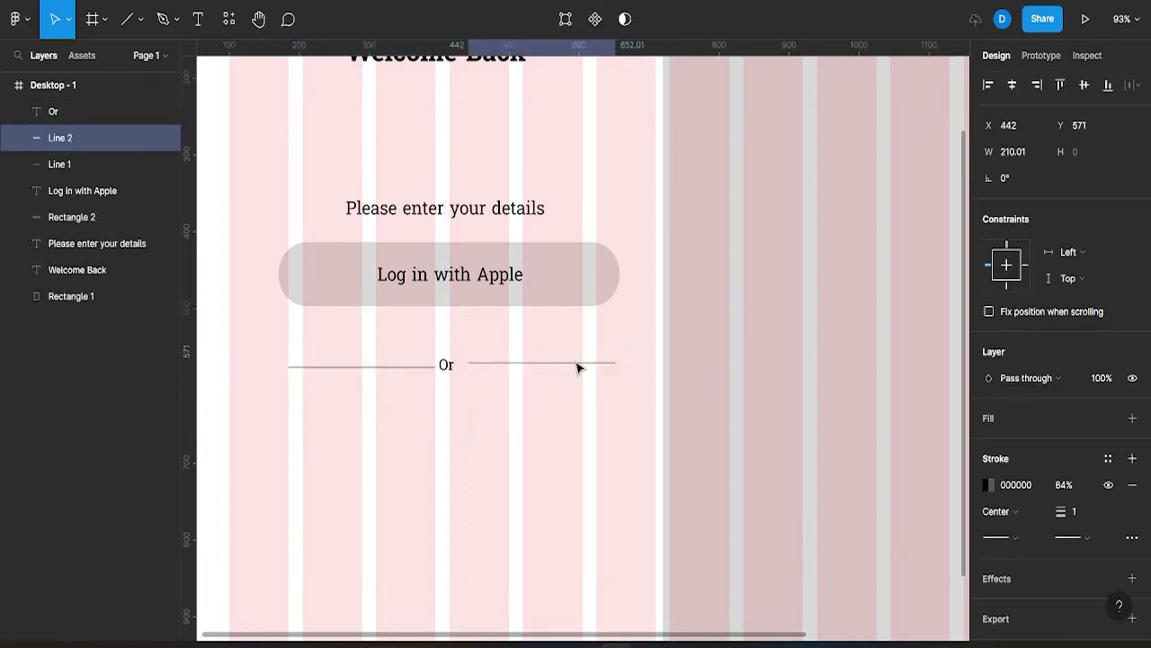
{"action": "left_click", "coordinate": [450, 437]}
{"action": "scroll", "coordinate": [450, 437], "scroll_direction": "up", "scroll_amount": 2}
{"action": "scroll", "coordinate": [448, 434], "scroll_direction": "up", "scroll_amount": 3}
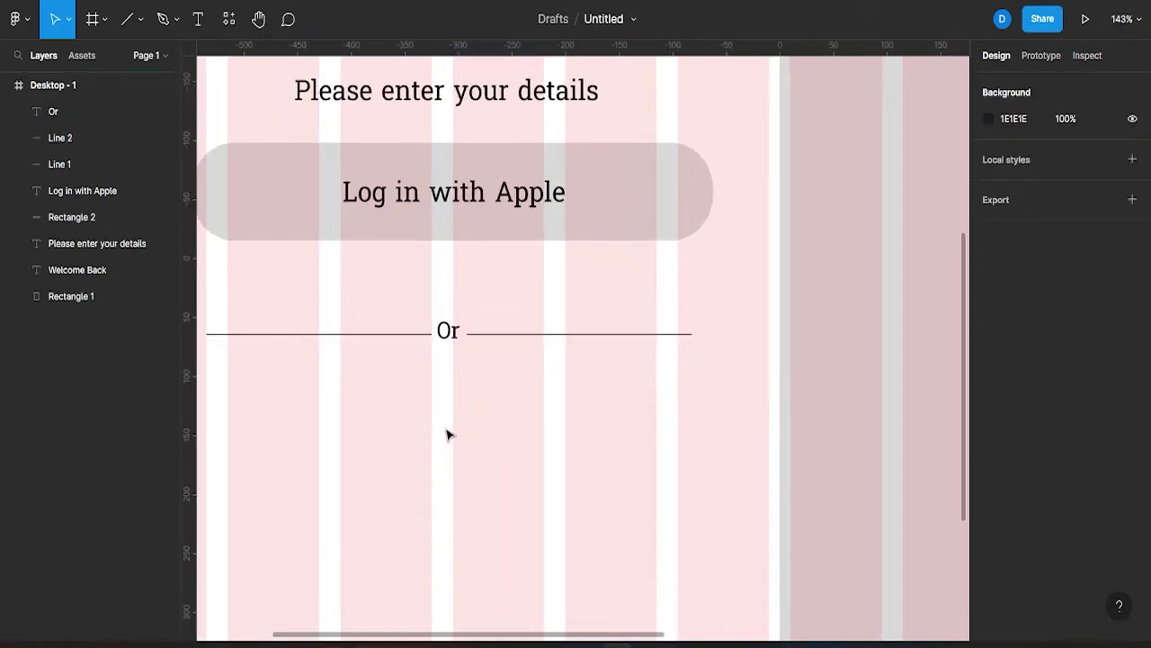
{"action": "left_click", "coordinate": [421, 336]}
{"action": "left_click", "coordinate": [434, 380]}
{"action": "left_click_drag", "start_coordinate": [468, 335], "coordinate": [473, 334]}
{"action": "key", "text": "Escape"}
{"action": "left_click", "coordinate": [510, 335]}
{"action": "left_click", "coordinate": [412, 334], "text": "shift"}
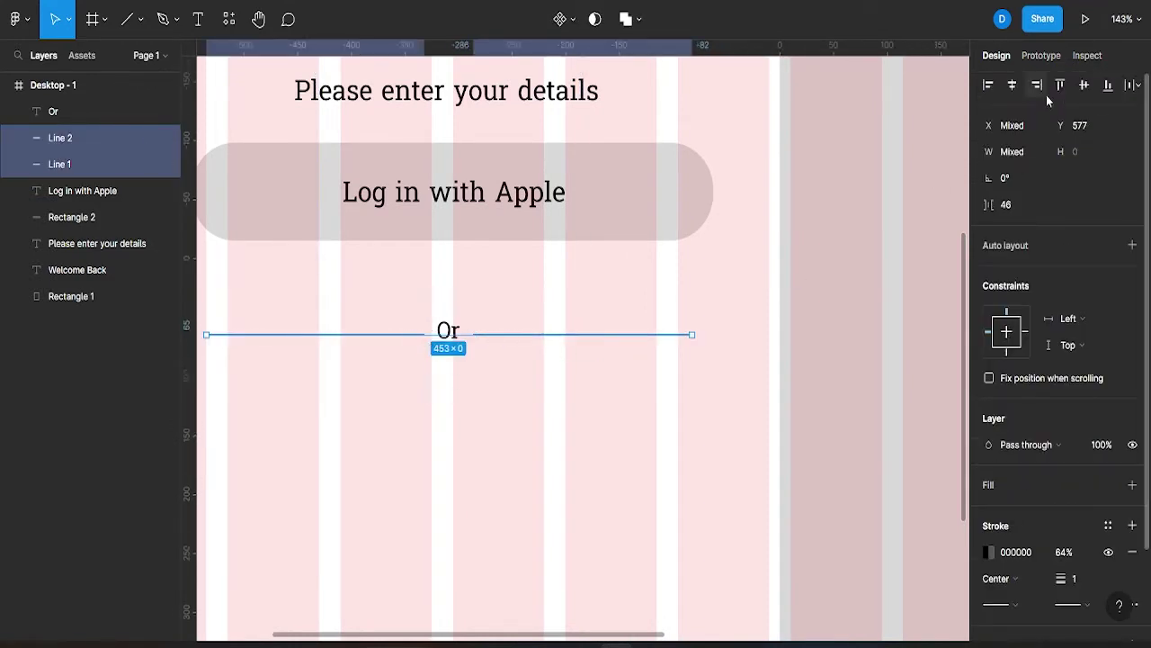
{"action": "left_click", "coordinate": [494, 338]}
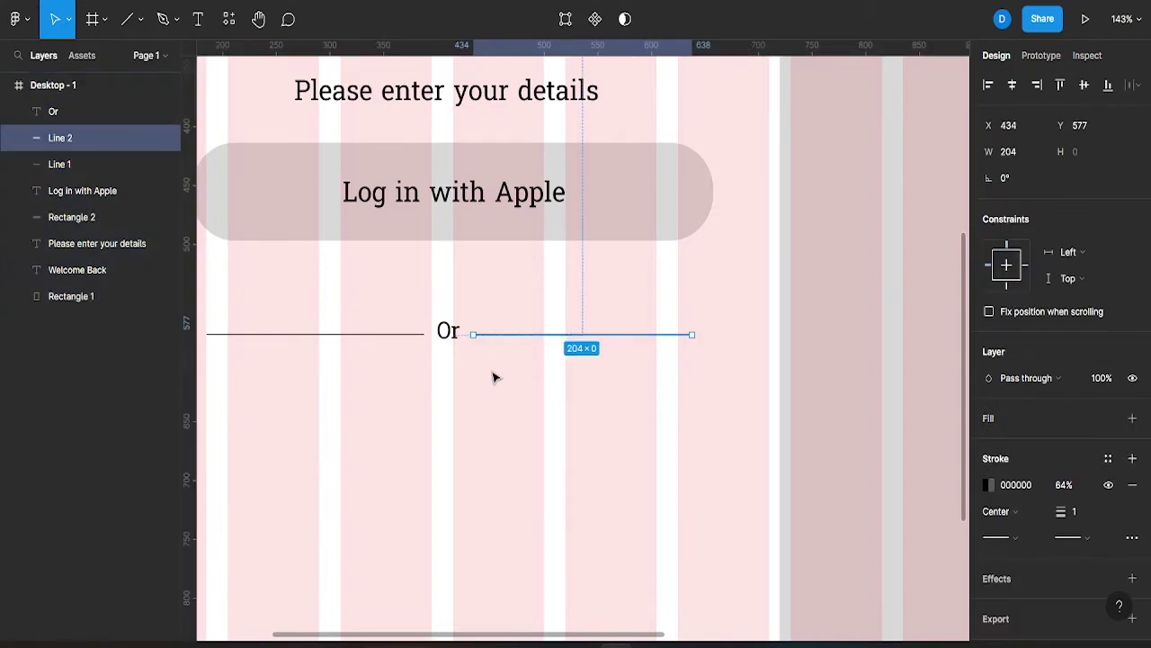
{"action": "left_click", "coordinate": [494, 378]}
{"action": "scroll", "coordinate": [478, 380], "scroll_direction": "down", "scroll_amount": 3}
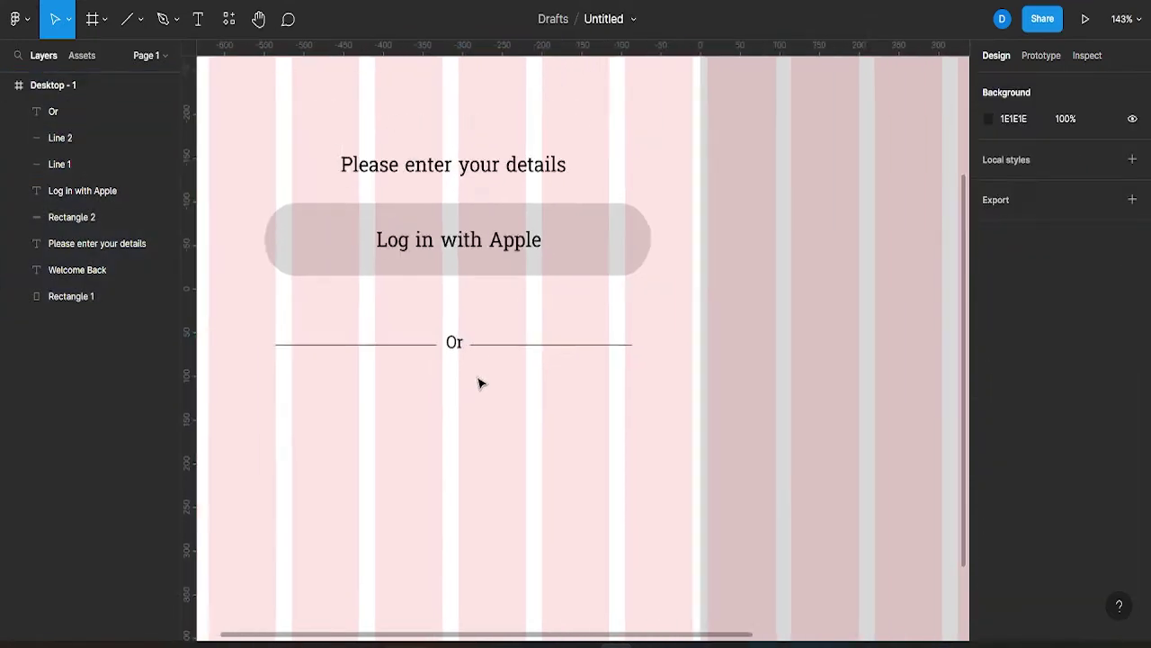
Group the two lines, then group them together with 'Or'
{"action": "left_click", "coordinate": [423, 349]}
{"action": "left_click", "coordinate": [486, 350], "text": "shift"}
{"action": "key", "text": "ctrl+g"}
{"action": "left_click", "coordinate": [459, 402]}
{"action": "scroll", "coordinate": [458, 396], "scroll_direction": "down", "scroll_amount": 2}
{"action": "left_click", "coordinate": [450, 365]}
{"action": "left_click", "coordinate": [423, 366], "text": "shift"}
{"action": "key", "text": "ctrl+g"}
{"action": "left_click", "coordinate": [478, 393]}
{"action": "scroll", "coordinate": [485, 382], "scroll_direction": "down", "scroll_amount": 1}
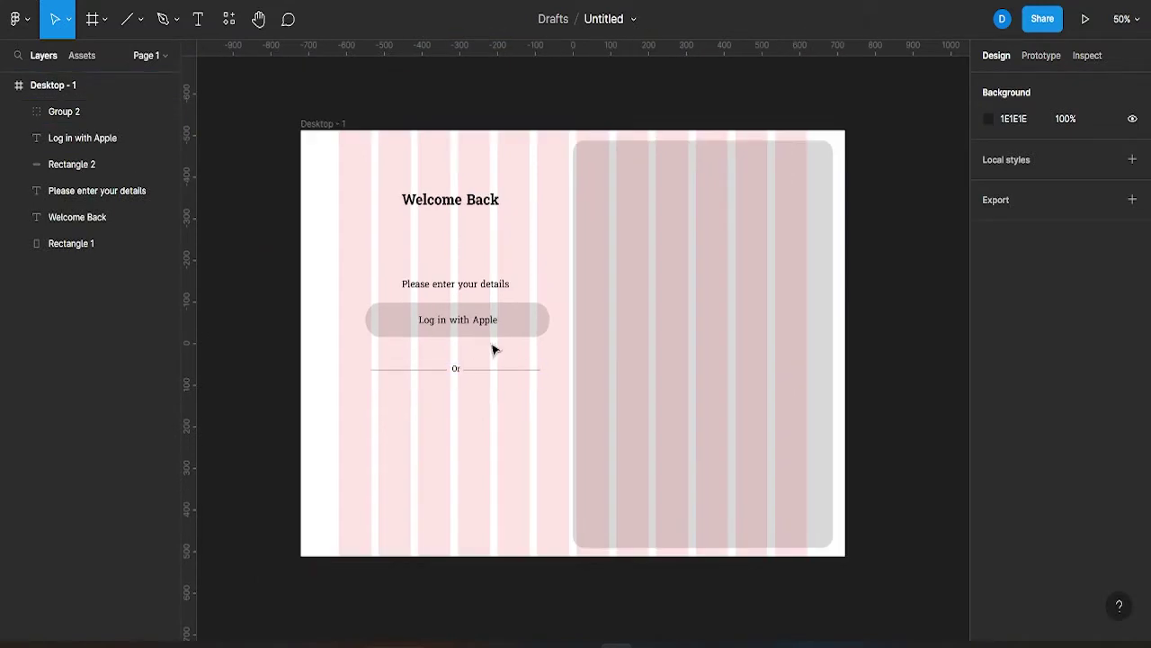
Lower the stroke opacity of the Apple button's outline
{"action": "left_click", "coordinate": [517, 329]}
{"action": "left_click", "coordinate": [989, 511]}
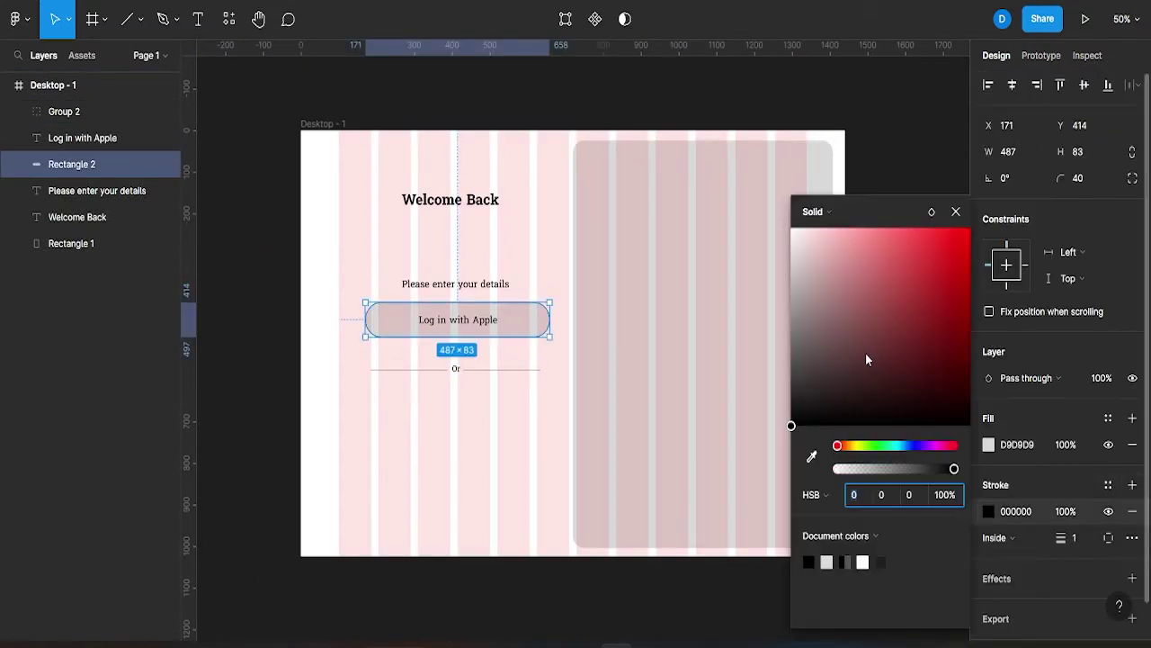
{"action": "left_click", "coordinate": [684, 350]}
{"action": "left_click", "coordinate": [522, 328]}
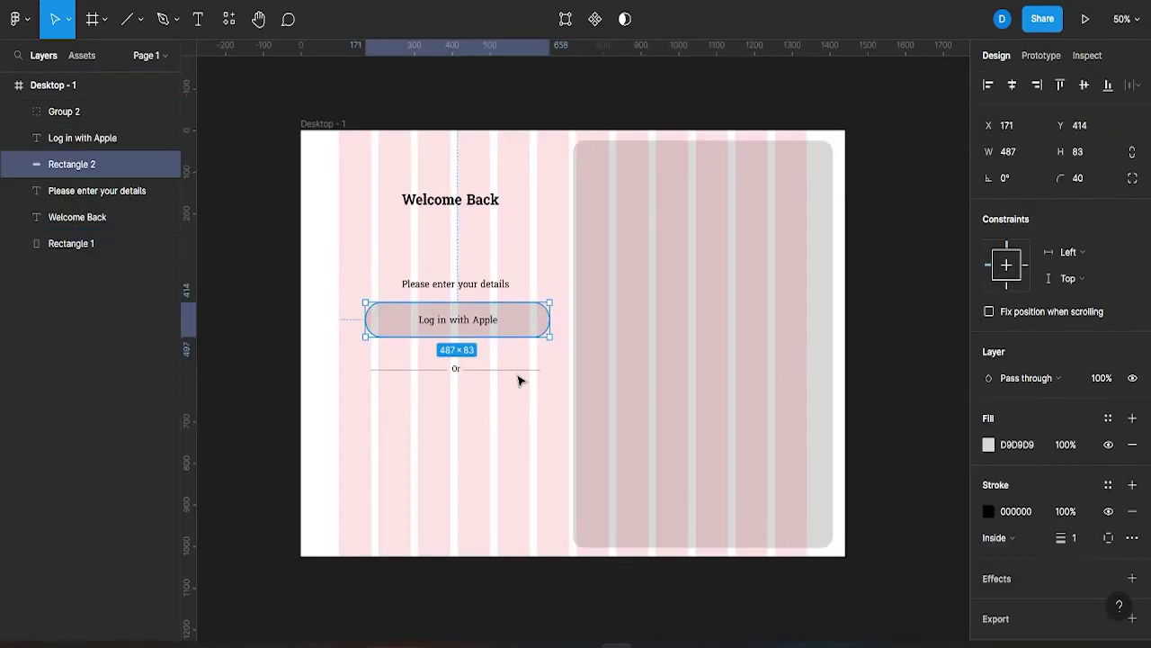
{"action": "left_click", "coordinate": [989, 511]}
{"action": "left_click_drag", "start_coordinate": [950, 468], "coordinate": [925, 468]}
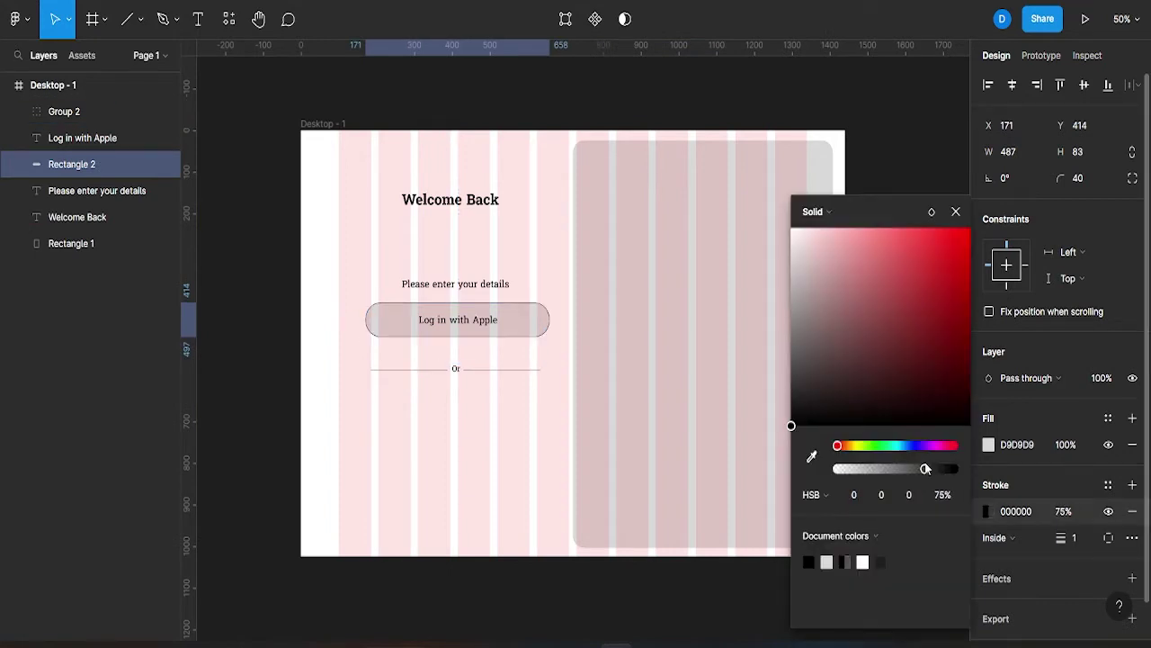
{"action": "left_click", "coordinate": [956, 211]}
Make the button's fill white, then select the button together with its label
{"action": "double_click", "coordinate": [532, 321]}
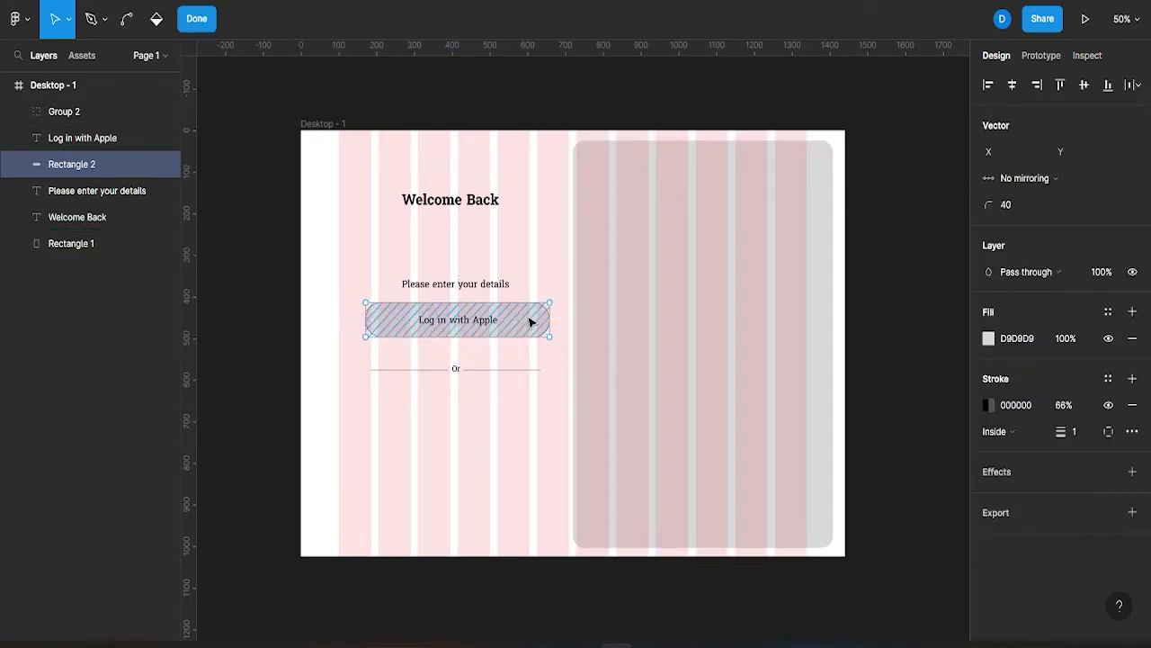
{"action": "key", "text": "Escape"}
{"action": "left_click", "coordinate": [989, 444]}
{"action": "left_click", "coordinate": [795, 232]}
{"action": "left_click", "coordinate": [917, 249]}
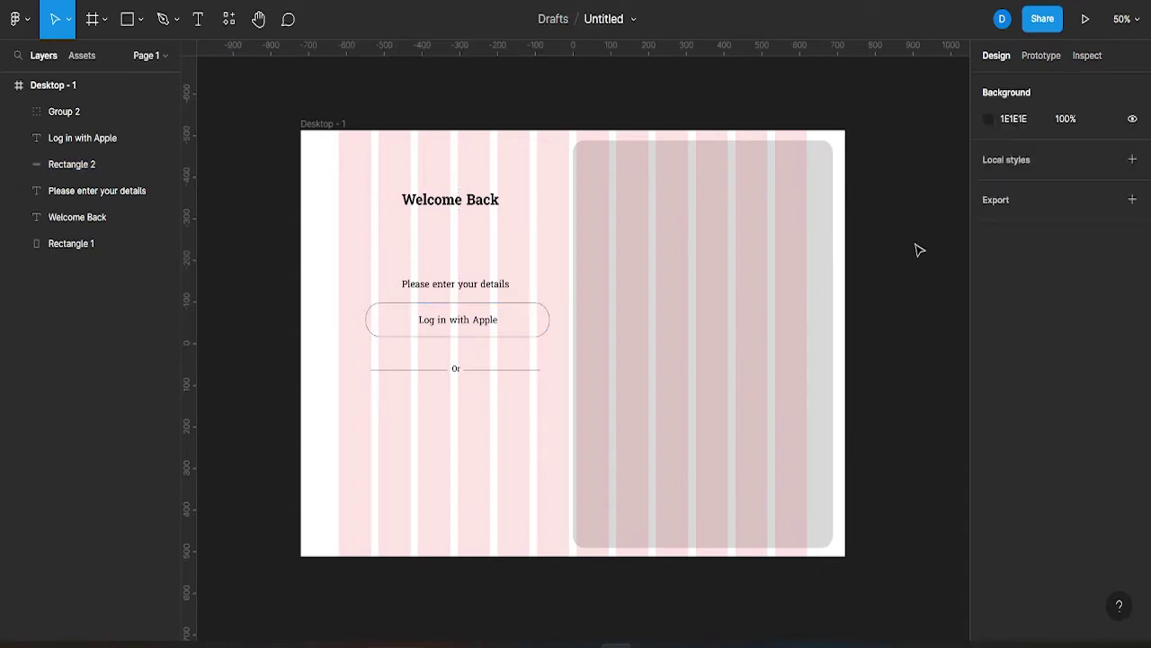
{"action": "left_click", "coordinate": [419, 321]}
{"action": "left_click", "coordinate": [382, 333], "text": "shift"}
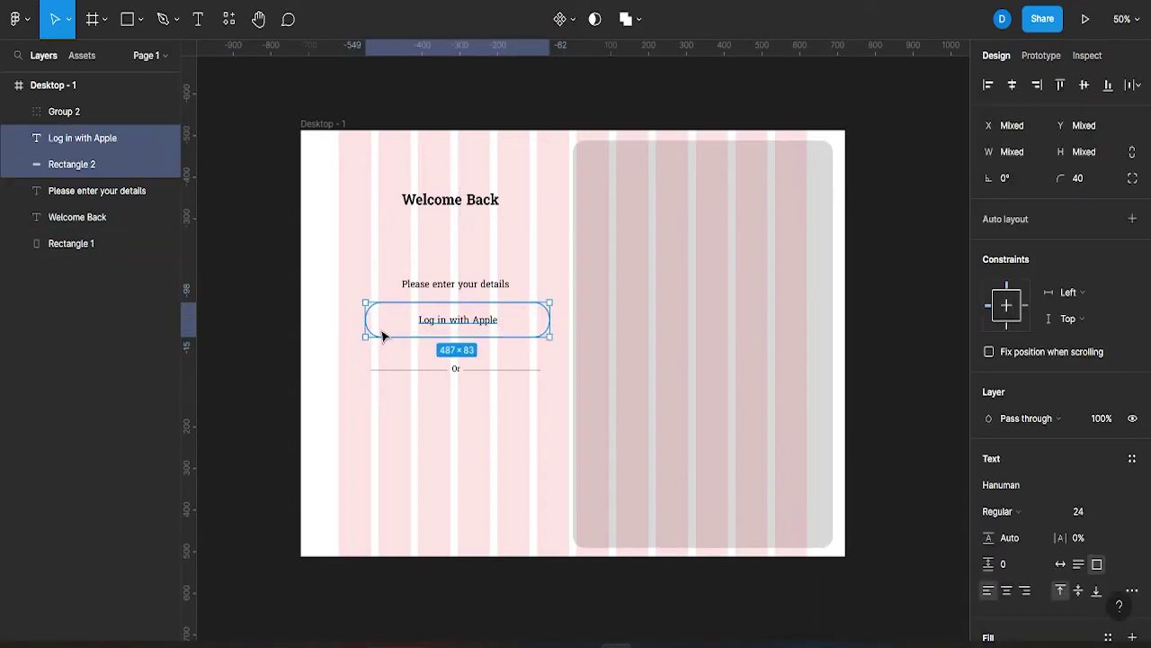
Group the Apple button and copy it below the Or divider as an Email field with a left-shifted label
{"action": "key", "text": "ctrl+g"}
{"action": "key", "text": "ctrl+d"}
{"action": "left_click_drag", "start_coordinate": [413, 324], "coordinate": [420, 415]}
{"action": "double_click", "coordinate": [468, 413]}
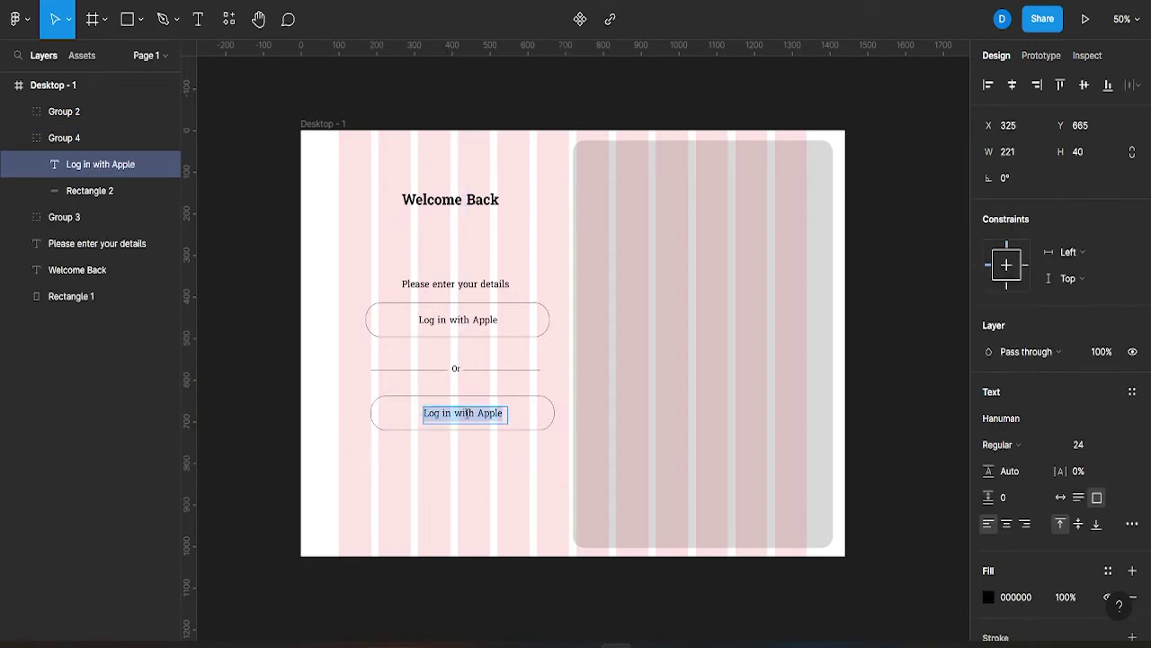
{"action": "type", "text": "Email"}
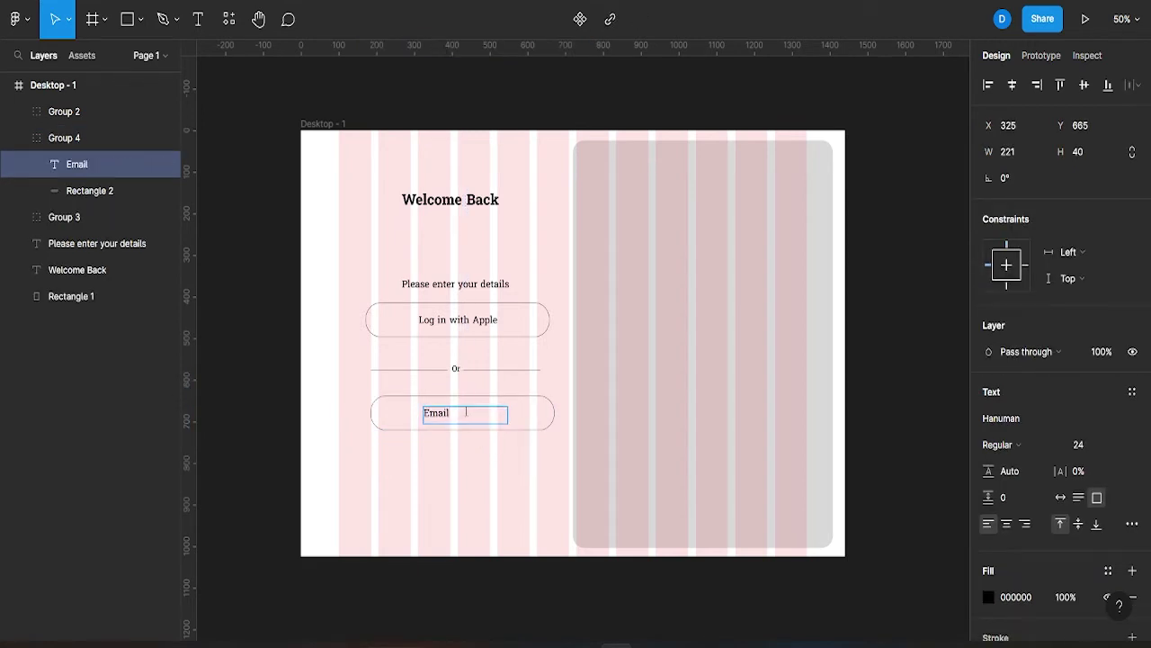
{"action": "key", "text": "Escape"}
{"action": "left_click_drag", "start_coordinate": [511, 412], "coordinate": [401, 417]}
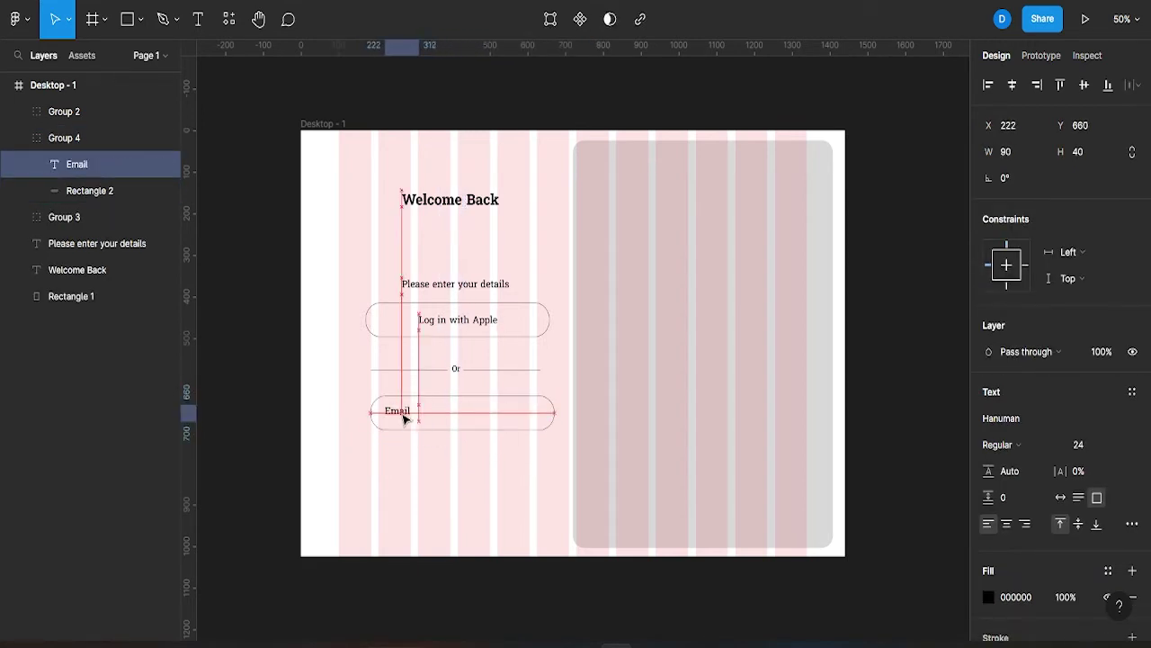
{"action": "left_click", "coordinate": [407, 473]}
Select the Email label inside its field and check its text colour settings
{"action": "left_click", "coordinate": [432, 417]}
{"action": "double_click", "coordinate": [432, 416]}
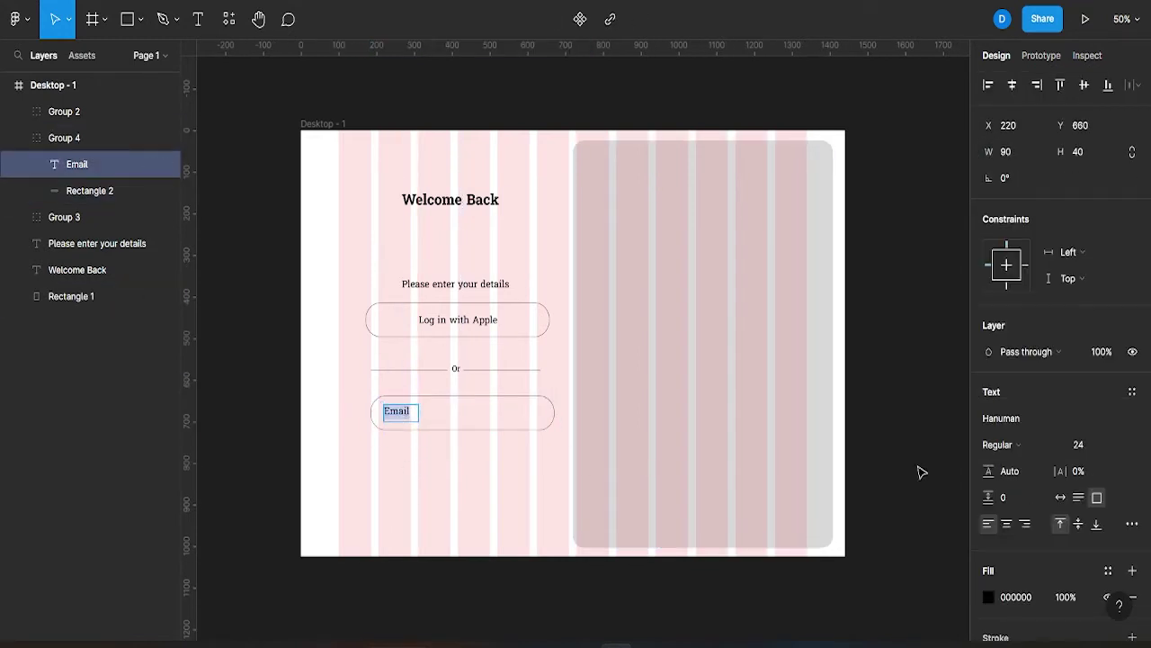
{"action": "left_click", "coordinate": [989, 596]}
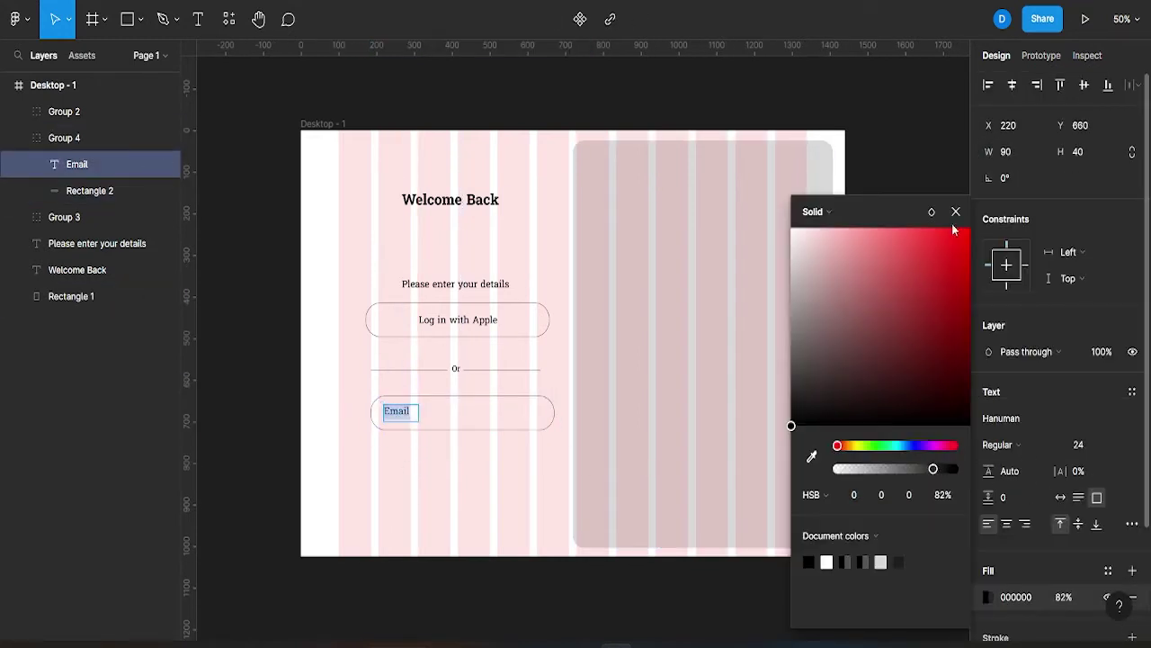
{"action": "key", "text": "Escape"}
{"action": "key", "text": "Escape"}
{"action": "left_click", "coordinate": [421, 423]}
{"action": "double_click", "coordinate": [411, 422]}
{"action": "scroll", "coordinate": [389, 396], "scroll_direction": "up", "scroll_amount": 5}
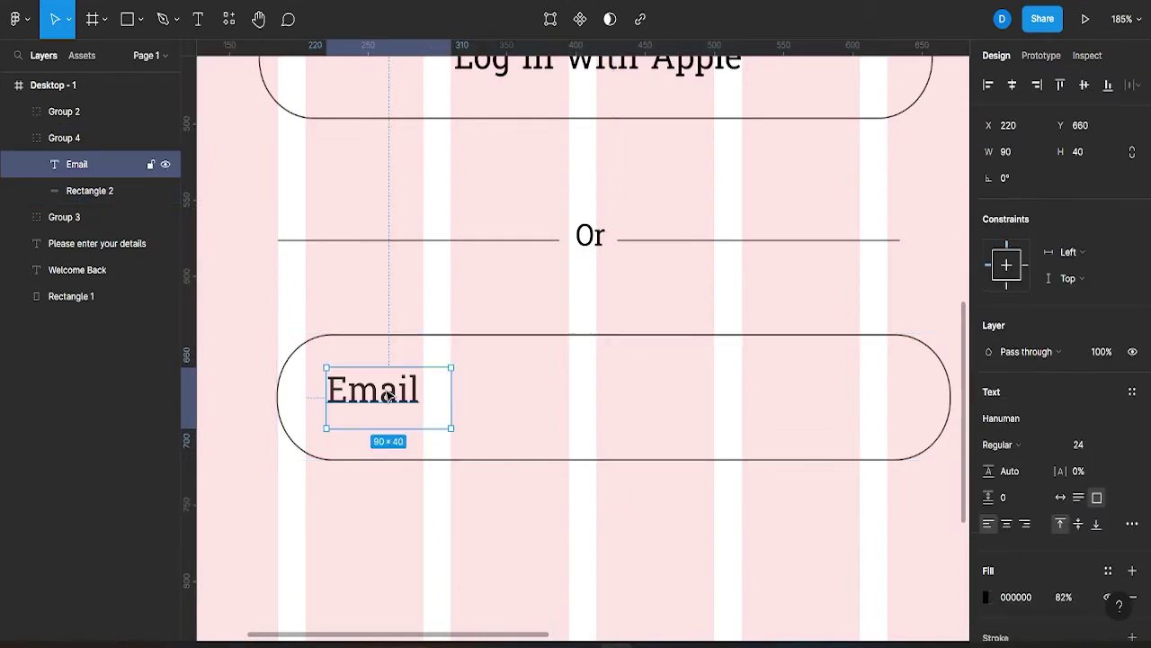
{"action": "scroll", "coordinate": [388, 396], "scroll_direction": "down", "scroll_amount": 5}
Duplicate the Email field below it and relabel the copy 'Password' on one line
{"action": "left_click", "coordinate": [402, 400]}
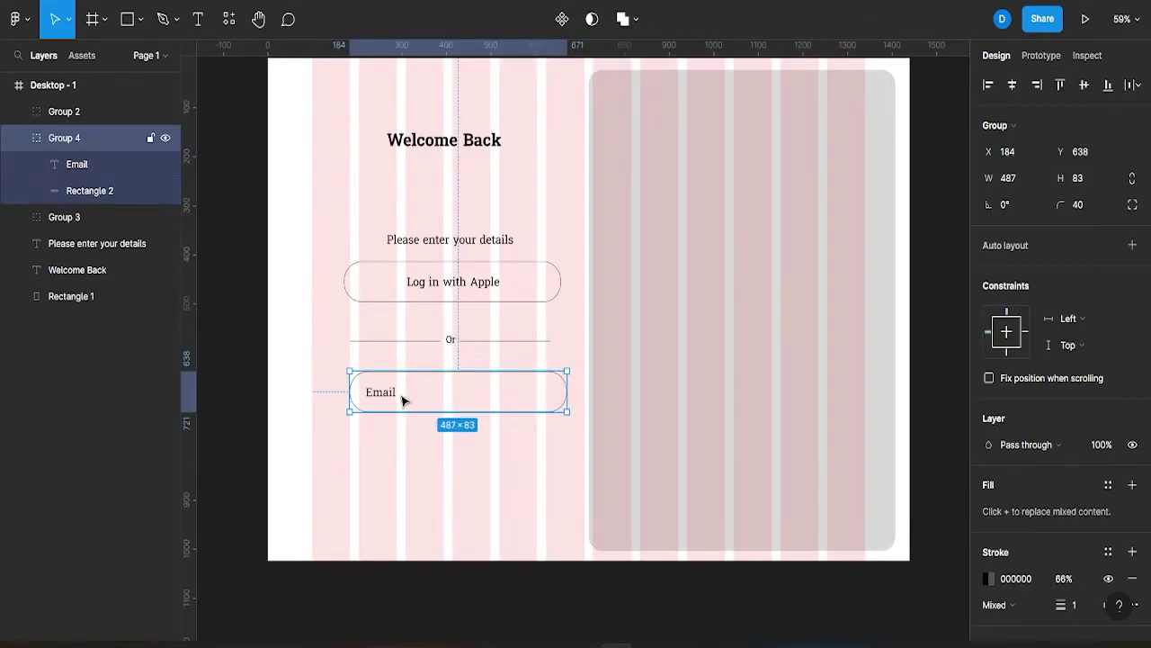
{"action": "left_click_drag", "start_coordinate": [396, 403], "coordinate": [435, 445]}
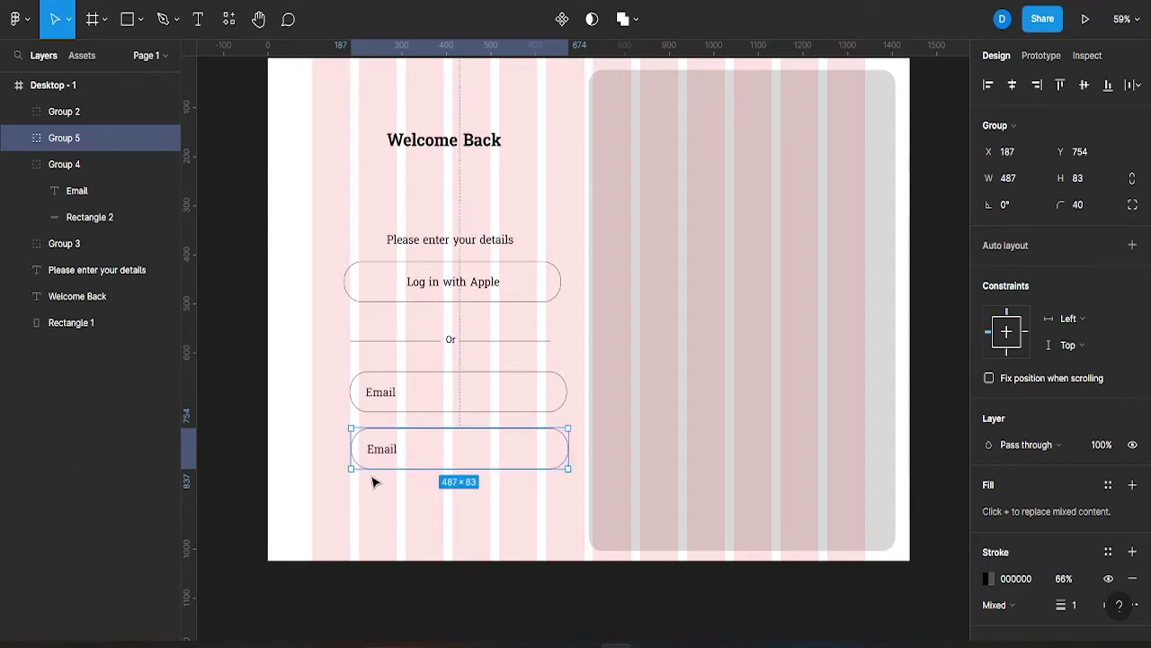
{"action": "double_click", "coordinate": [387, 449]}
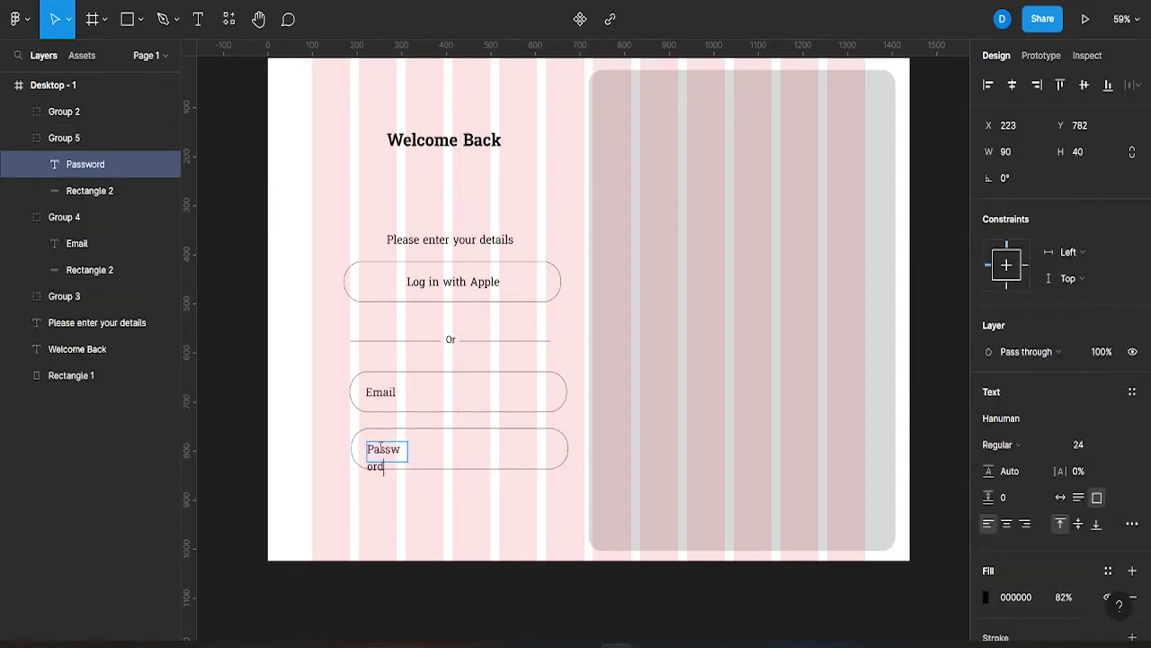
{"action": "key", "text": "Escape"}
{"action": "left_click_drag", "start_coordinate": [408, 449], "coordinate": [423, 449]}
{"action": "left_click", "coordinate": [407, 577]}
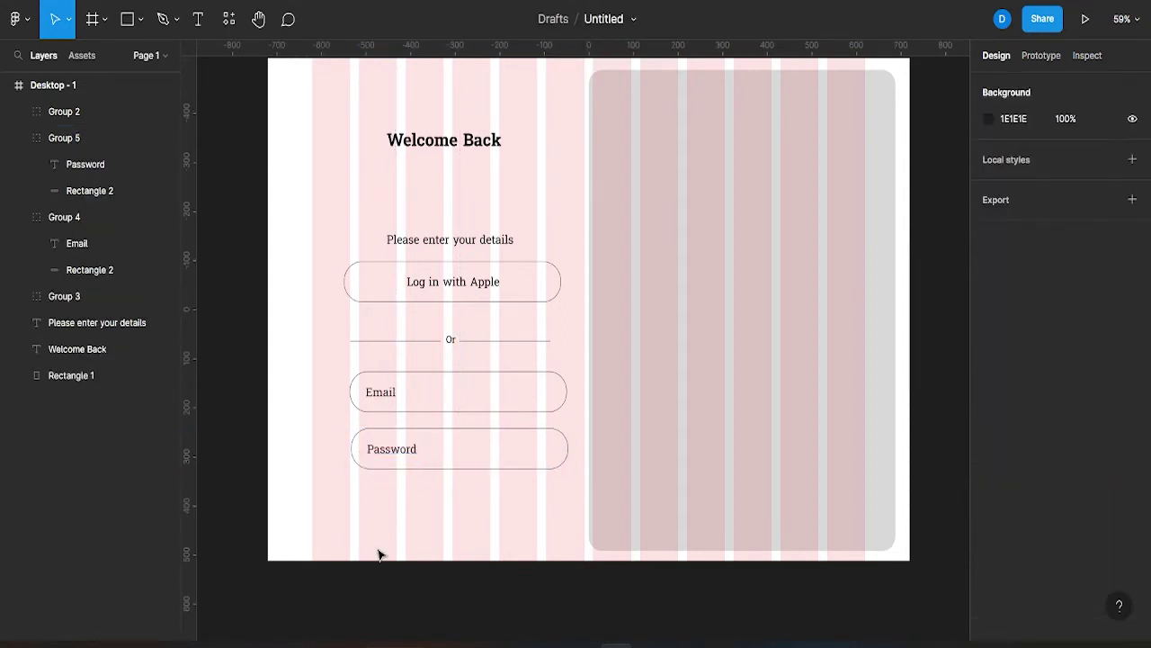
{"action": "left_click", "coordinate": [441, 151]}
Nudge the details prompt, Apple button, Or divider and Email/Password fields upward with Shift+Up
{"action": "left_click_drag", "start_coordinate": [454, 225], "coordinate": [592, 541]}
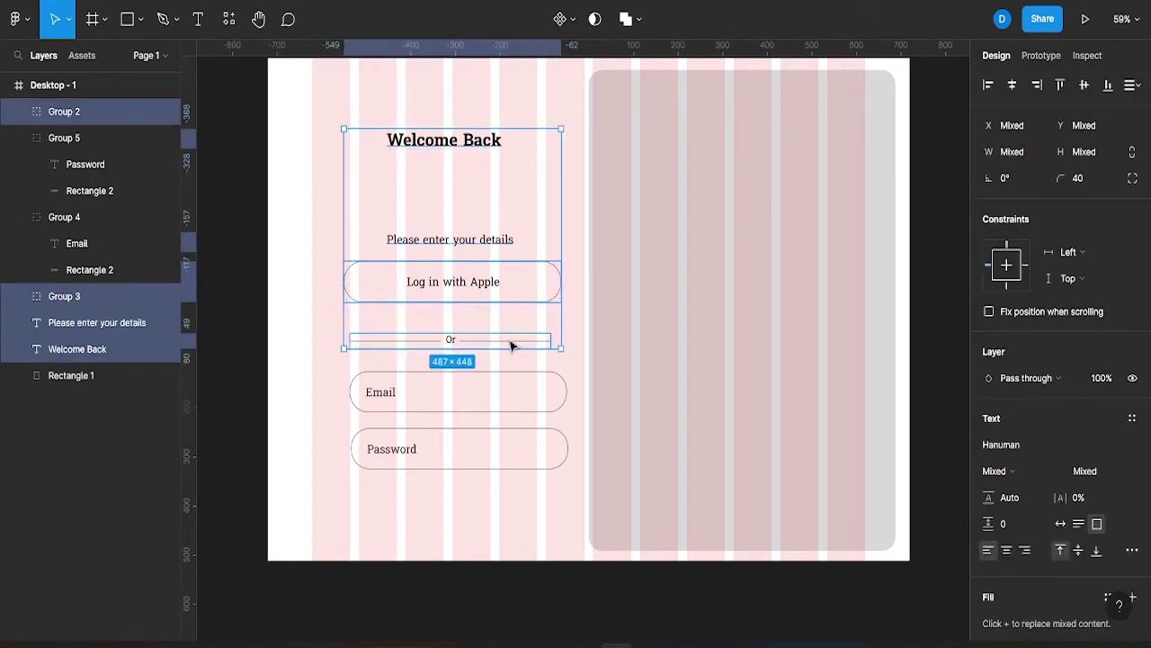
{"action": "key", "text": "shift+Up"}
{"action": "key", "text": "shift+Up"}
{"action": "key", "text": "shift+Up"}
{"action": "key", "text": "shift+Up"}
{"action": "left_click", "coordinate": [485, 221]}
{"action": "left_click", "coordinate": [500, 321]}
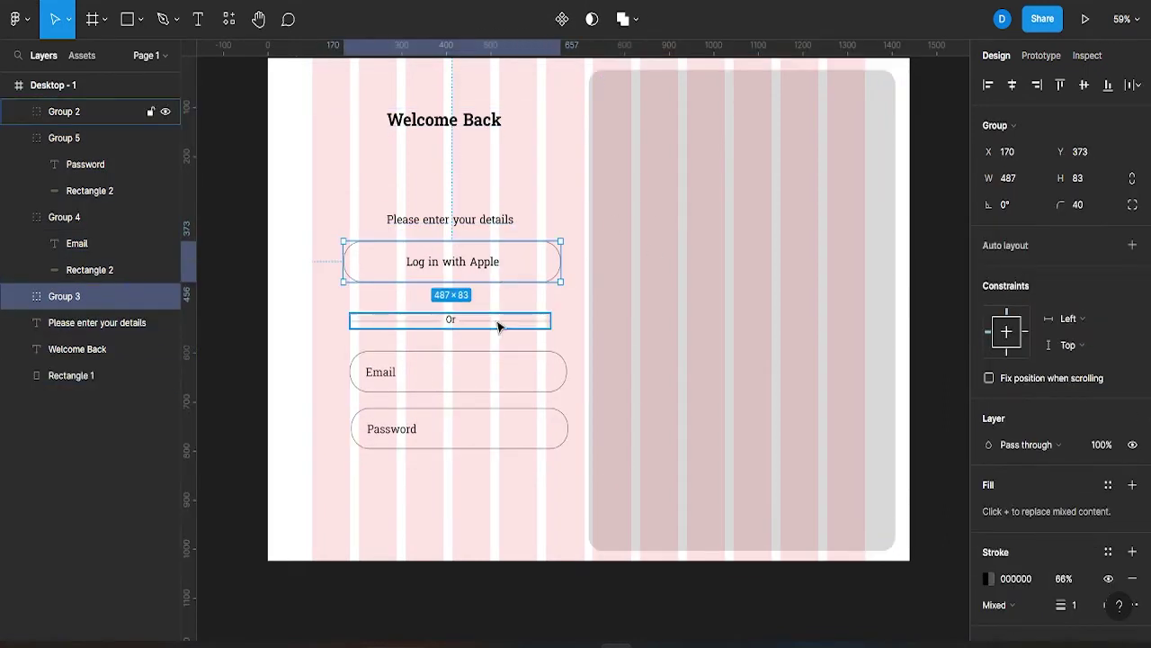
{"action": "left_click", "coordinate": [500, 297]}
{"action": "left_click_drag", "start_coordinate": [495, 200], "coordinate": [520, 495]}
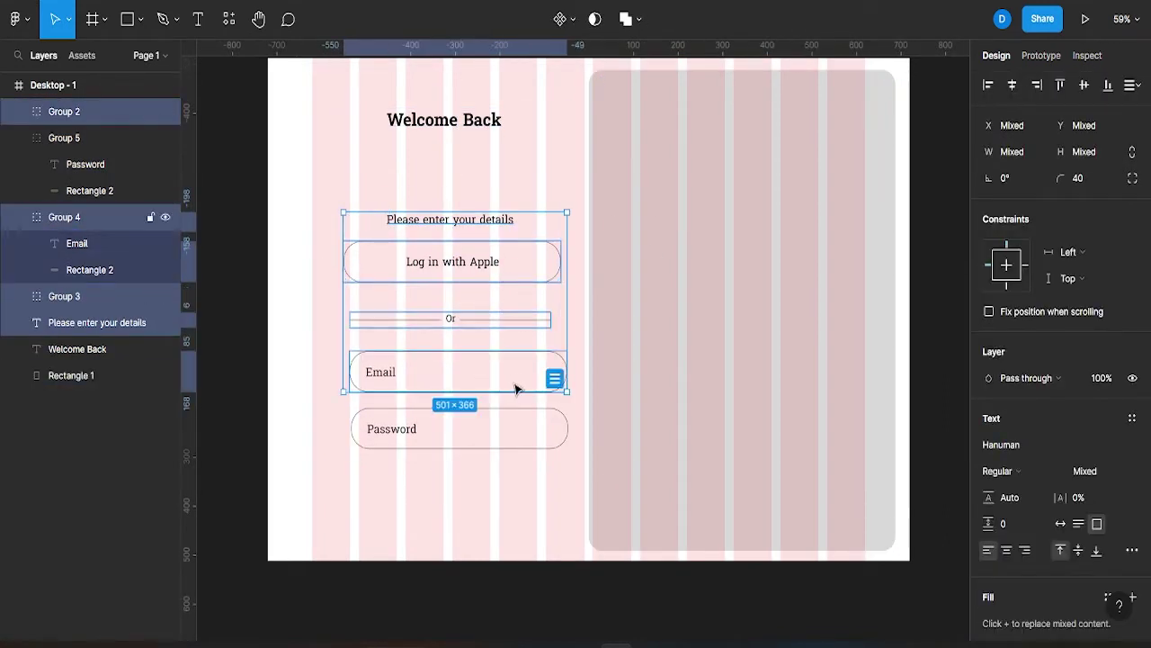
{"action": "key", "text": "shift+Up"}
{"action": "key", "text": "shift+Up"}
{"action": "key", "text": "shift+Up"}
{"action": "key", "text": "shift+Up"}
{"action": "key", "text": "shift+Up"}
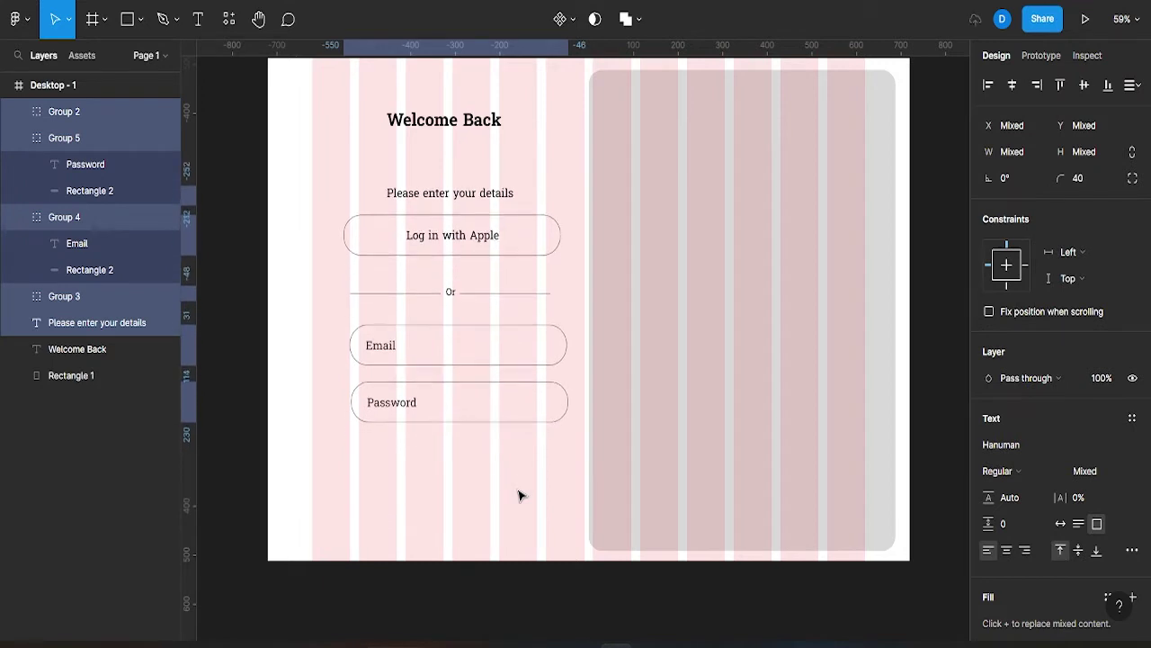
{"action": "key", "text": "shift+Up"}
{"action": "left_click", "coordinate": [938, 259]}
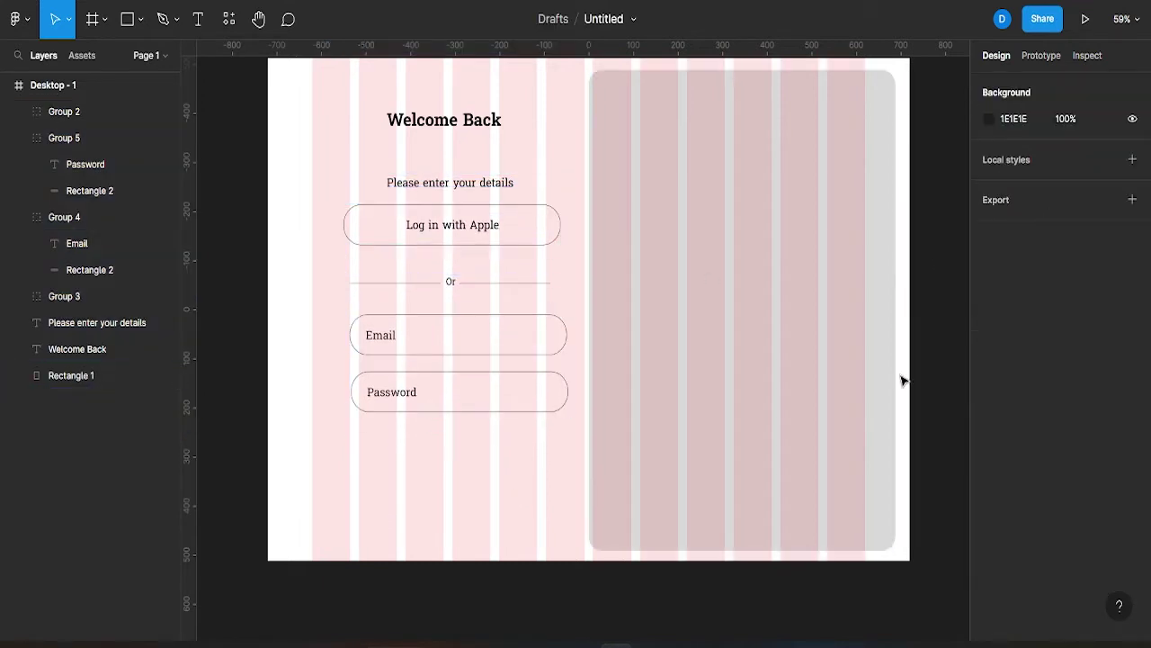
Copy the details prompt below Password and make it a size-20 'Remember For 30 days' label
{"action": "left_click", "coordinate": [418, 184]}
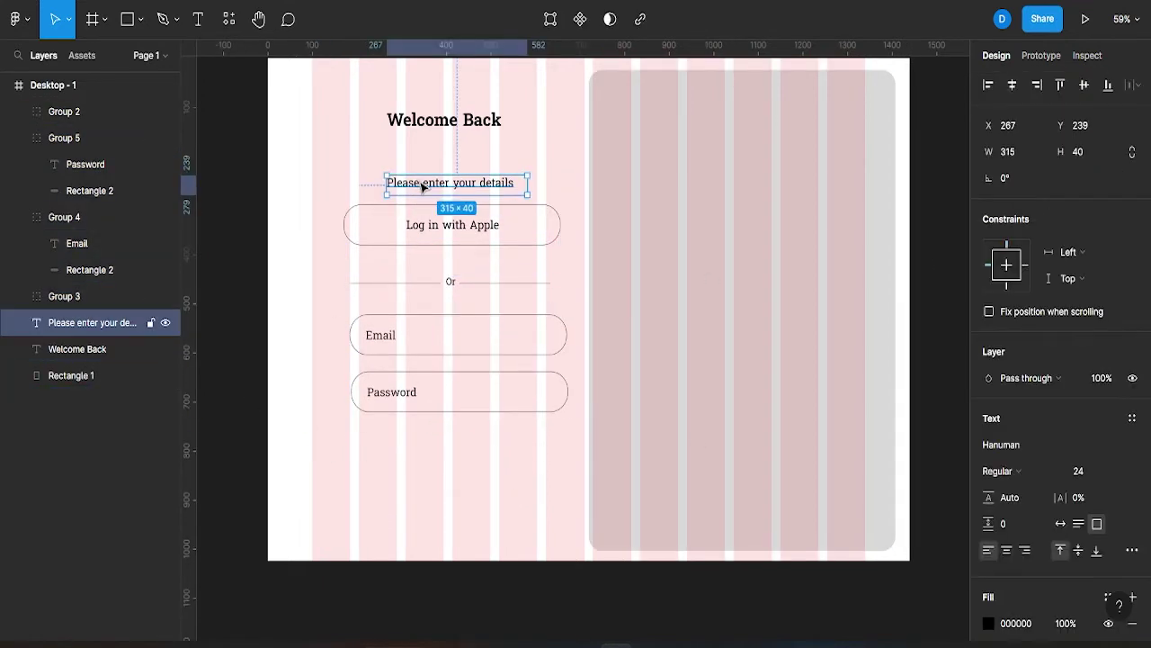
{"action": "key", "text": "ctrl+d"}
{"action": "mouse_move", "coordinate": [418, 184]}
{"action": "left_mouse_down"}
{"action": "mouse_move", "coordinate": [405, 448]}
{"action": "mouse_move", "coordinate": [410, 440]}
{"action": "left_mouse_up"}
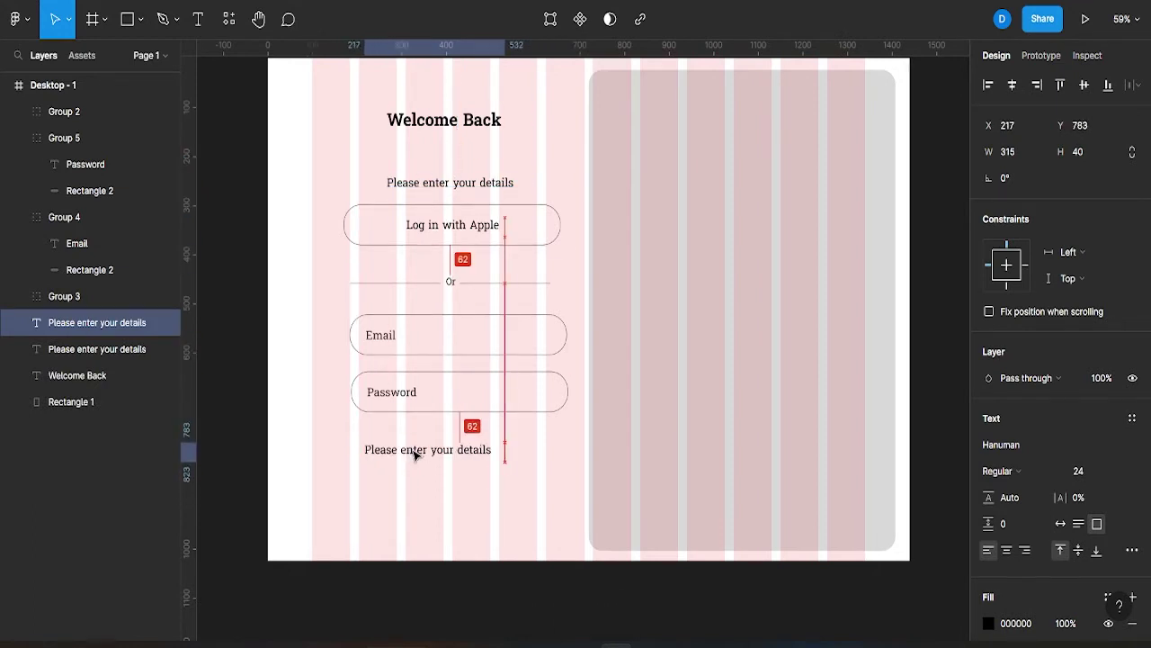
{"action": "type", "text": "Remember For 30 days"}
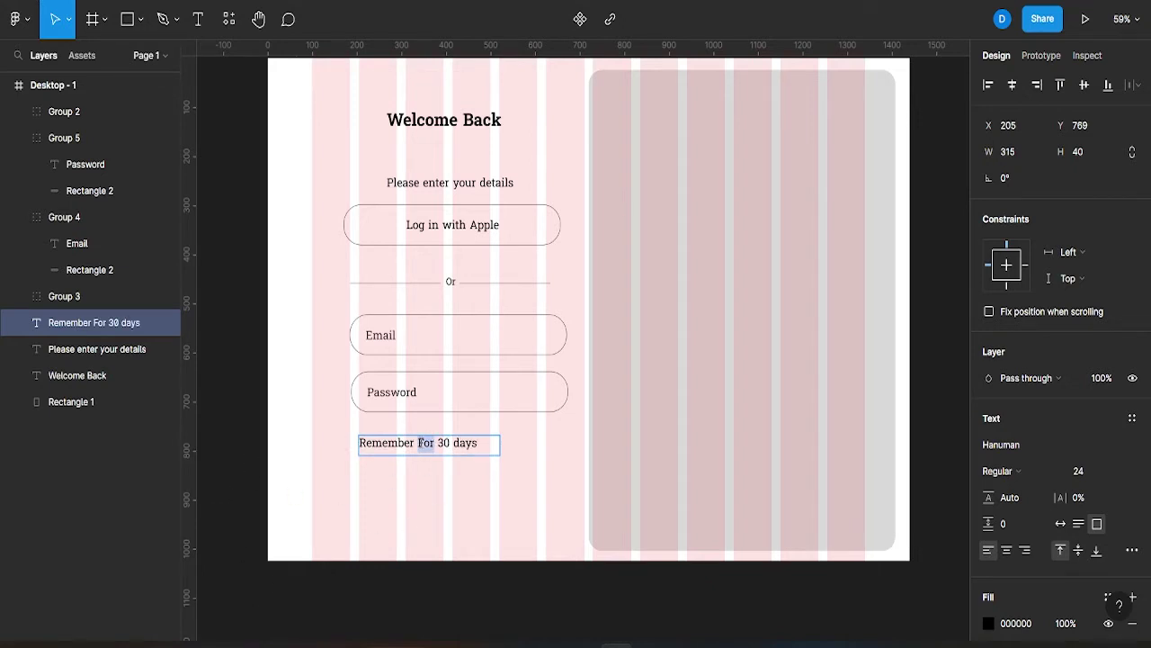
{"action": "key", "text": "ctrl+a"}
{"action": "key", "text": "ctrl+shift+comma"}
{"action": "key", "text": "ctrl+shift+comma"}
{"action": "key", "text": "ctrl+shift+comma"}
{"action": "left_click", "coordinate": [465, 462]}
Fit the Remember label box to its text and draw a small square left of it
{"action": "left_click", "coordinate": [486, 443]}
{"action": "double_click", "coordinate": [501, 445]}
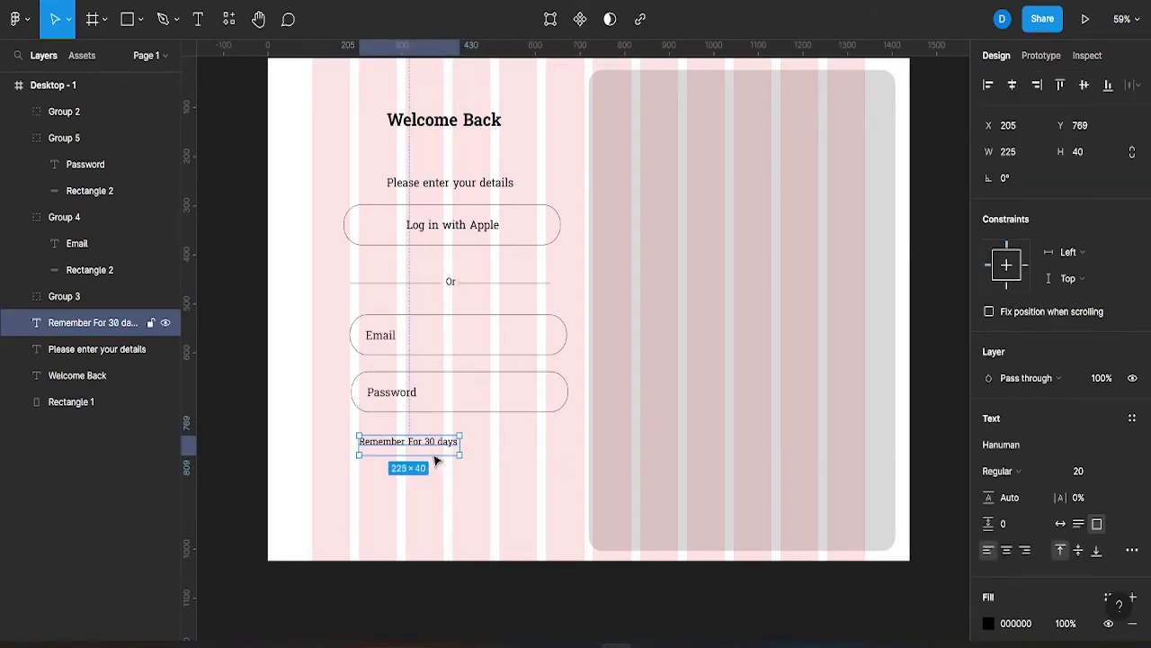
{"action": "key", "text": "r"}
{"action": "left_click_drag", "start_coordinate": [348, 436], "coordinate": [359, 446]}
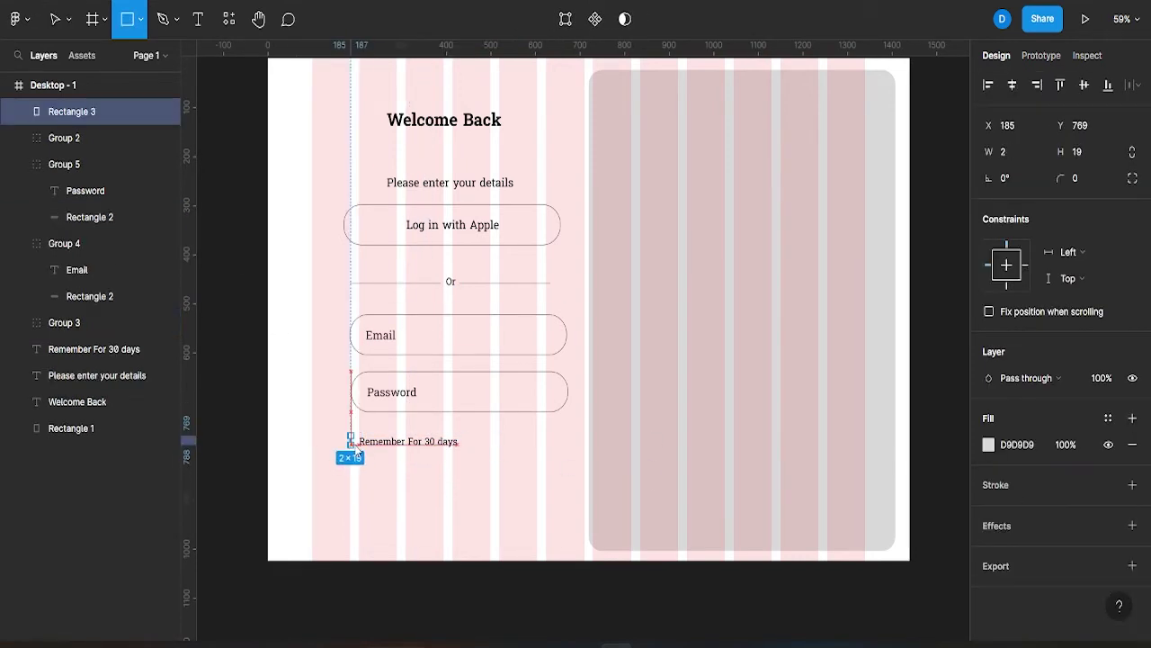
Give the checkbox square a 64%-opacity outline and an FFFBFB white fill
{"action": "left_click", "coordinate": [378, 491]}
{"action": "scroll", "coordinate": [378, 450], "scroll_direction": "up", "scroll_amount": 5, "text": "ctrl"}
{"action": "left_click", "coordinate": [337, 379]}
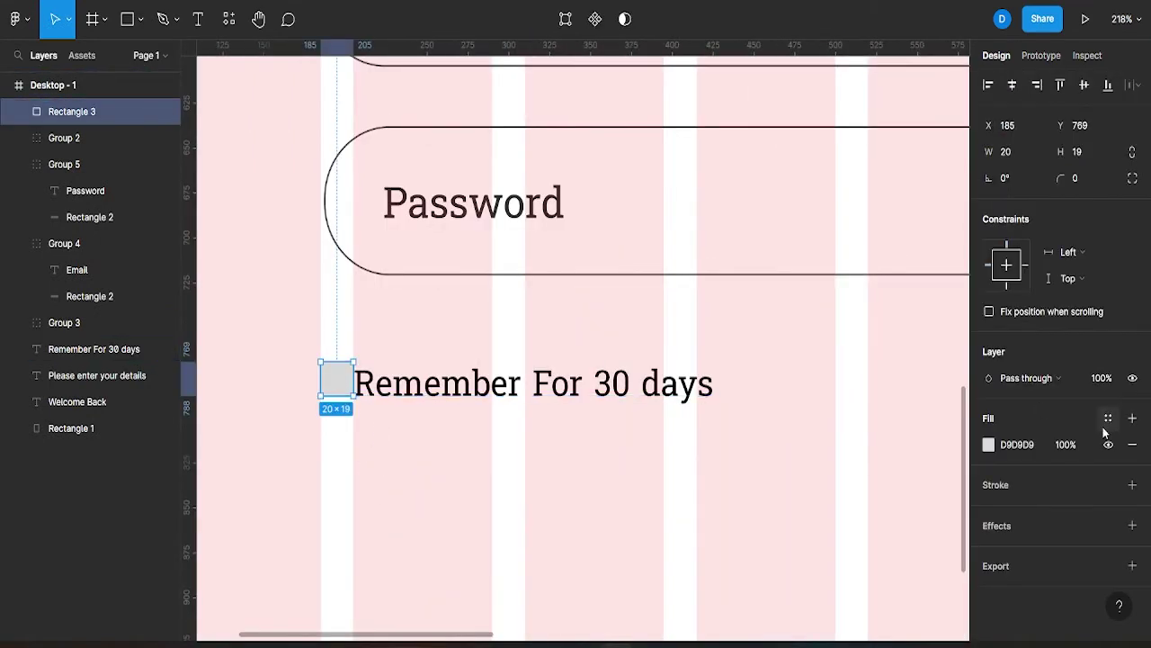
{"action": "left_click", "coordinate": [1132, 485]}
{"action": "left_click", "coordinate": [988, 511]}
{"action": "left_click_drag", "start_coordinate": [951, 468], "coordinate": [941, 469]}
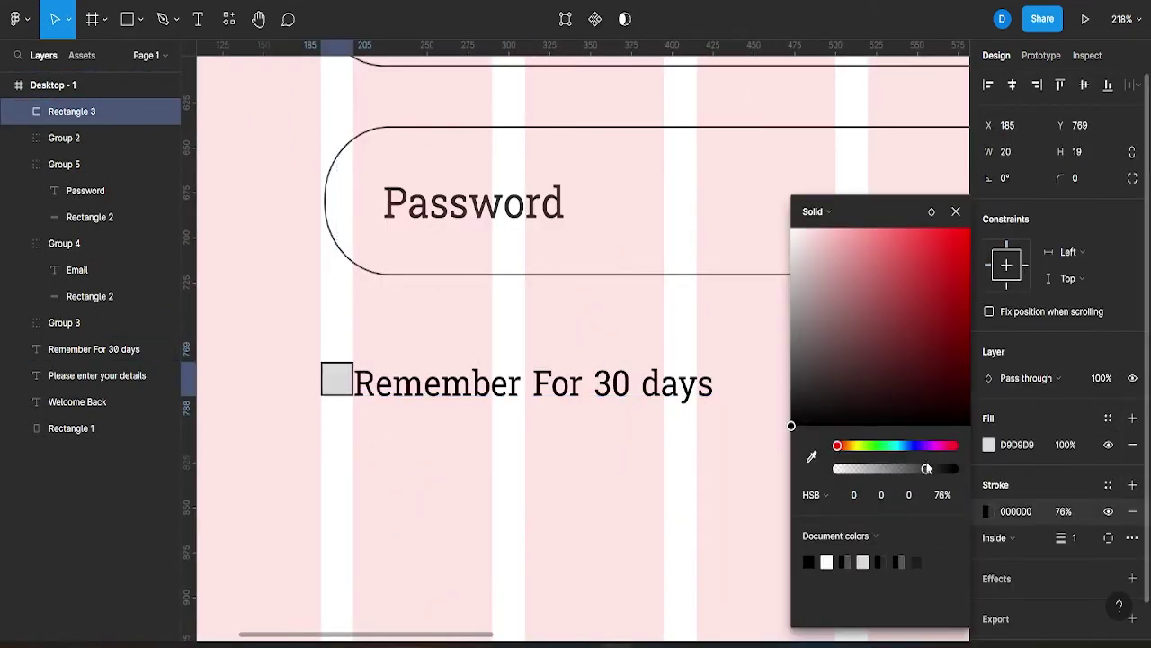
{"action": "left_click", "coordinate": [955, 212]}
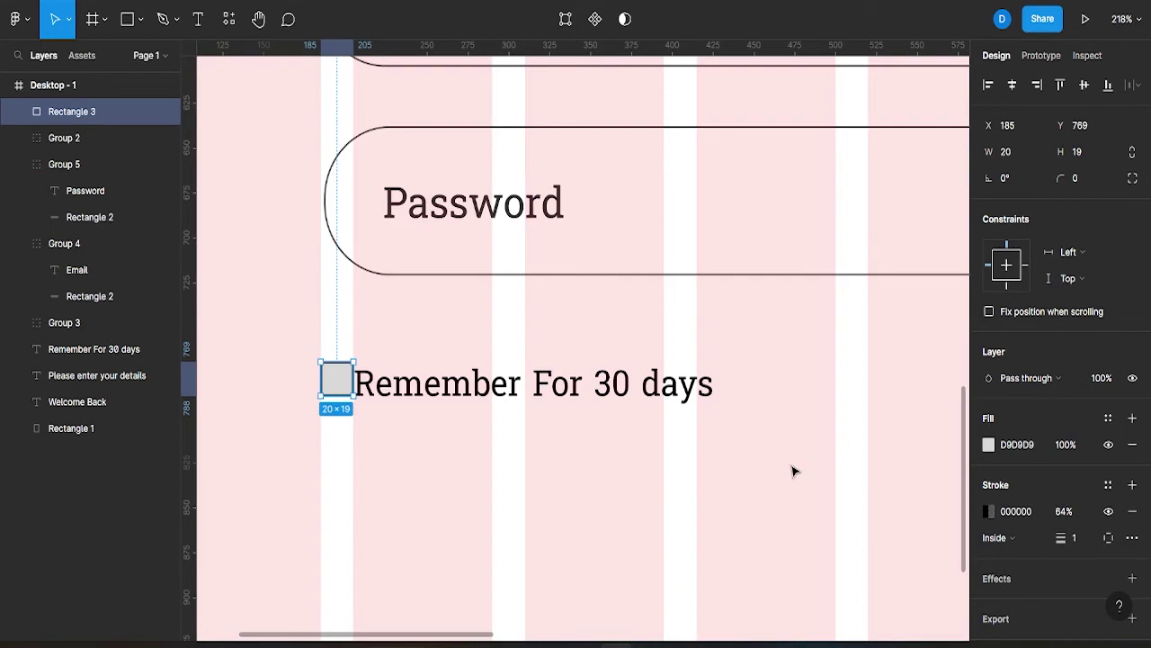
{"action": "left_click", "coordinate": [989, 444]}
{"action": "left_click", "coordinate": [793, 227]}
{"action": "left_click", "coordinate": [956, 212]}
Resize the checkbox to 18×17 and position it just left of the Remember label
{"action": "left_click", "coordinate": [342, 427]}
{"action": "left_click_drag", "start_coordinate": [345, 381], "coordinate": [331, 381]}
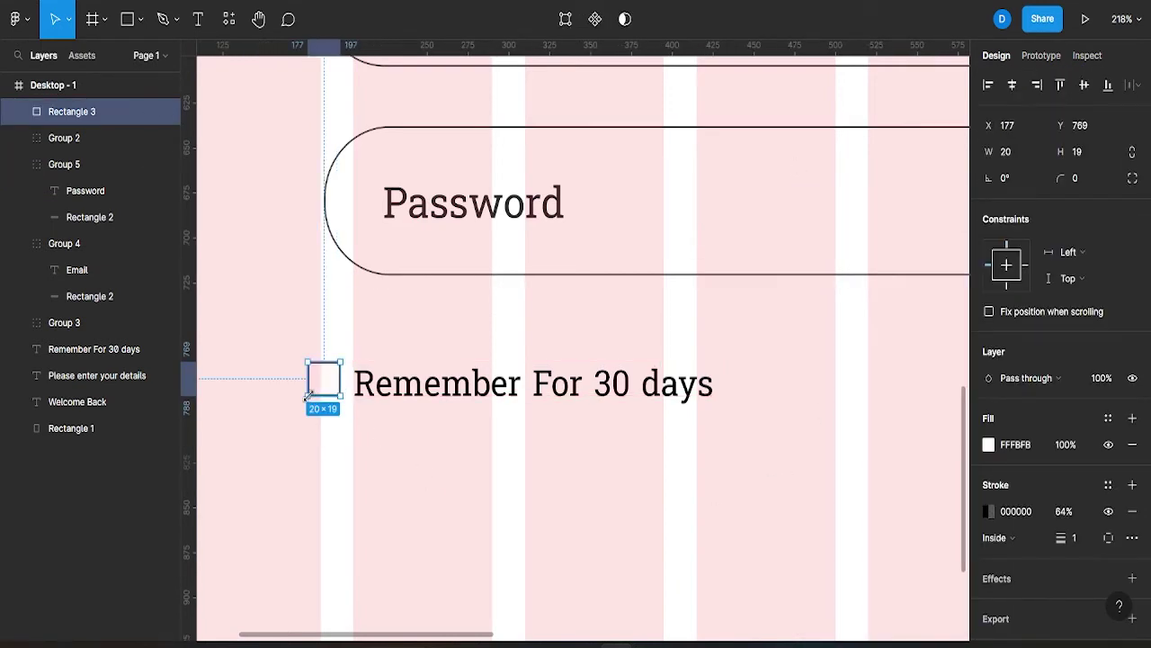
{"action": "left_click_drag", "start_coordinate": [306, 396], "coordinate": [340, 387]}
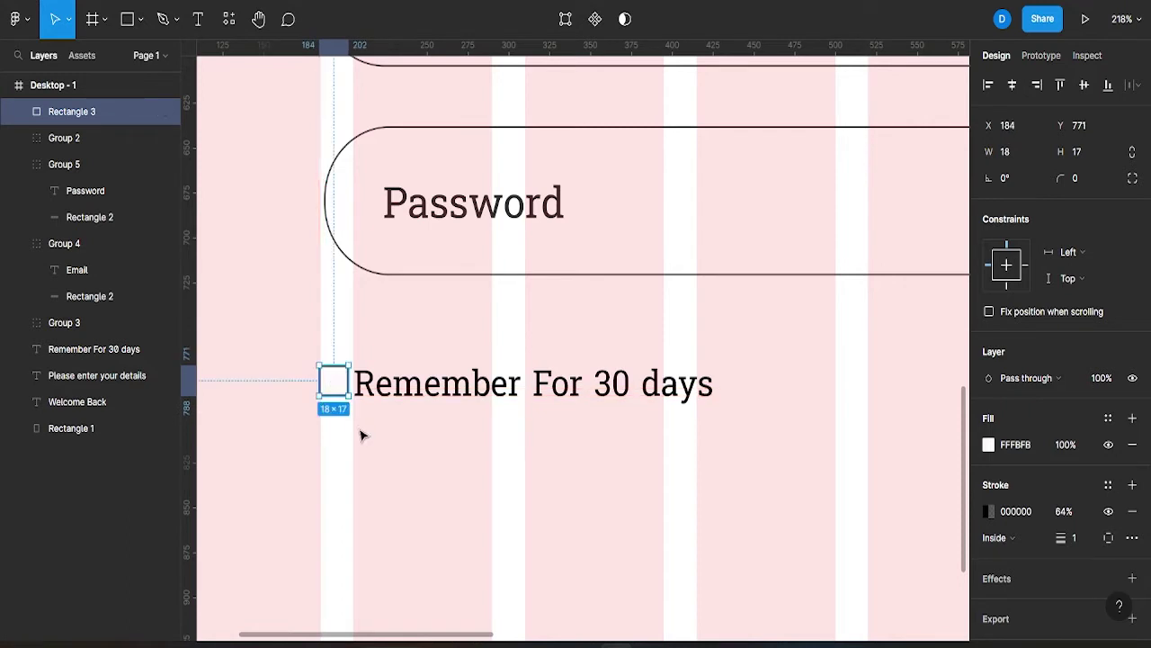
{"action": "scroll", "coordinate": [363, 436], "scroll_direction": "down", "scroll_amount": 5}
{"action": "left_click", "coordinate": [433, 486]}
{"action": "left_click", "coordinate": [354, 402]}
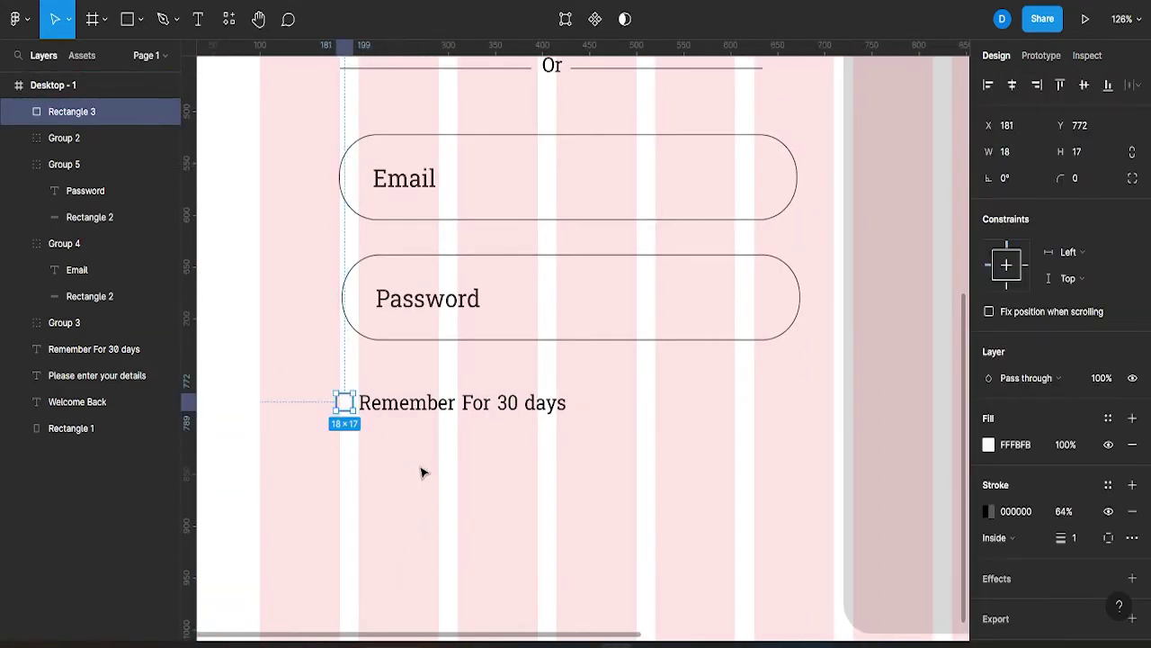
{"action": "left_click", "coordinate": [423, 472]}
{"action": "scroll", "coordinate": [432, 467], "scroll_direction": "down", "scroll_amount": 5}
{"action": "left_click", "coordinate": [405, 432]}
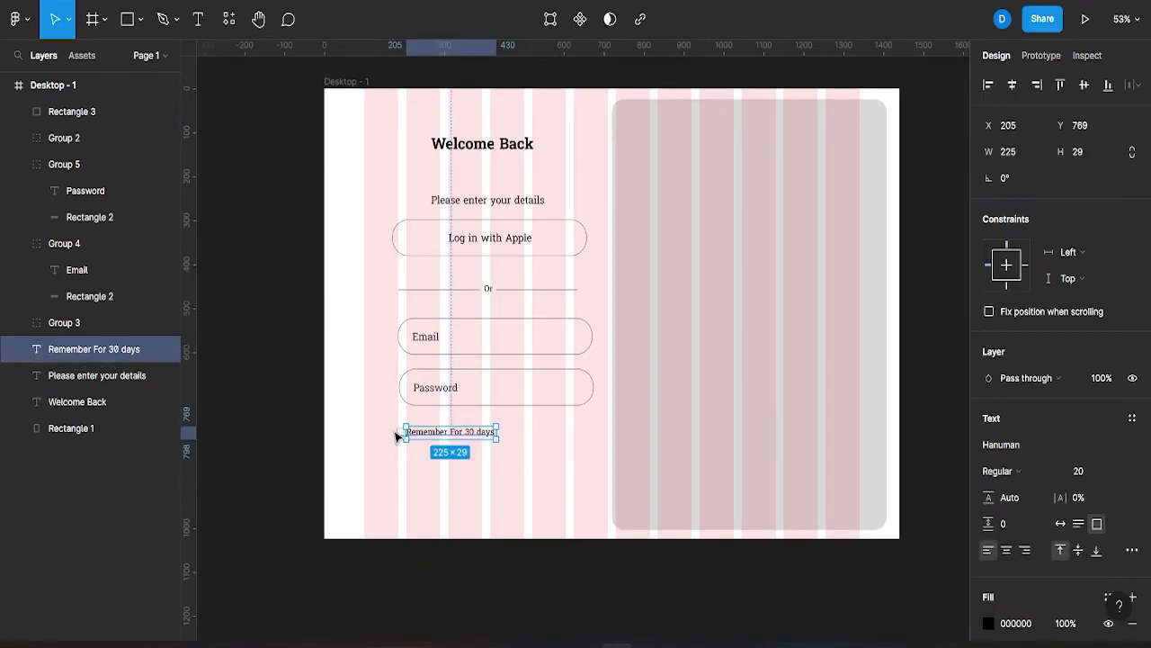
Group the checkbox with its label and duplicate the Password field below the Remember line
{"action": "left_click", "coordinate": [398, 432], "text": "shift"}
{"action": "key", "text": "ctrl+g"}
{"action": "left_click", "coordinate": [416, 492]}
{"action": "left_click", "coordinate": [526, 398]}
{"action": "key", "text": "ctrl+d"}
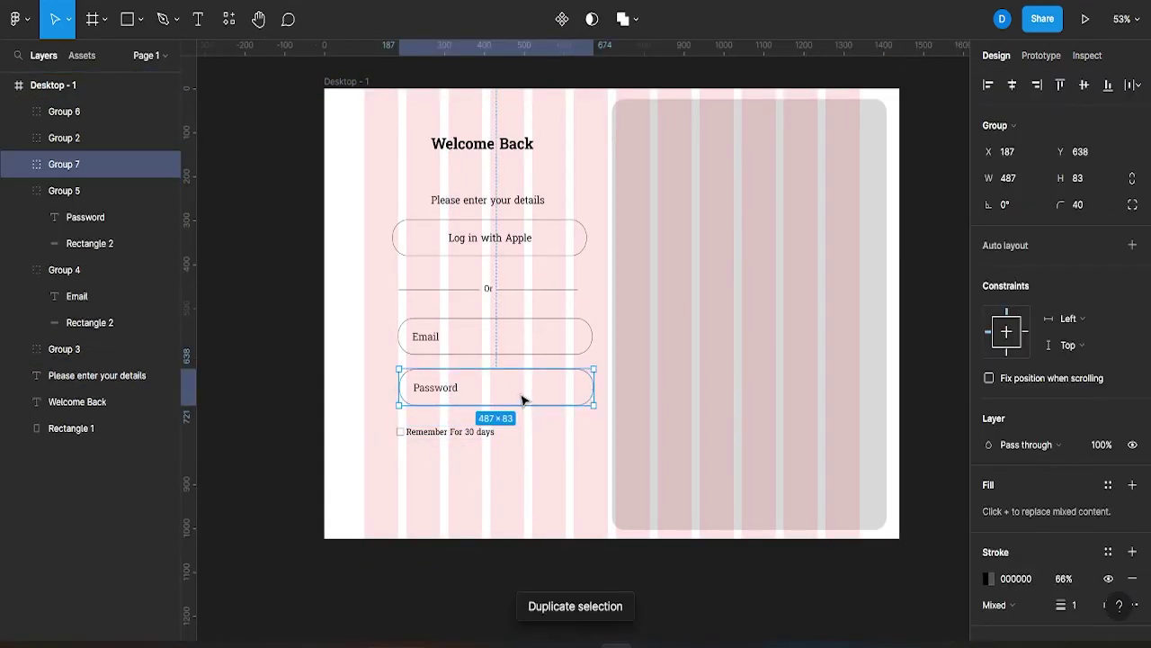
{"action": "left_click_drag", "start_coordinate": [526, 399], "coordinate": [528, 484]}
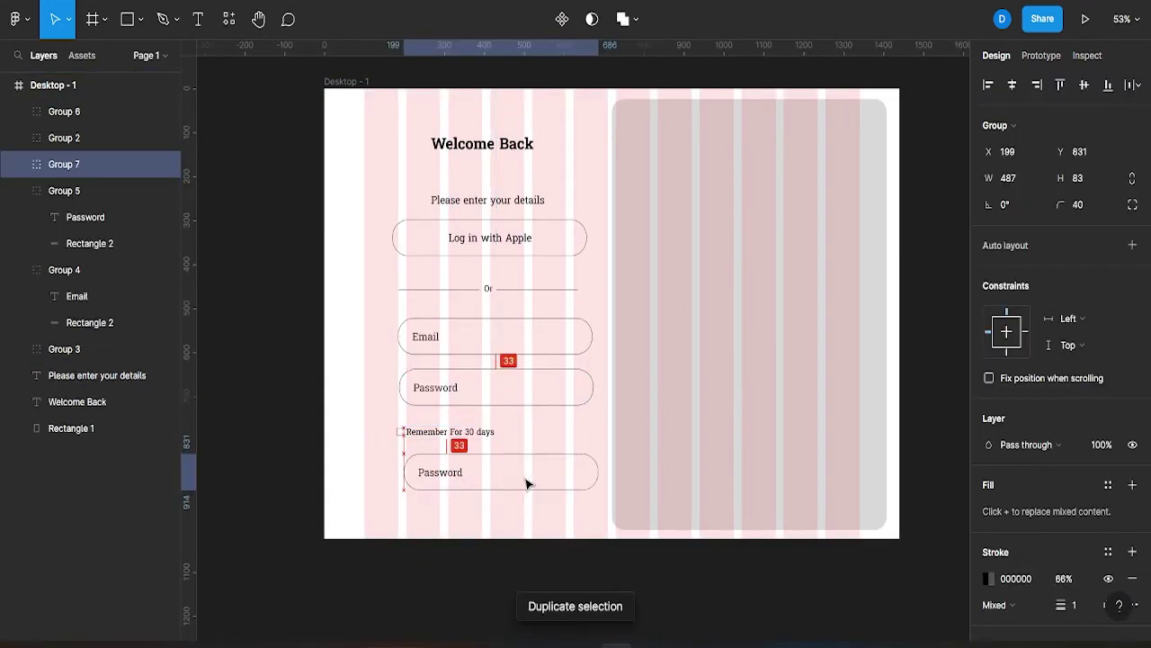
Centre the copied field's text and relabel it 'Log in'
{"action": "double_click", "coordinate": [451, 483]}
{"action": "left_click_drag", "start_coordinate": [453, 478], "coordinate": [516, 479]}
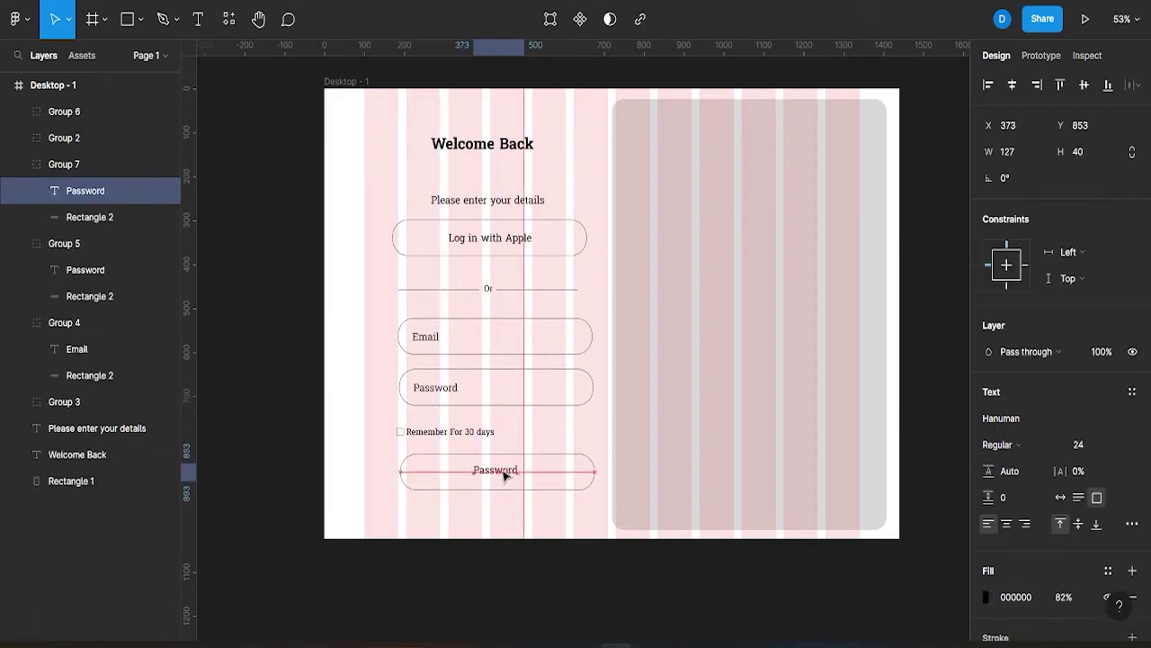
{"action": "double_click", "coordinate": [506, 467]}
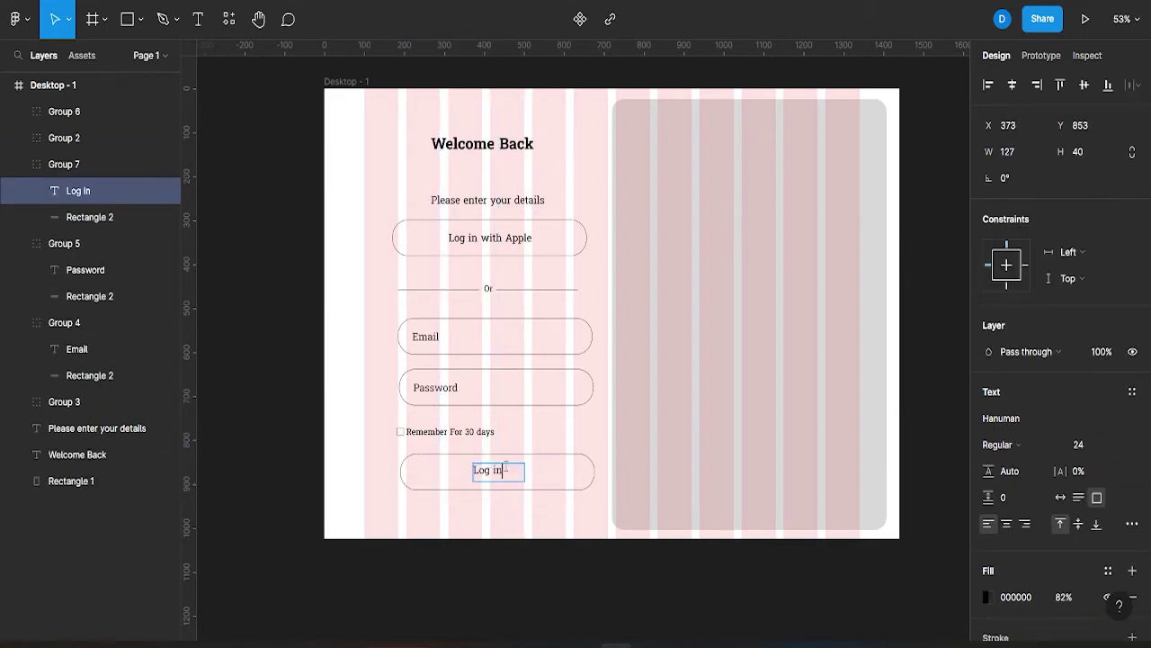
{"action": "key", "text": "Escape"}
Fill the Log in button shape with 277BC9 blue
{"action": "double_click", "coordinate": [438, 474]}
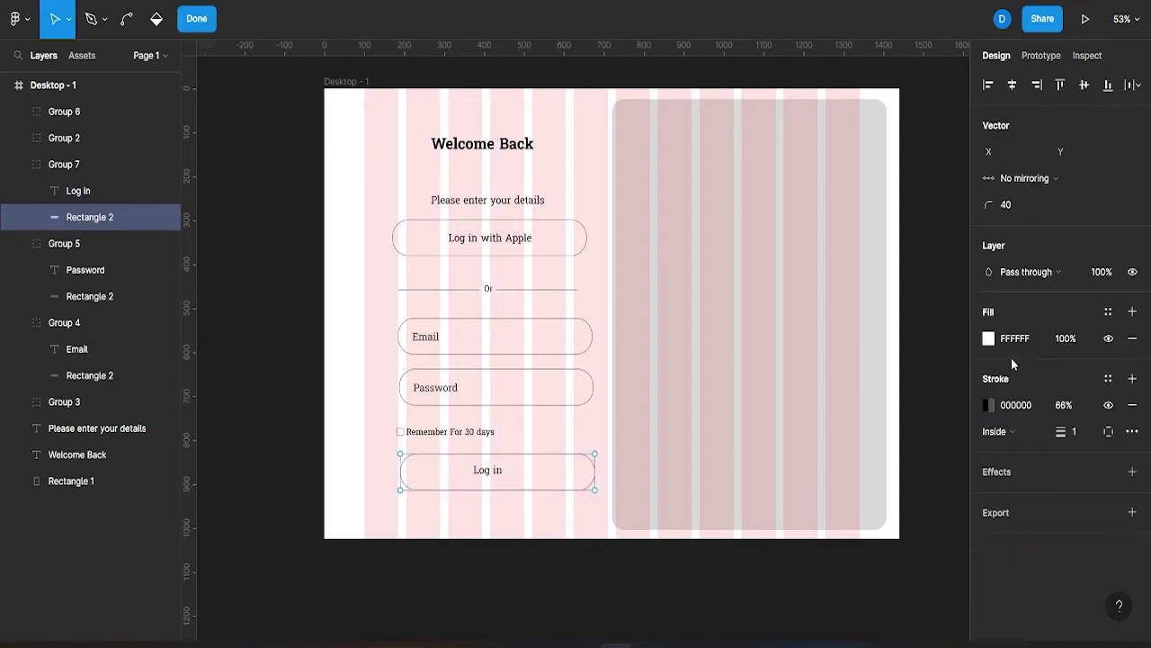
{"action": "left_click", "coordinate": [988, 338]}
{"action": "left_click", "coordinate": [905, 445]}
{"action": "left_click", "coordinate": [905, 242]}
{"action": "left_click", "coordinate": [936, 274]}
{"action": "left_click", "coordinate": [956, 212]}
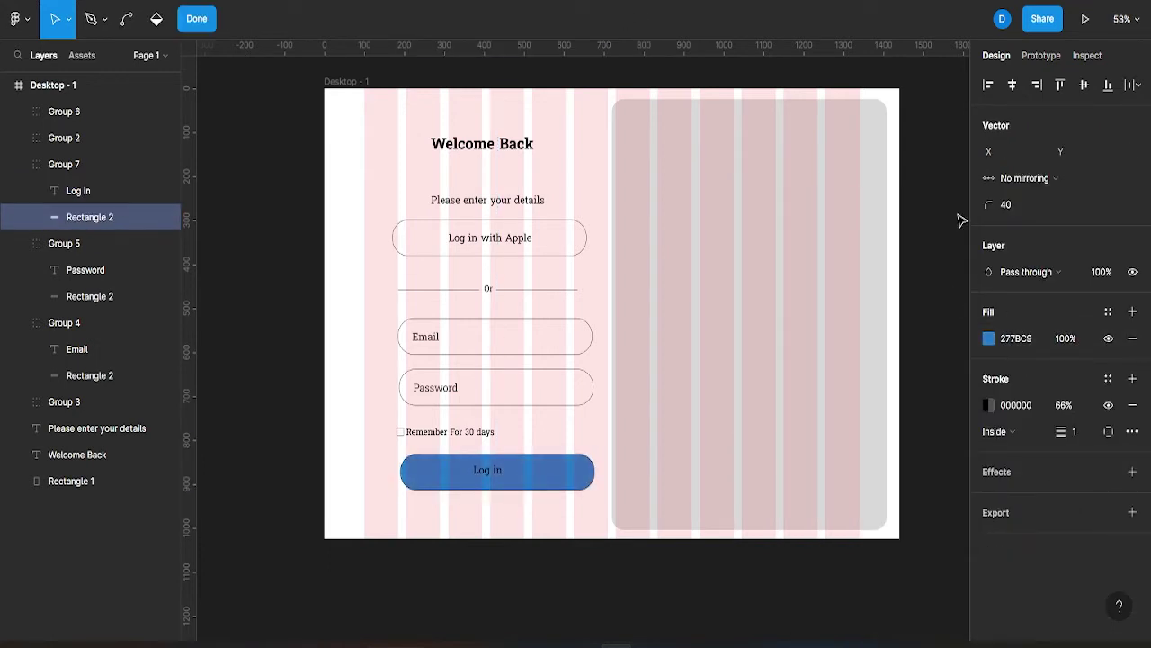
Make the Log in text white, then duplicate the details prompt text
{"action": "left_click", "coordinate": [497, 474]}
{"action": "left_click", "coordinate": [989, 597]}
{"action": "type", "text": "100"}
{"action": "key", "text": "Escape"}
{"action": "left_click", "coordinate": [854, 492]}
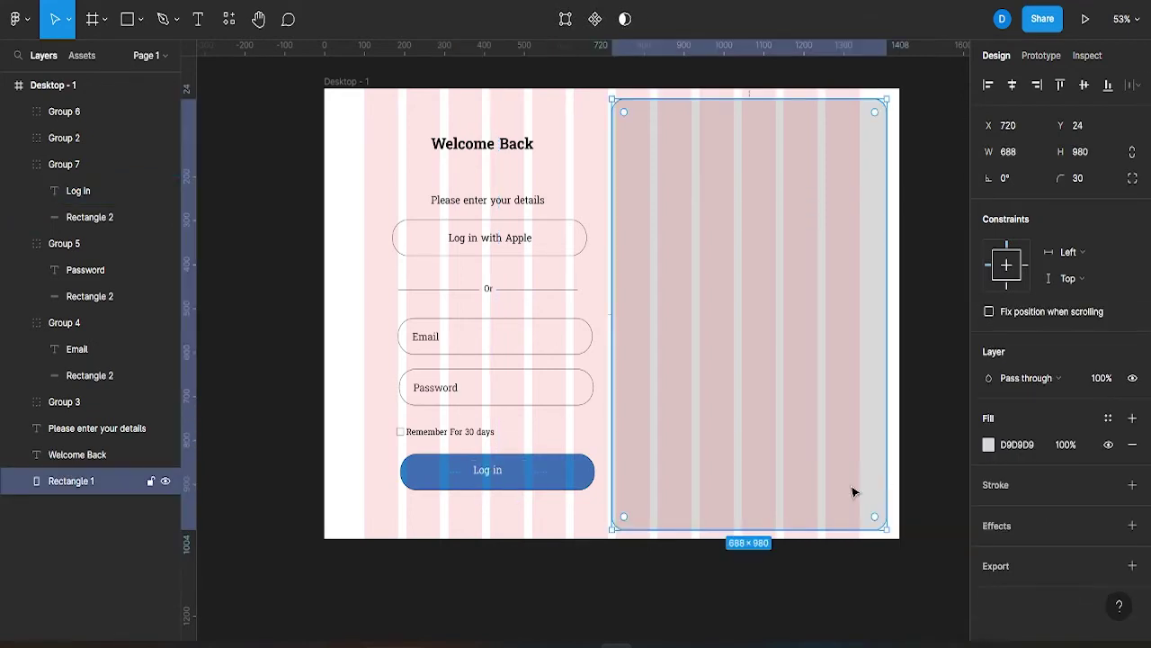
{"action": "left_click", "coordinate": [502, 474]}
{"action": "scroll", "coordinate": [502, 474], "scroll_direction": "up", "scroll_amount": 3}
{"action": "scroll", "coordinate": [502, 476], "scroll_direction": "up", "scroll_amount": 2}
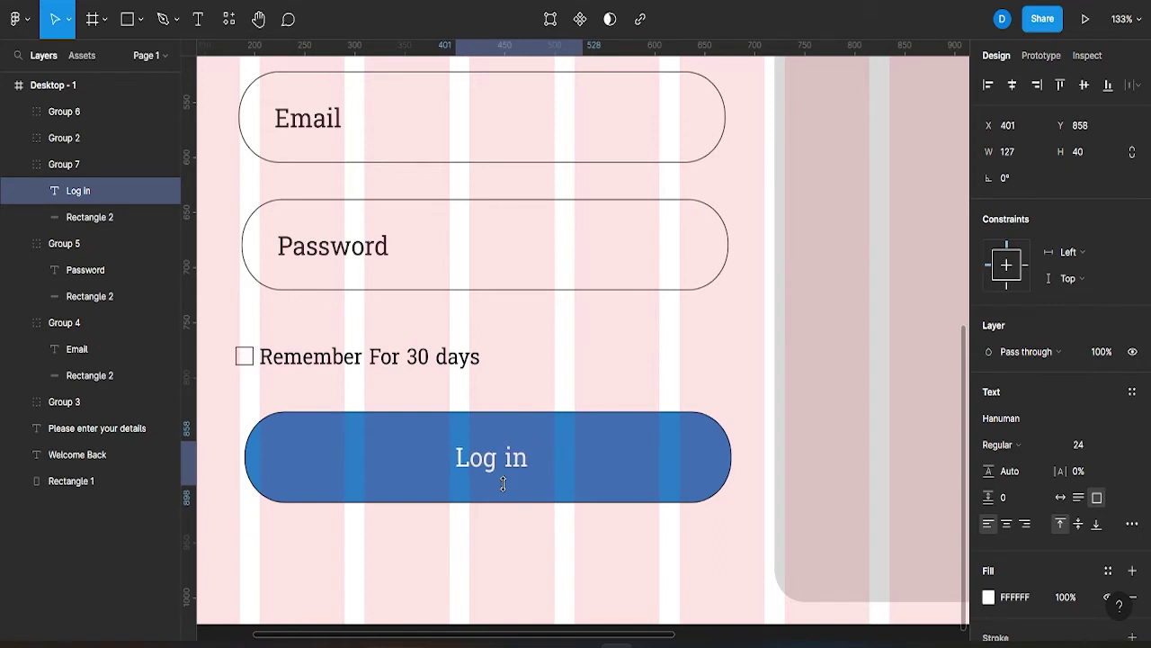
{"action": "scroll", "coordinate": [501, 484], "scroll_direction": "down", "scroll_amount": 3}
{"action": "scroll", "coordinate": [504, 460], "scroll_direction": "down", "scroll_amount": 3}
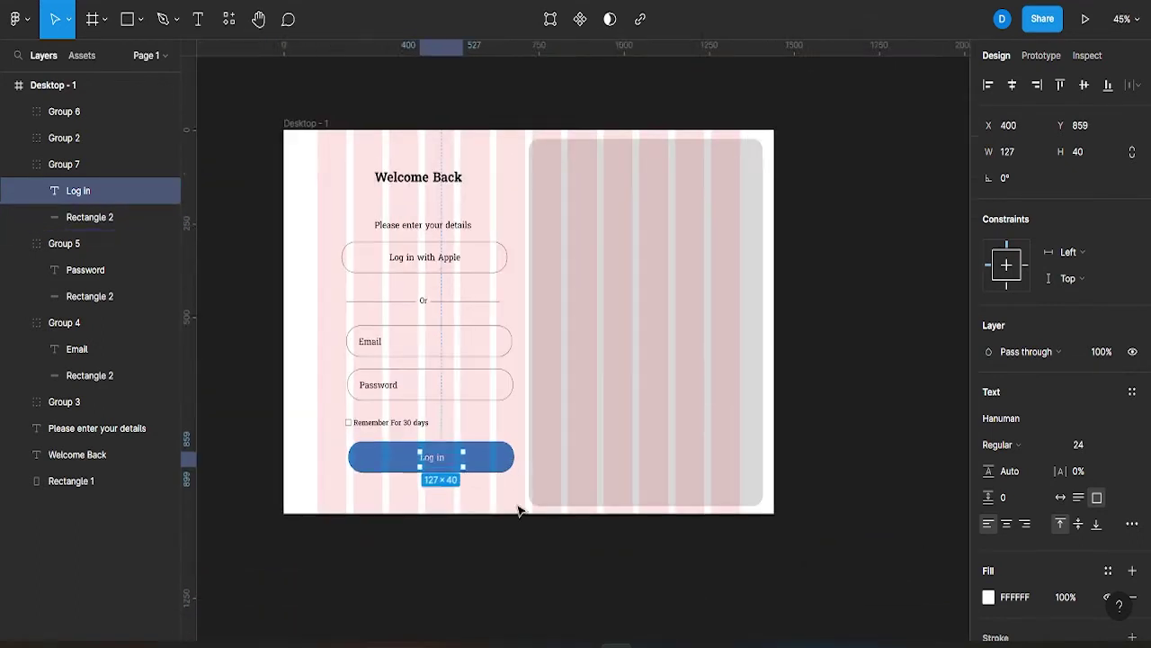
{"action": "left_click", "coordinate": [516, 509]}
{"action": "left_click", "coordinate": [423, 225]}
{"action": "key", "text": "ctrl+d"}
Place the prompt copy under Log in as a one-line 'Don't have an account? Signup' at 70% opacity
{"action": "mouse_move", "coordinate": [423, 226]}
{"action": "left_mouse_down"}
{"action": "mouse_move", "coordinate": [390, 487]}
{"action": "mouse_move", "coordinate": [432, 486]}
{"action": "left_mouse_up"}
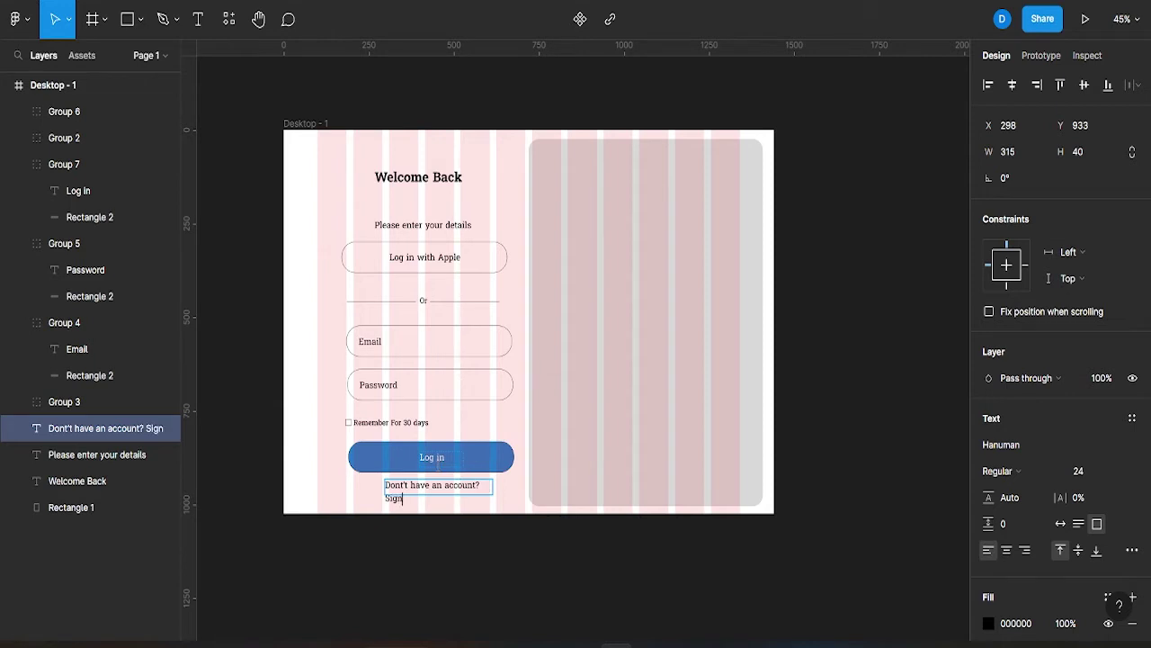
{"action": "mouse_move", "coordinate": [493, 486]}
{"action": "left_mouse_down"}
{"action": "mouse_move", "coordinate": [513, 485]}
{"action": "mouse_move", "coordinate": [468, 487]}
{"action": "left_mouse_up"}
{"action": "double_click", "coordinate": [467, 486]}
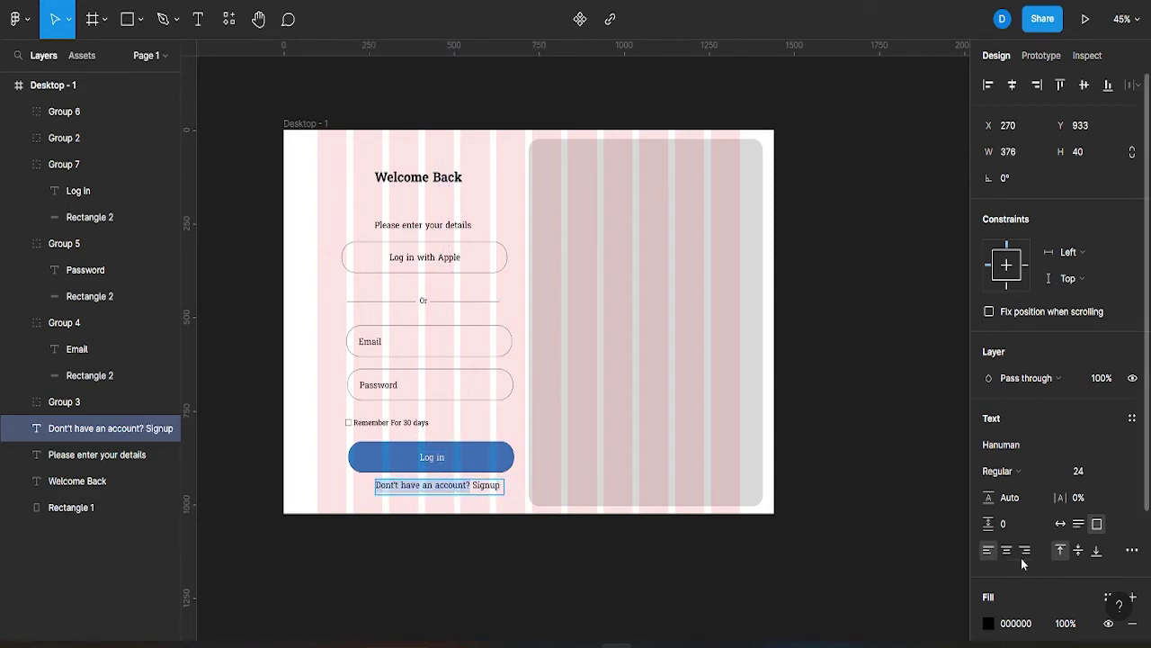
{"action": "left_click", "coordinate": [989, 622]}
{"action": "left_click_drag", "start_coordinate": [952, 469], "coordinate": [946, 472]}
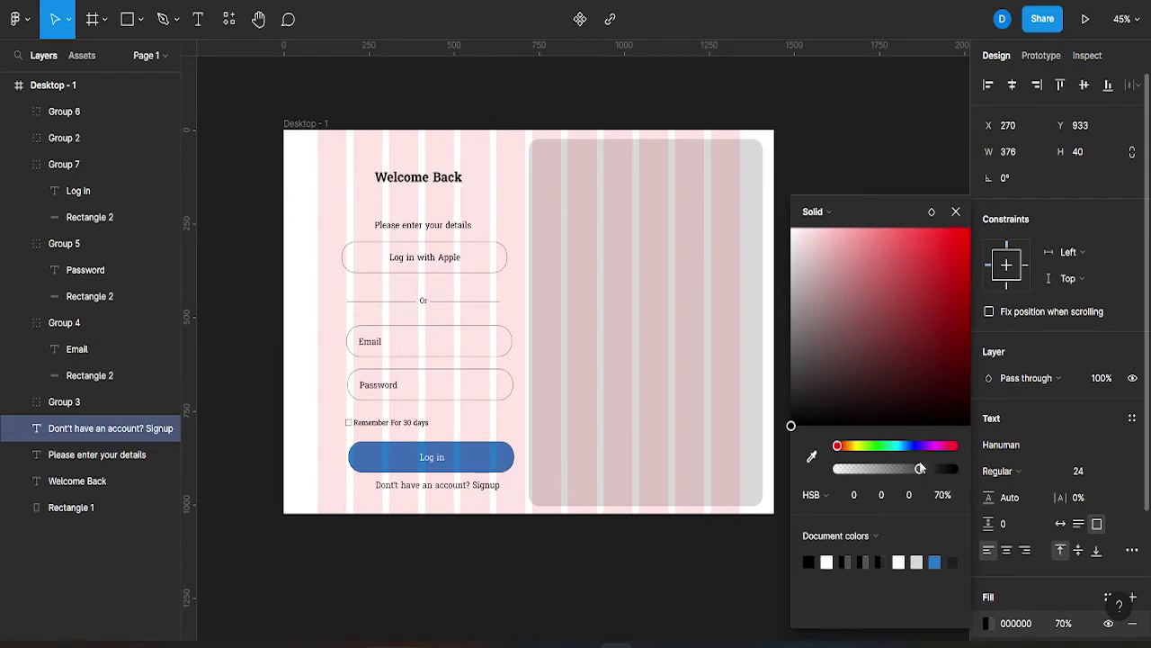
{"action": "left_click", "coordinate": [516, 535]}
{"action": "scroll", "coordinate": [483, 455], "scroll_direction": "up", "scroll_amount": 1}
{"action": "scroll", "coordinate": [459, 540], "scroll_direction": "down", "scroll_amount": 2}
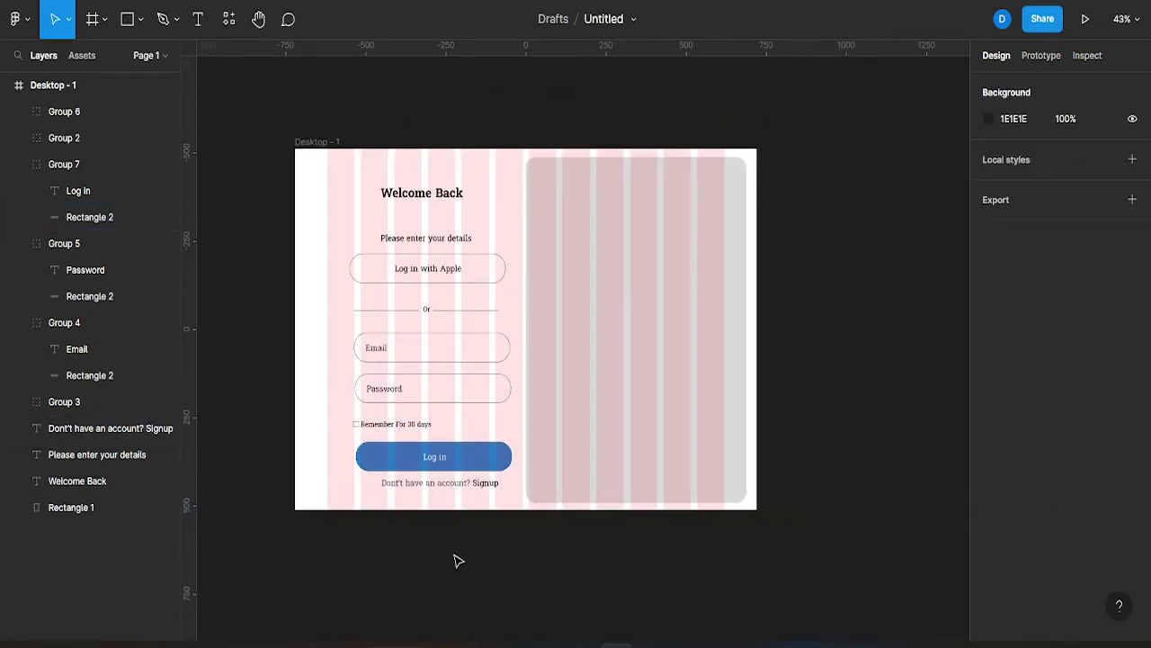
Hide the frame's layout grid and nudge the whole login form left
{"action": "left_click", "coordinate": [326, 163]}
{"action": "left_click", "coordinate": [1108, 340]}
{"action": "left_click", "coordinate": [897, 398]}
{"action": "left_click", "coordinate": [594, 415]}
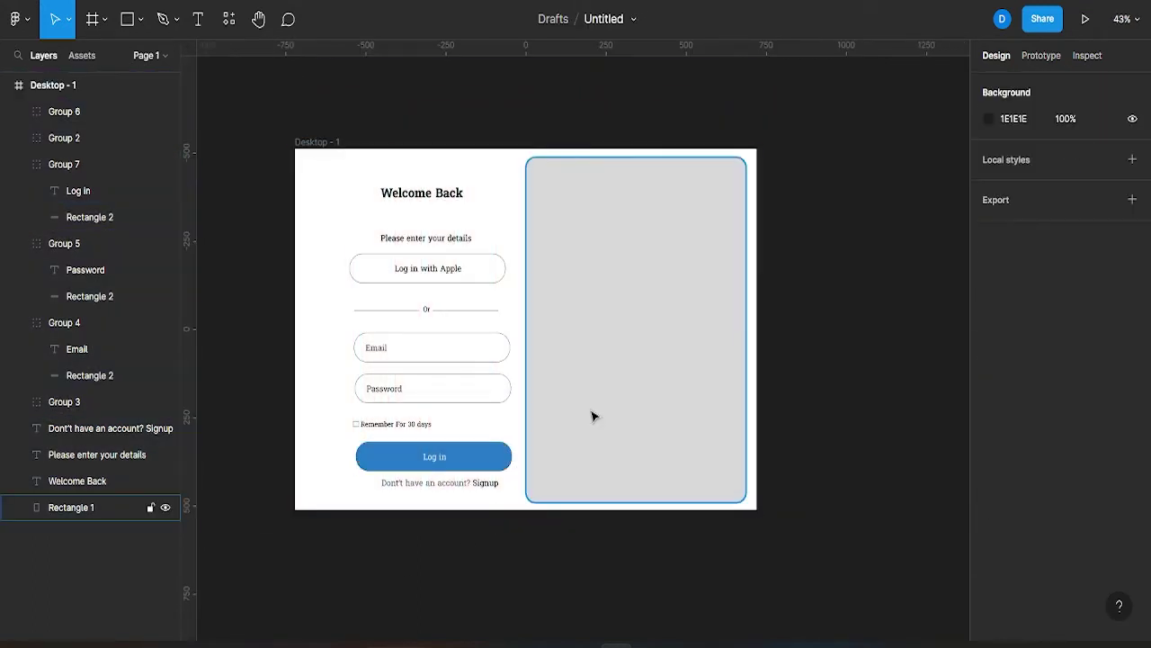
{"action": "left_click_drag", "start_coordinate": [420, 171], "coordinate": [414, 319]}
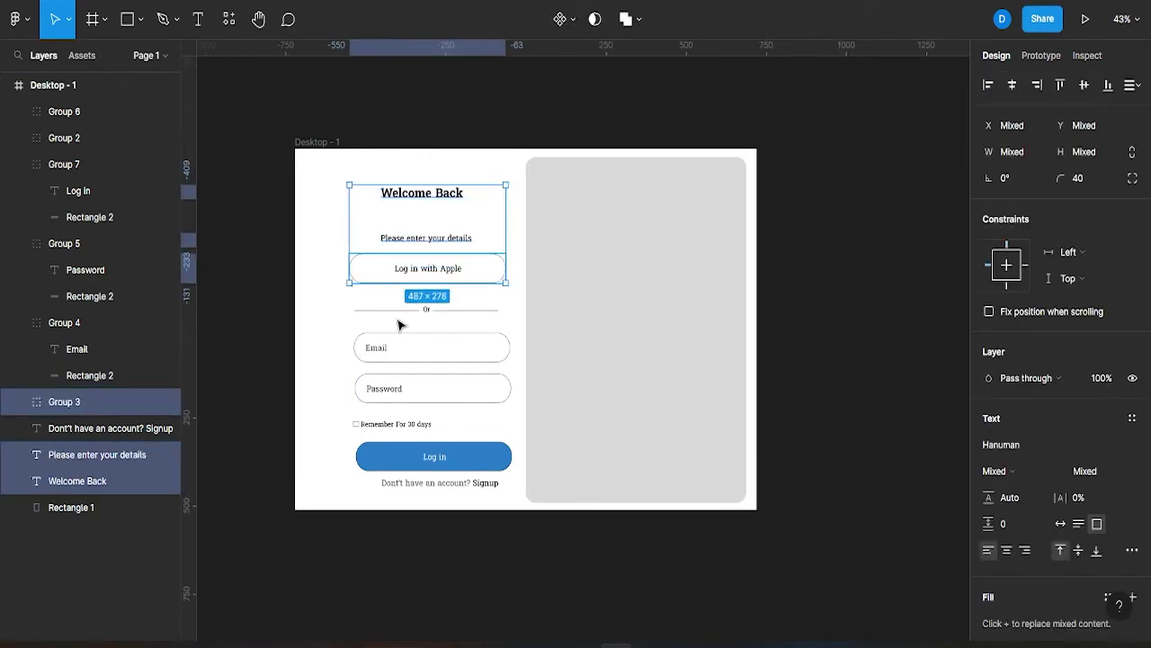
{"action": "left_click_drag", "start_coordinate": [414, 319], "coordinate": [457, 526]}
{"action": "key", "text": "shift+Left"}
{"action": "key", "text": "shift+Left"}
{"action": "key", "text": "shift+Left"}
{"action": "key", "text": "shift+Left"}
{"action": "key", "text": "shift+Left"}
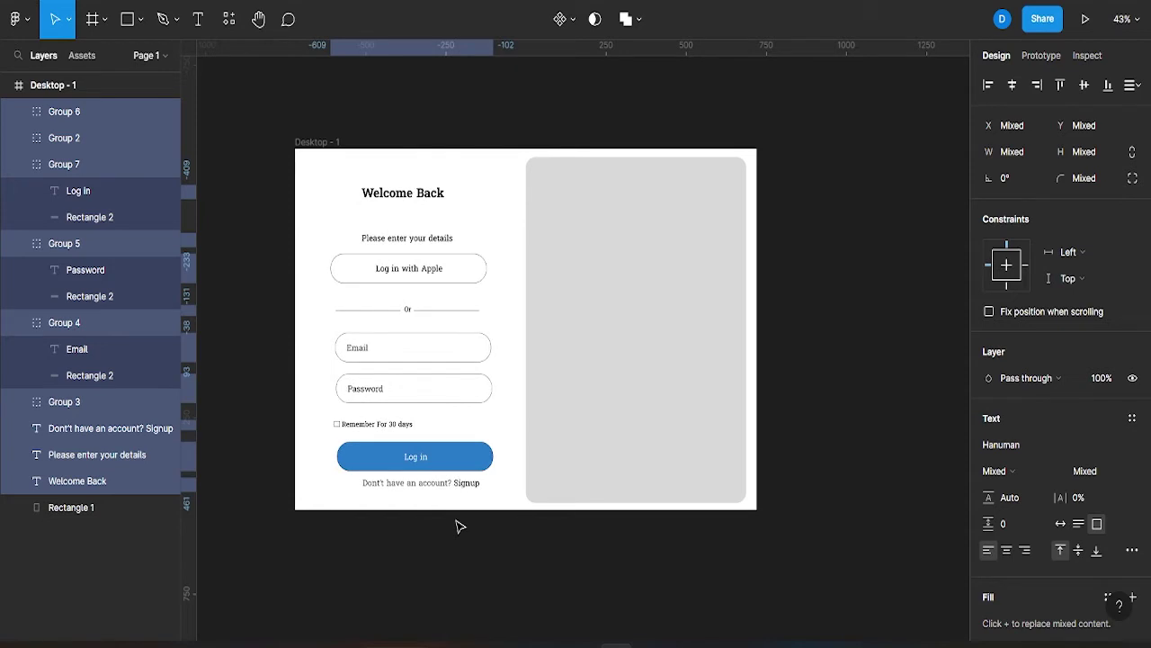
Nudge the Signup line left to align it, then bring up the canvas Plugins menu
{"action": "left_click", "coordinate": [802, 476]}
{"action": "left_click", "coordinate": [455, 483]}
{"action": "key", "text": "Left"}
{"action": "key", "text": "Left"}
{"action": "key", "text": "Left"}
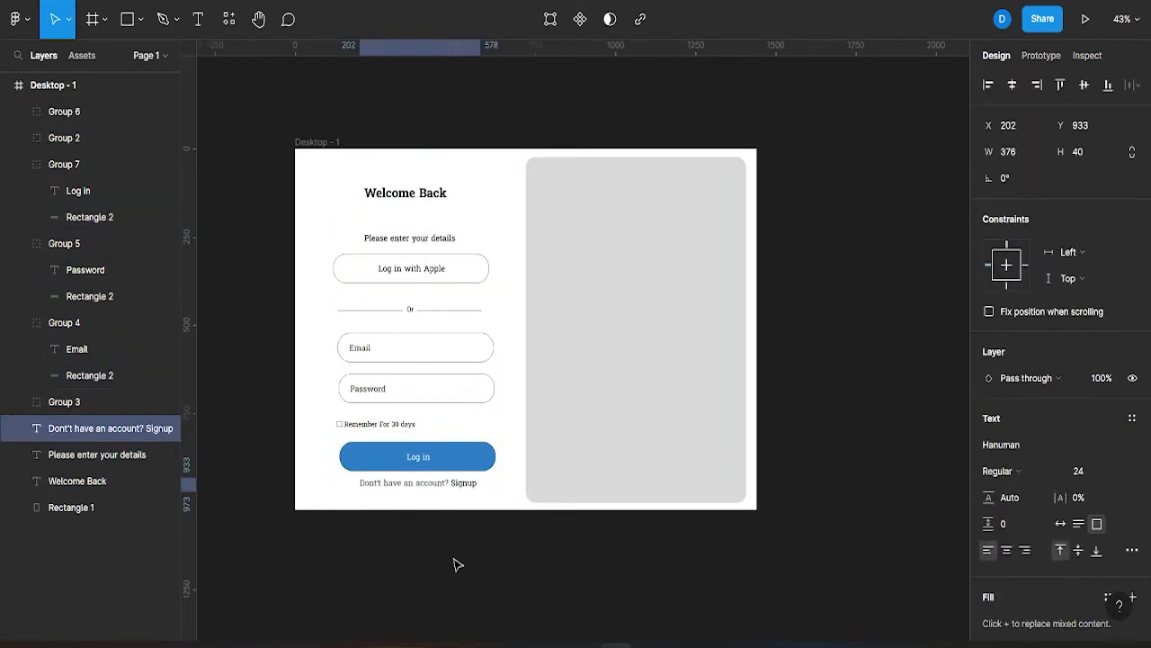
{"action": "scroll", "coordinate": [391, 419], "scroll_direction": "up", "scroll_amount": 5, "text": "ctrl"}
{"action": "left_click", "coordinate": [326, 398]}
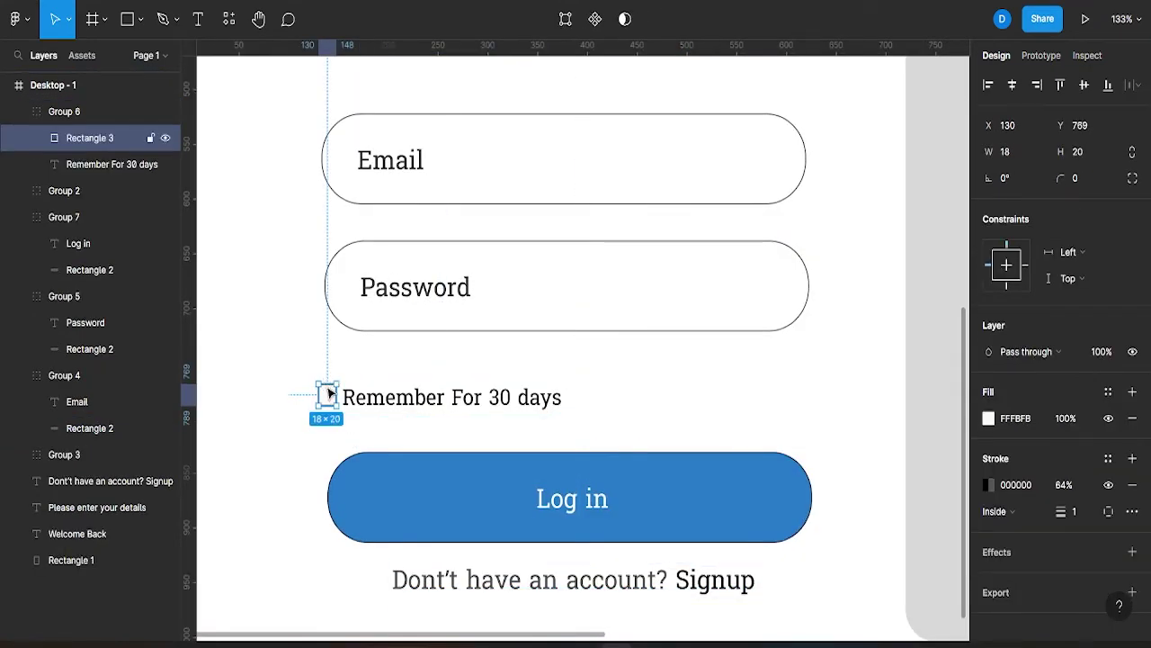
{"action": "left_click", "coordinate": [632, 413]}
{"action": "scroll", "coordinate": [632, 416], "scroll_direction": "down", "scroll_amount": 4, "text": "ctrl"}
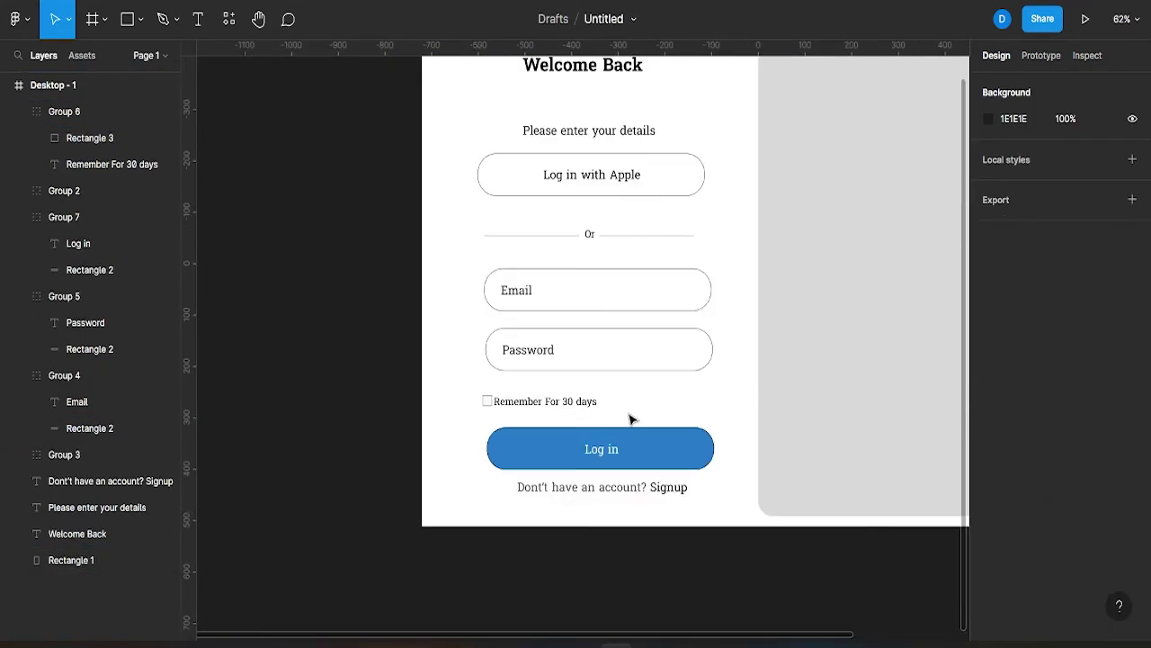
{"action": "scroll", "coordinate": [632, 418], "scroll_direction": "down", "scroll_amount": 2, "text": "ctrl"}
{"action": "right_click", "coordinate": [467, 124]}
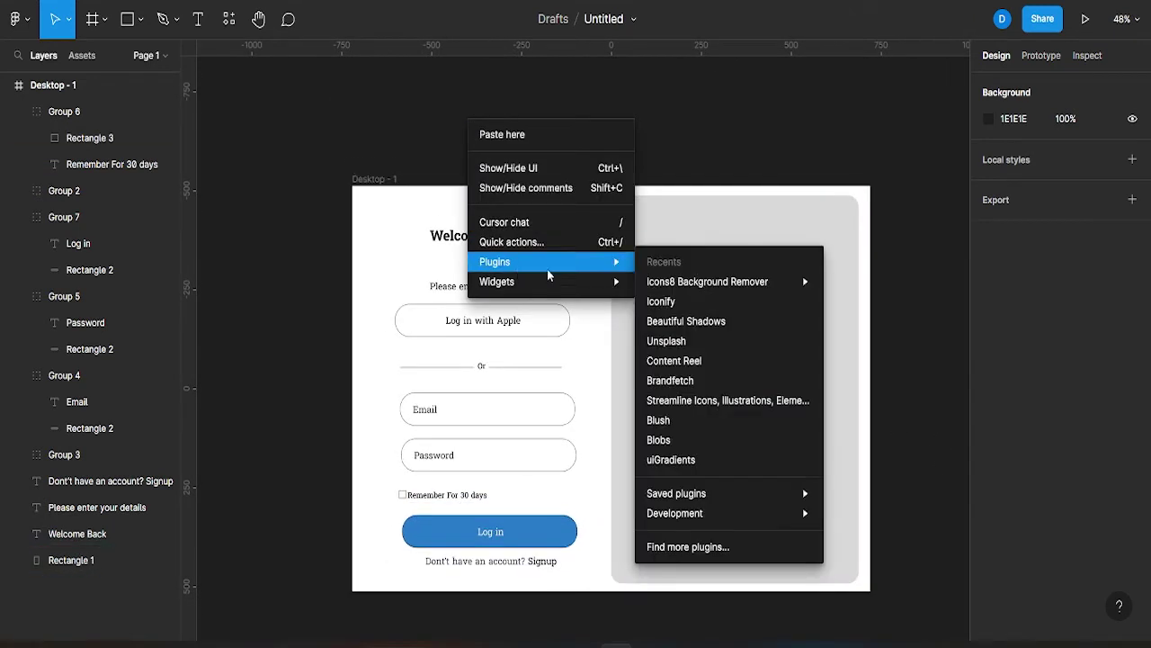
Search the Unsplash plugin for 'happy woman' photos
{"action": "left_click", "coordinate": [690, 354]}
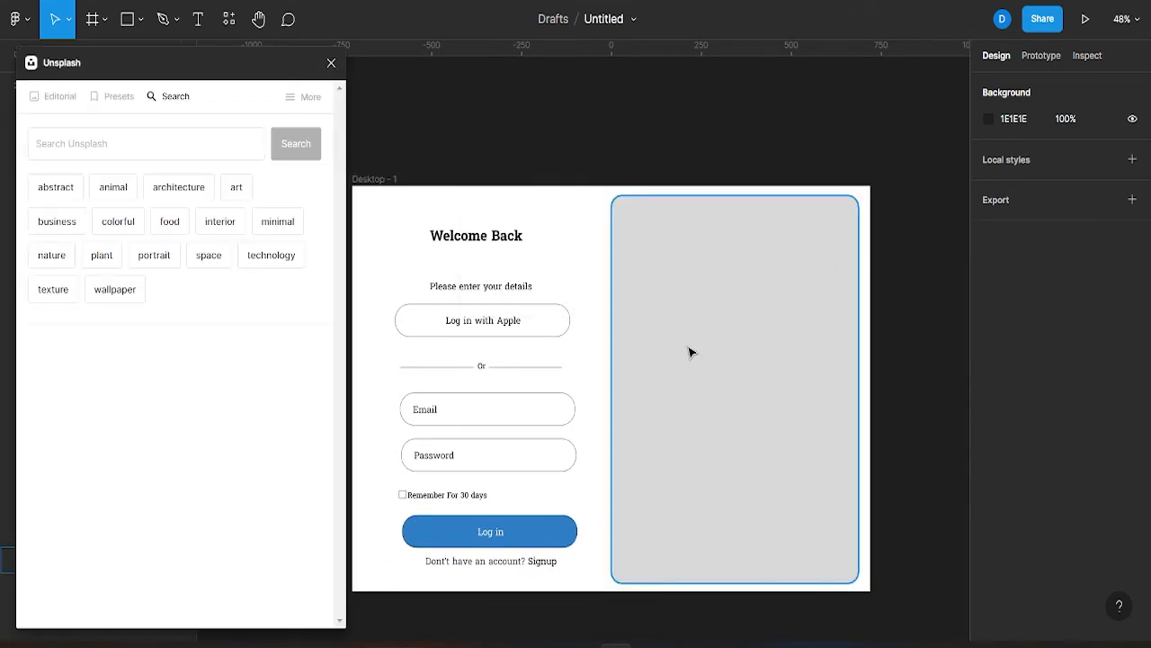
{"action": "left_click", "coordinate": [51, 255]}
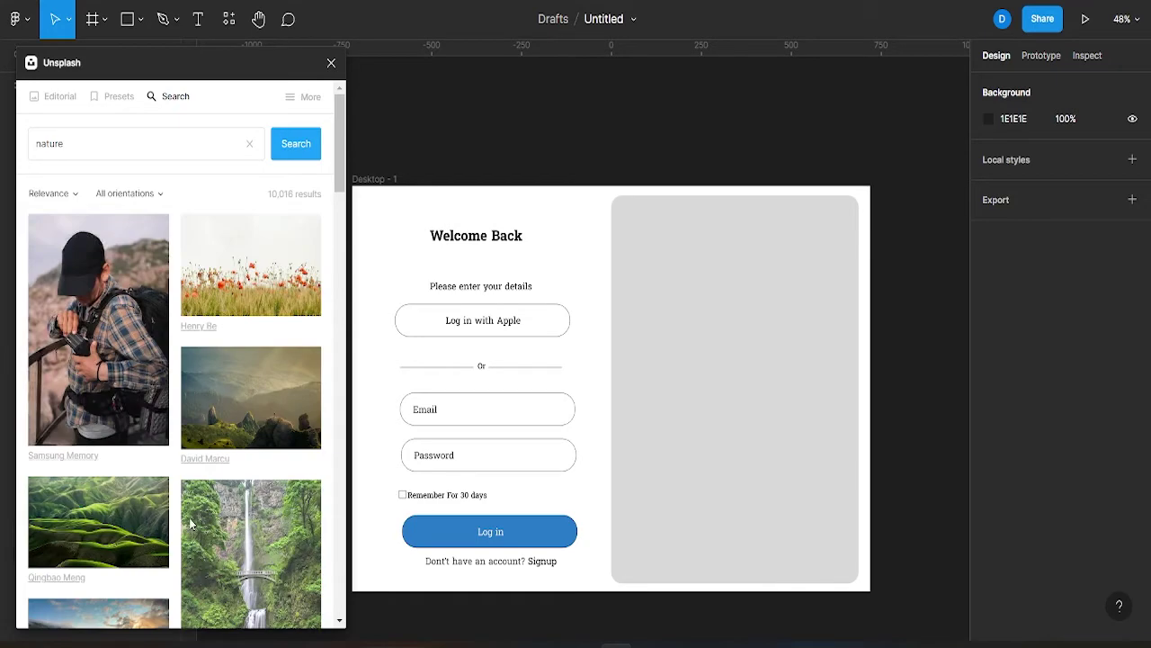
{"action": "double_click", "coordinate": [128, 141]}
{"action": "type", "text": "me bac"}
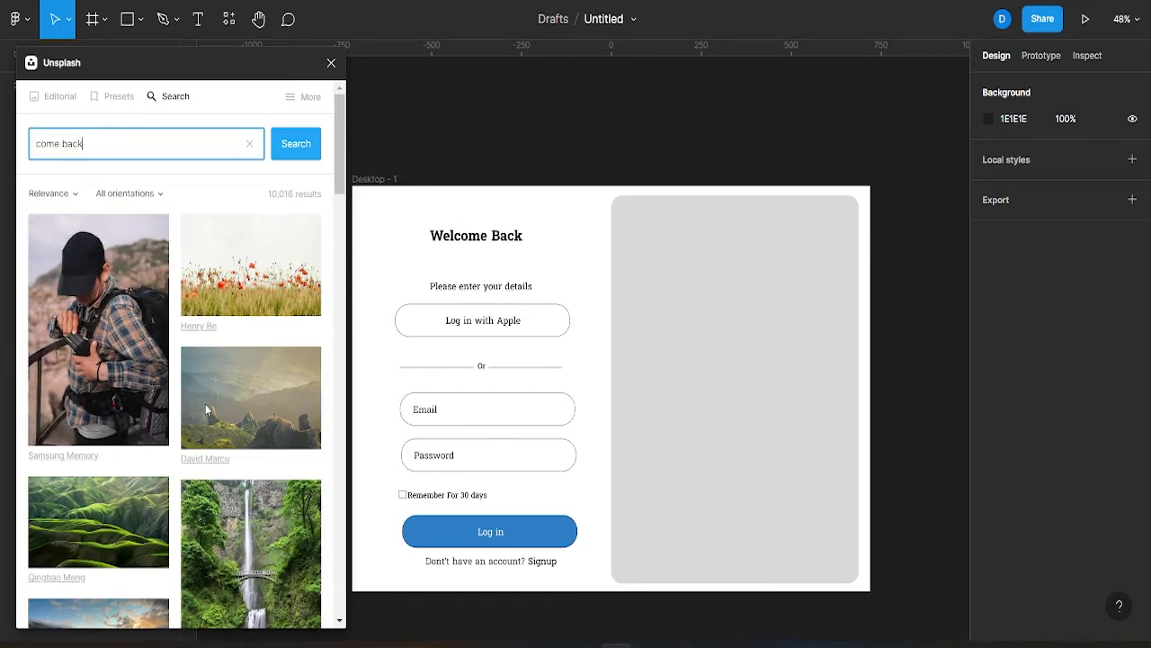
{"action": "type", "text": "k"}
{"action": "scroll", "coordinate": [180, 432], "scroll_direction": "down", "scroll_amount": 5}
{"action": "scroll", "coordinate": [116, 481], "scroll_direction": "down", "scroll_amount": 5}
{"action": "scroll", "coordinate": [115, 482], "scroll_direction": "down", "scroll_amount": 5}
{"action": "scroll", "coordinate": [108, 477], "scroll_direction": "down", "scroll_amount": 5}
{"action": "scroll", "coordinate": [100, 473], "scroll_direction": "down", "scroll_amount": 5}
{"action": "scroll", "coordinate": [93, 469], "scroll_direction": "down", "scroll_amount": 5}
{"action": "left_click_drag", "start_coordinate": [90, 110], "coordinate": [1, 115]}
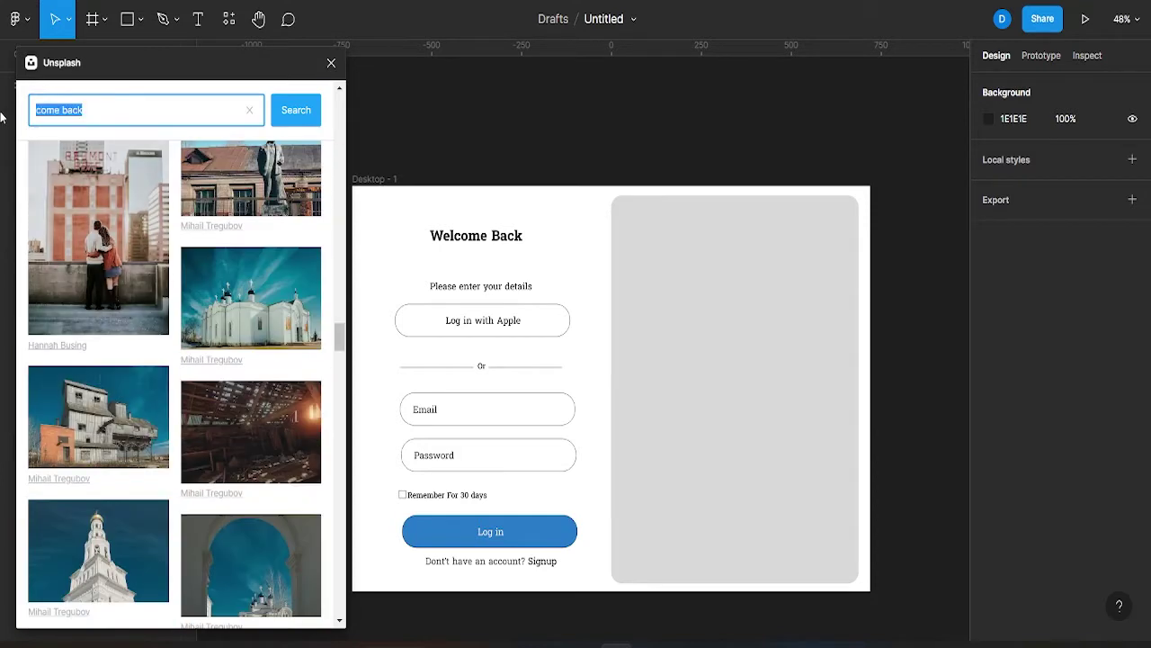
{"action": "type", "text": "happy woman"}
{"action": "key", "text": "Return"}
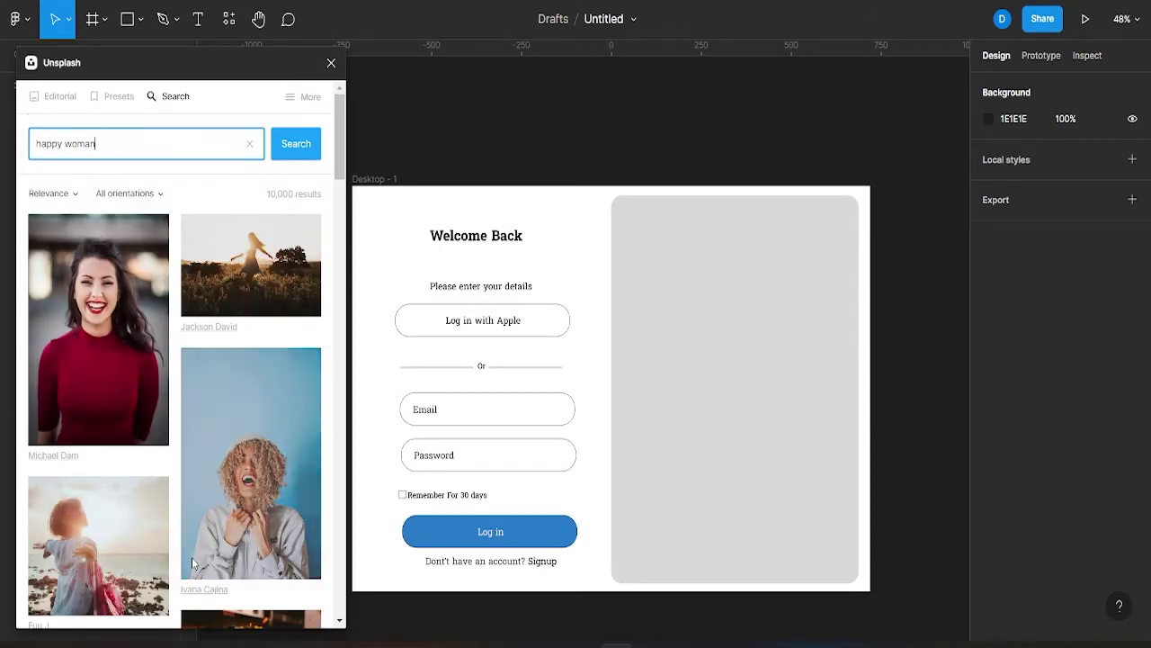
Fill the grey right-hand placeholder with a happy woman photo
{"action": "scroll", "coordinate": [187, 560], "scroll_direction": "down", "scroll_amount": 3}
{"action": "scroll", "coordinate": [144, 484], "scroll_direction": "down", "scroll_amount": 3}
{"action": "scroll", "coordinate": [142, 482], "scroll_direction": "down", "scroll_amount": 3}
{"action": "scroll", "coordinate": [141, 495], "scroll_direction": "down", "scroll_amount": 3}
{"action": "scroll", "coordinate": [141, 499], "scroll_direction": "down", "scroll_amount": 3}
{"action": "left_click", "coordinate": [637, 383]}
{"action": "left_click", "coordinate": [262, 260]}
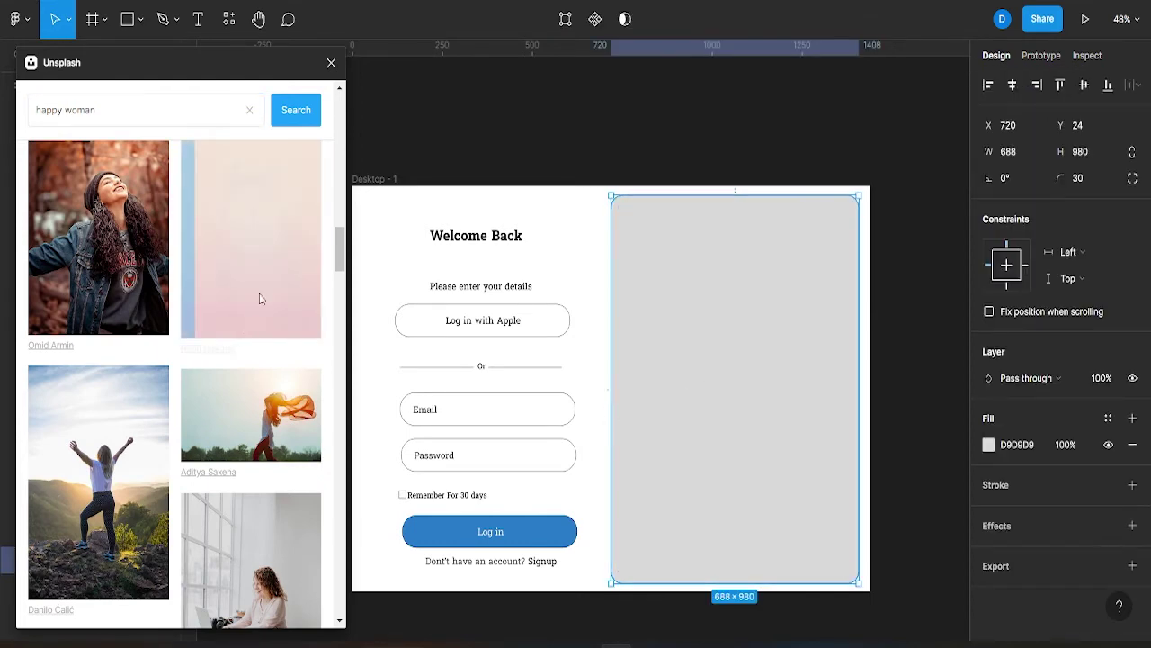
{"action": "left_click", "coordinate": [331, 62]}
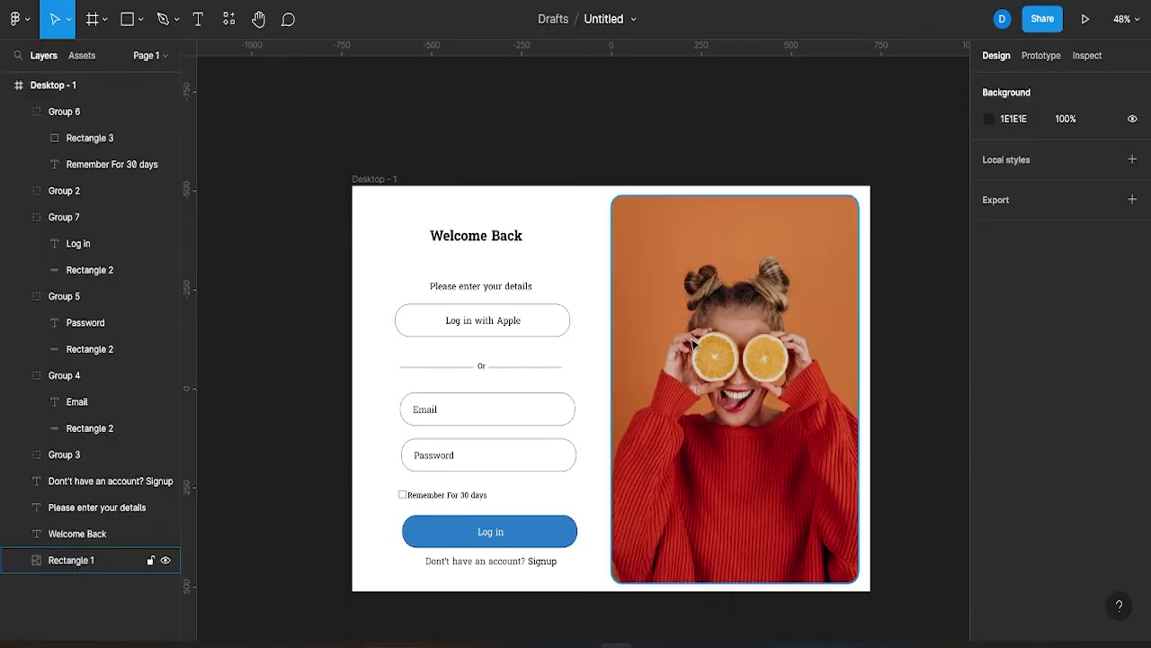
Make the Log in button fill orange, sampled from the photo
{"action": "double_click", "coordinate": [544, 538]}
{"action": "left_click", "coordinate": [989, 418]}
{"action": "left_click", "coordinate": [811, 456]}
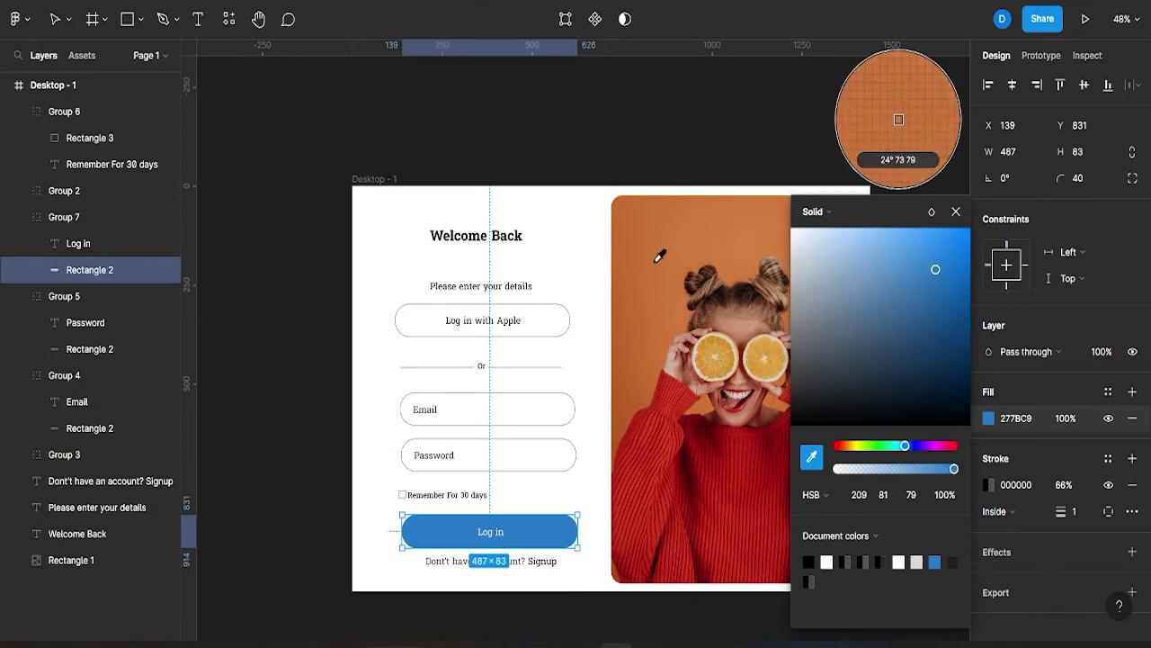
{"action": "left_click", "coordinate": [657, 252]}
{"action": "left_click", "coordinate": [957, 211]}
Colour the word Welcome in the Welcome Back heading orange
{"action": "left_click", "coordinate": [486, 238]}
{"action": "double_click", "coordinate": [486, 239]}
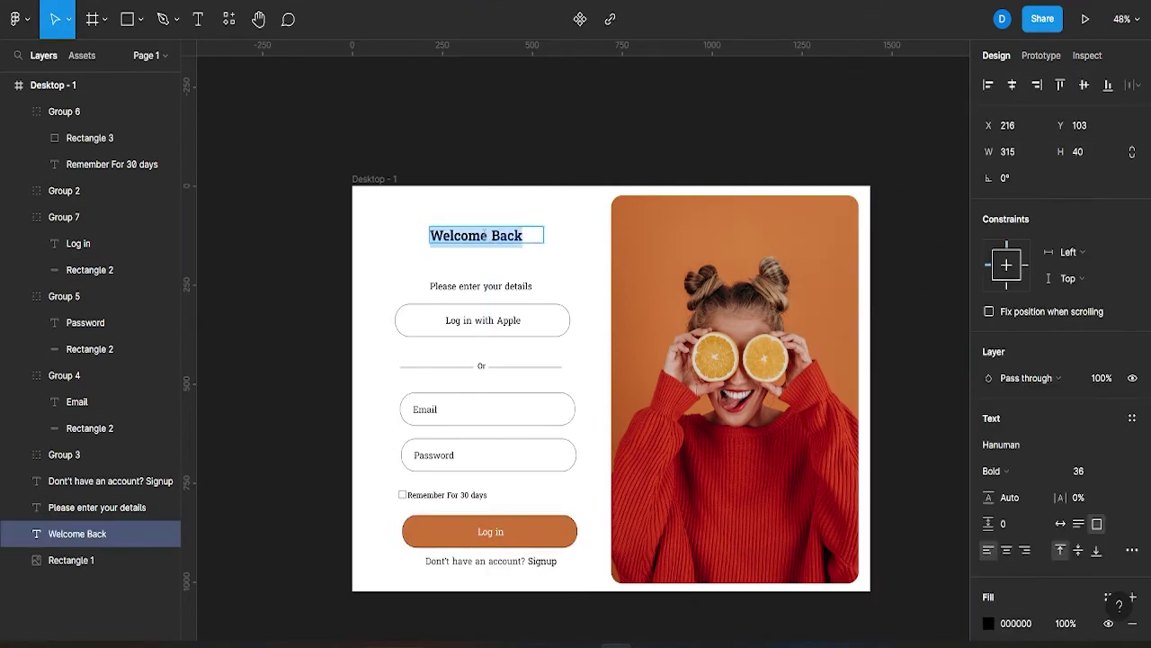
{"action": "left_click", "coordinate": [989, 623]}
{"action": "left_click", "coordinate": [807, 419]}
{"action": "left_click", "coordinate": [666, 270]}
{"action": "left_click", "coordinate": [895, 402]}
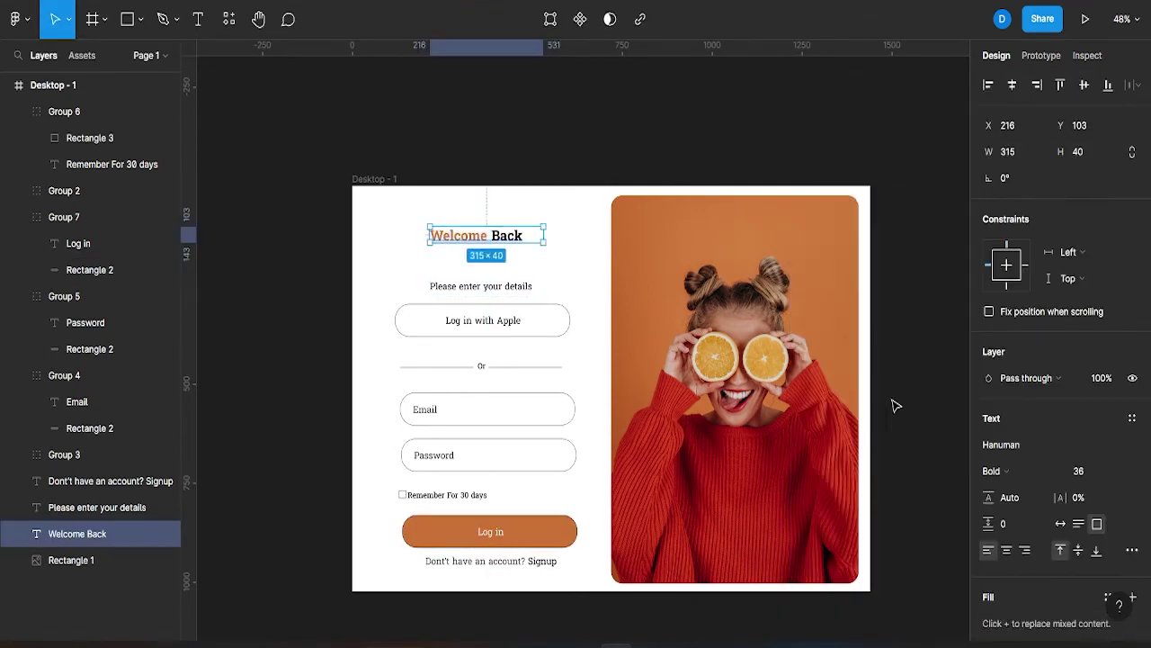
{"action": "key", "text": "Escape"}
Import a red waving-hand icon with the Iconify plugin
{"action": "right_click", "coordinate": [531, 121]}
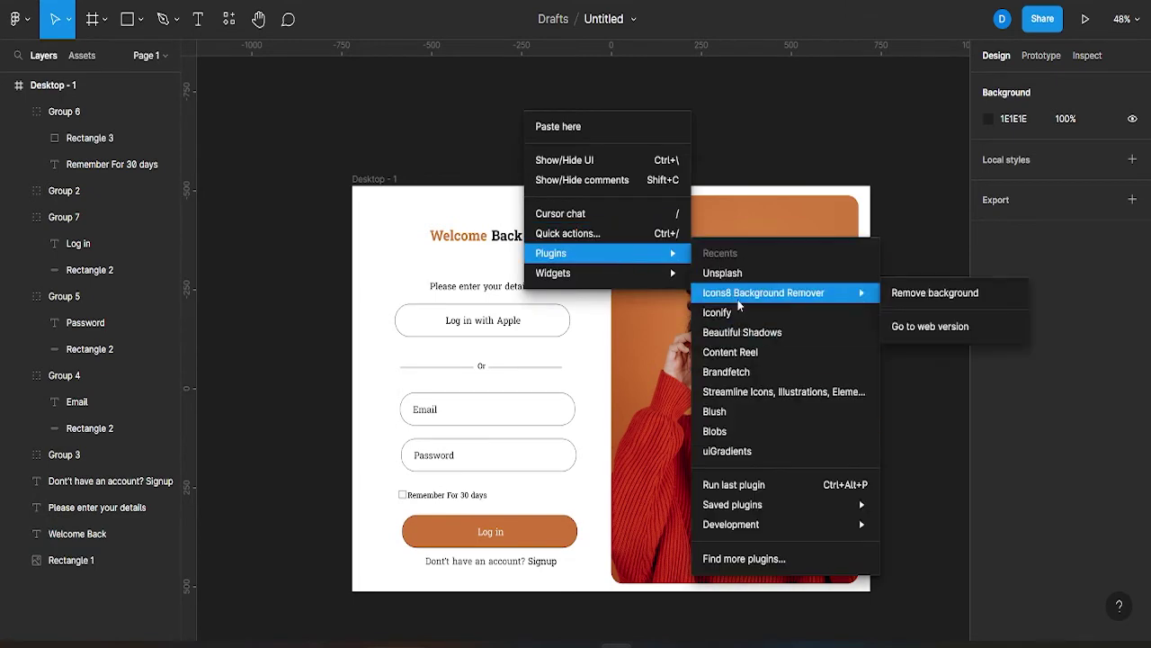
{"action": "left_click", "coordinate": [743, 313]}
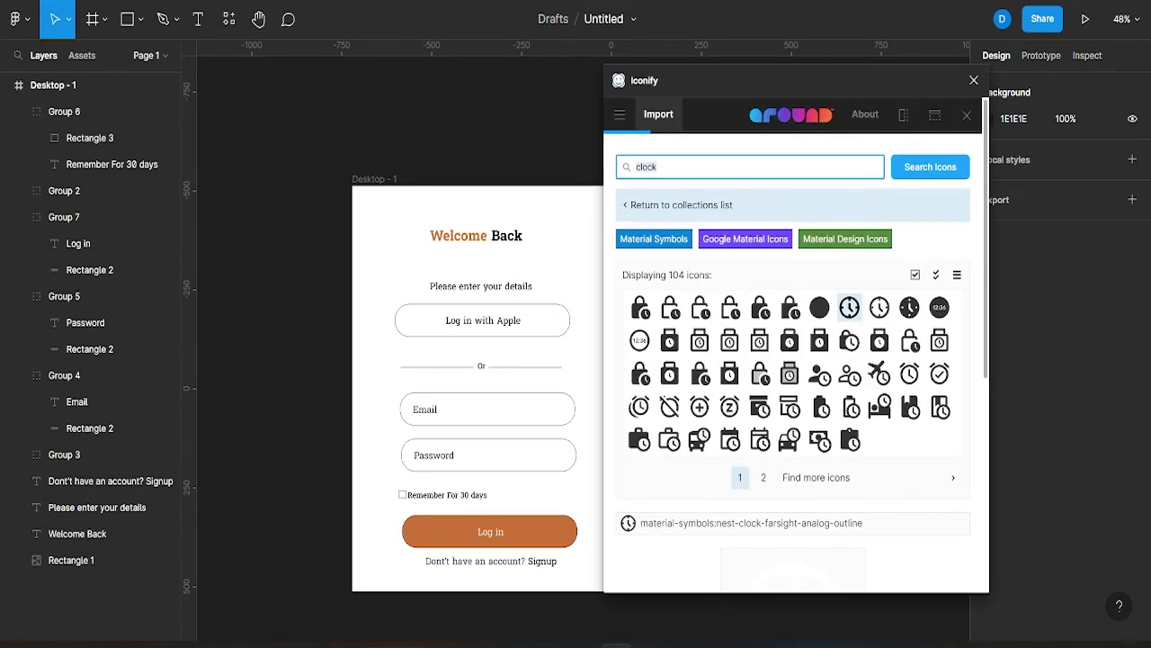
{"action": "type", "text": "hand"}
{"action": "key", "text": "Return"}
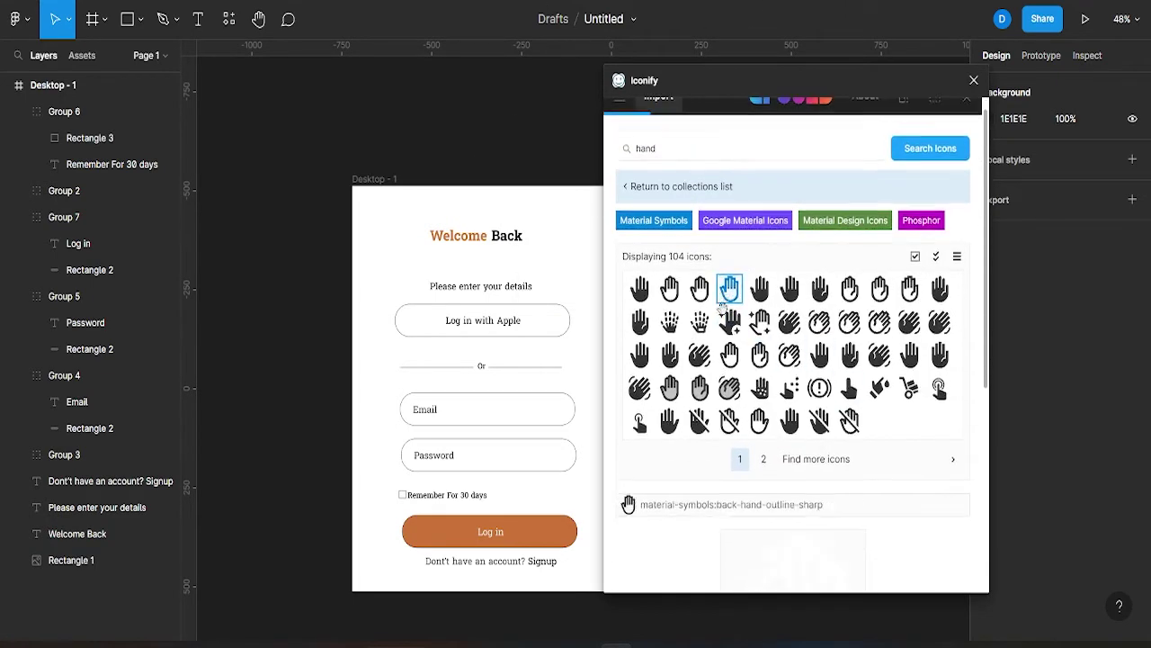
{"action": "left_click", "coordinate": [937, 341]}
{"action": "left_click", "coordinate": [719, 518]}
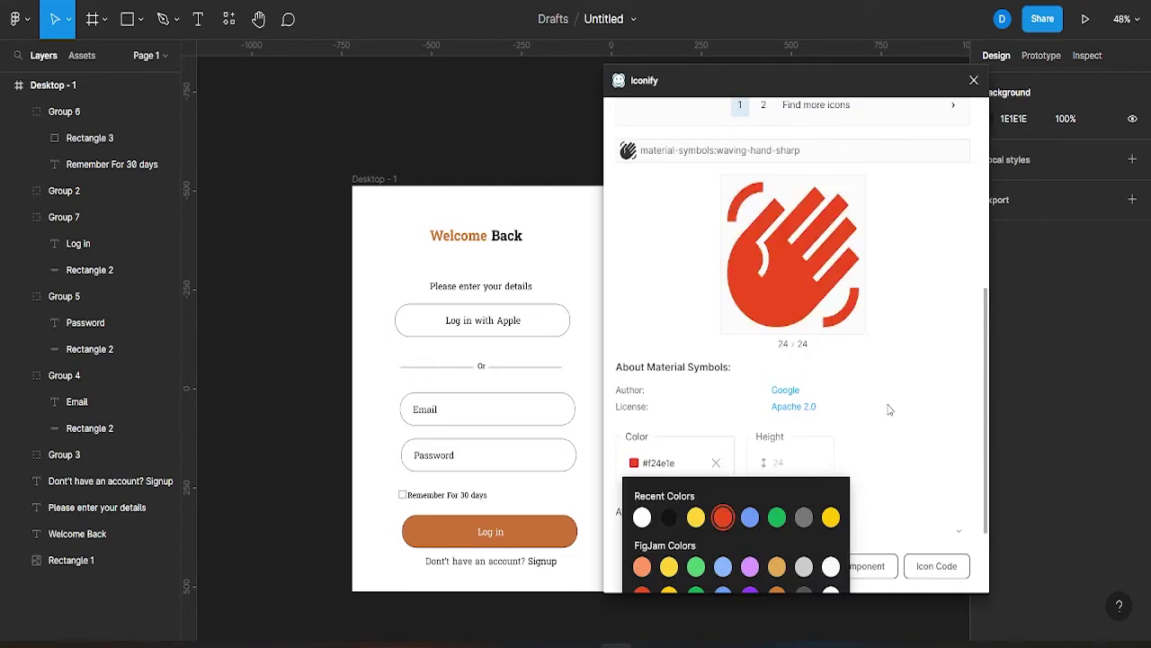
{"action": "left_click", "coordinate": [746, 563]}
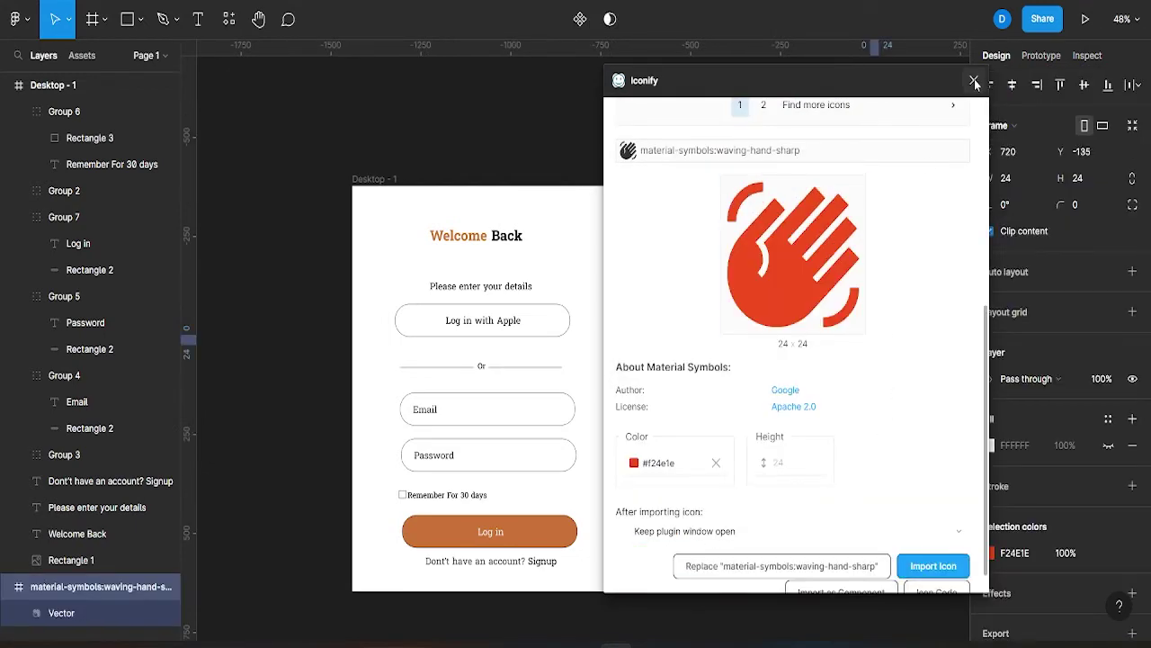
Import a grey lock-clock icon from Iconify
{"action": "scroll", "coordinate": [821, 183], "scroll_direction": "up", "scroll_amount": 5}
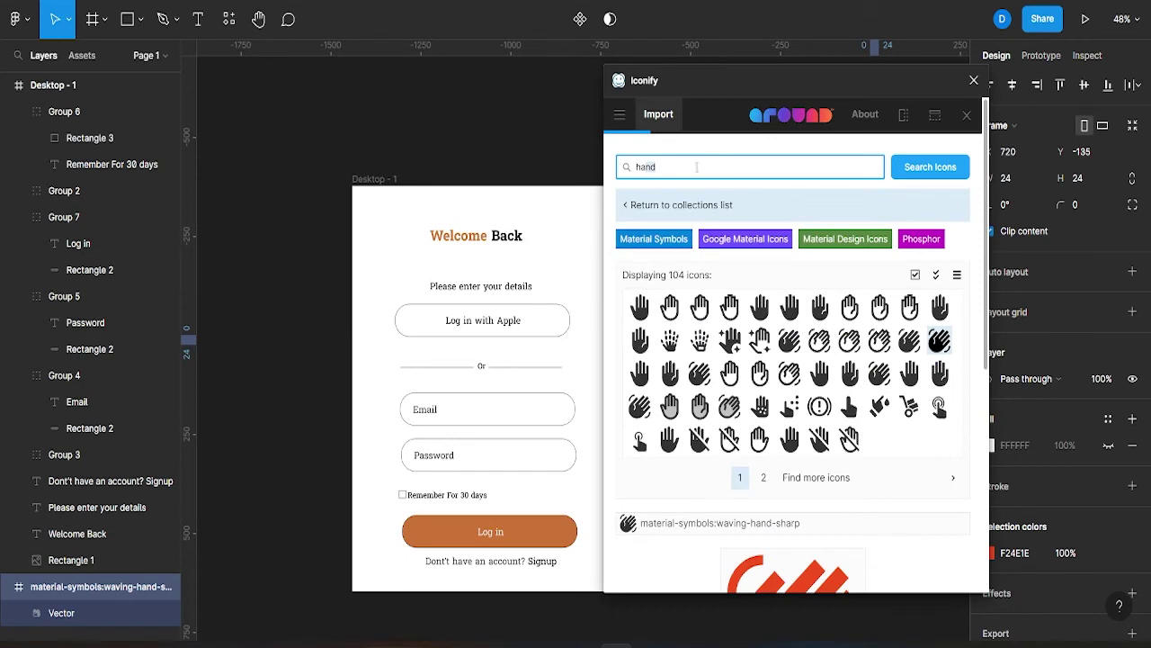
{"action": "key", "text": "Return"}
{"action": "left_click", "coordinate": [670, 307]}
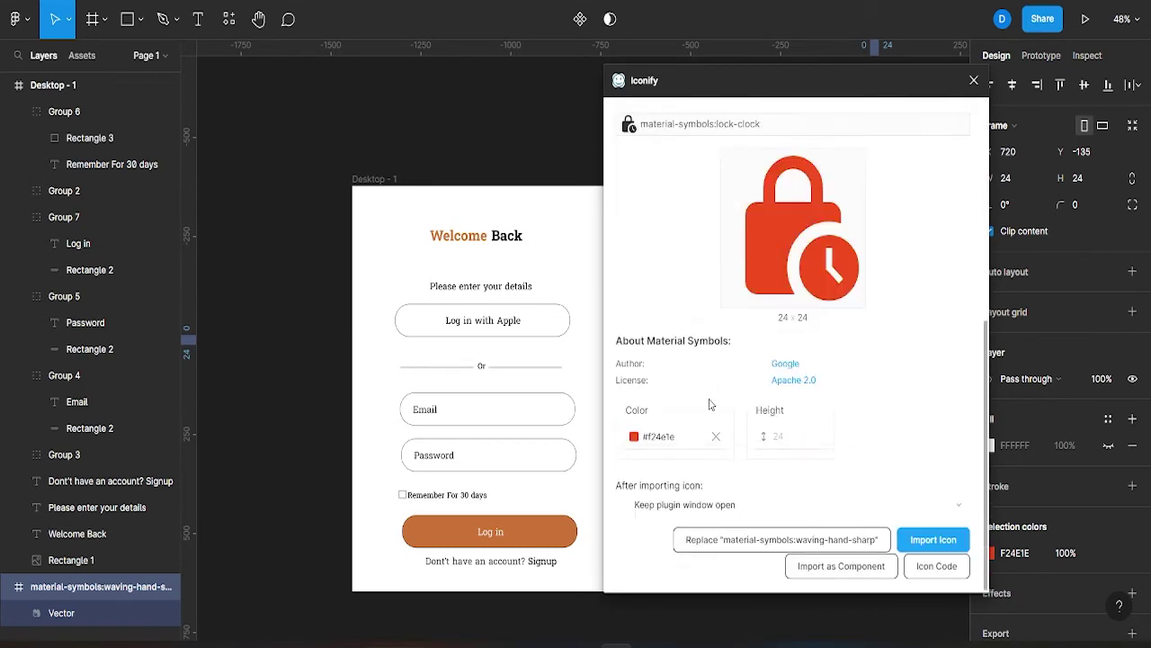
{"action": "left_click", "coordinate": [638, 365]}
{"action": "left_click", "coordinate": [803, 410]}
{"action": "left_click", "coordinate": [904, 316]}
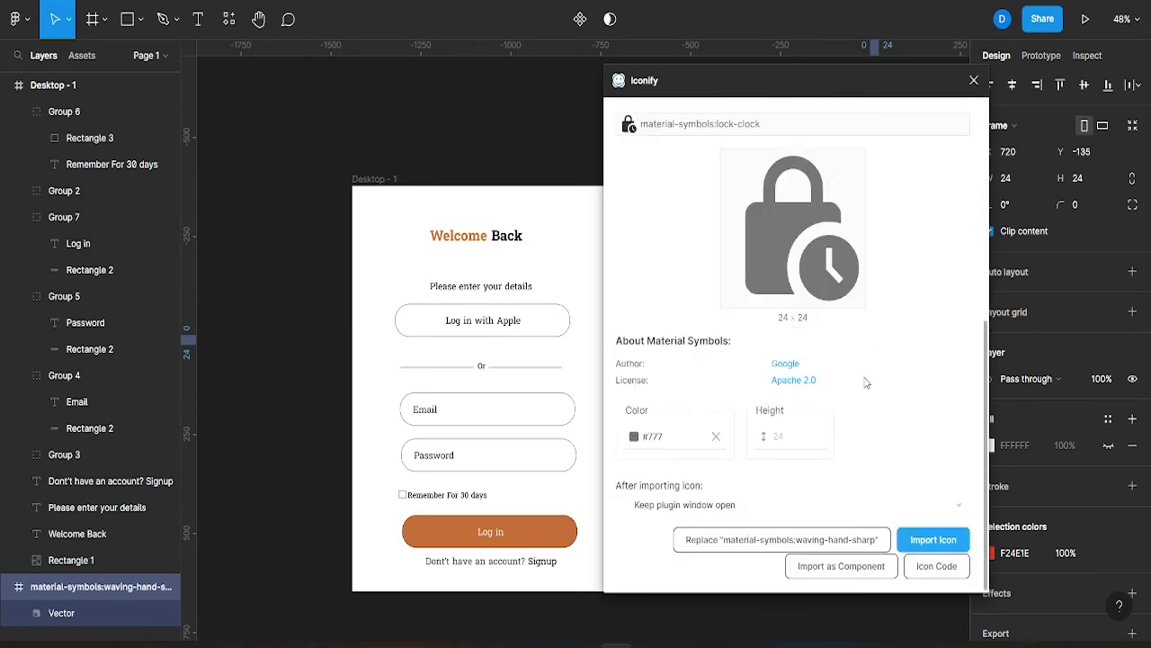
Search Iconify for 'eye' and import a grey eye icon
{"action": "left_click", "coordinate": [930, 468]}
{"action": "type", "text": "eye"}
{"action": "key", "text": "Return"}
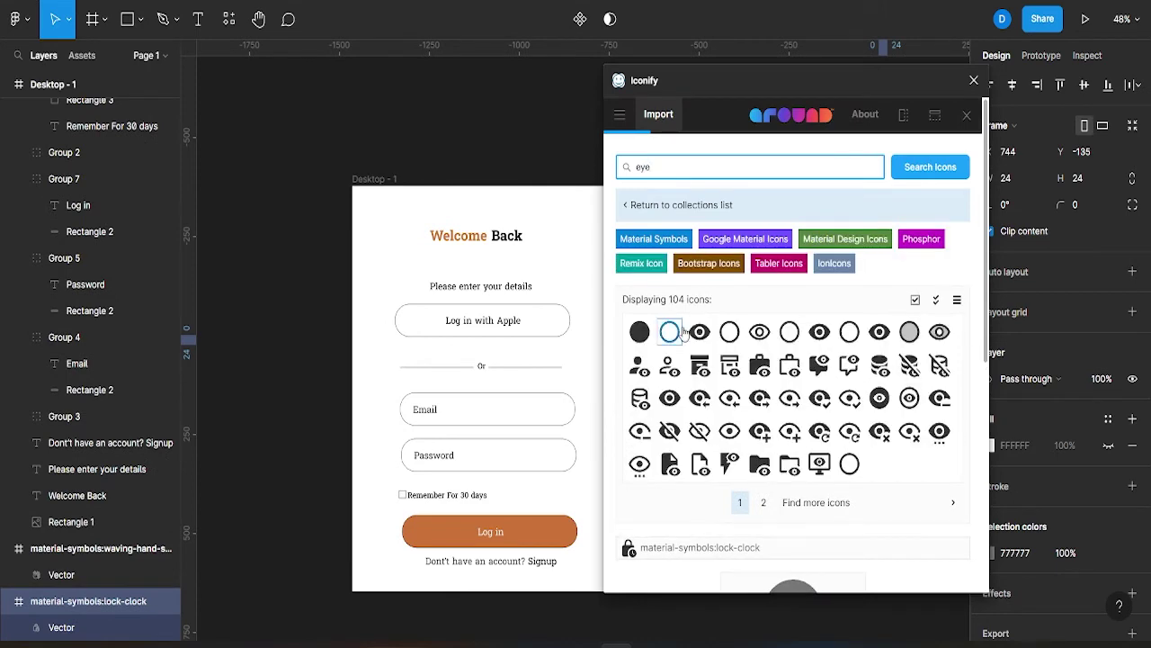
{"action": "left_click", "coordinate": [699, 332]}
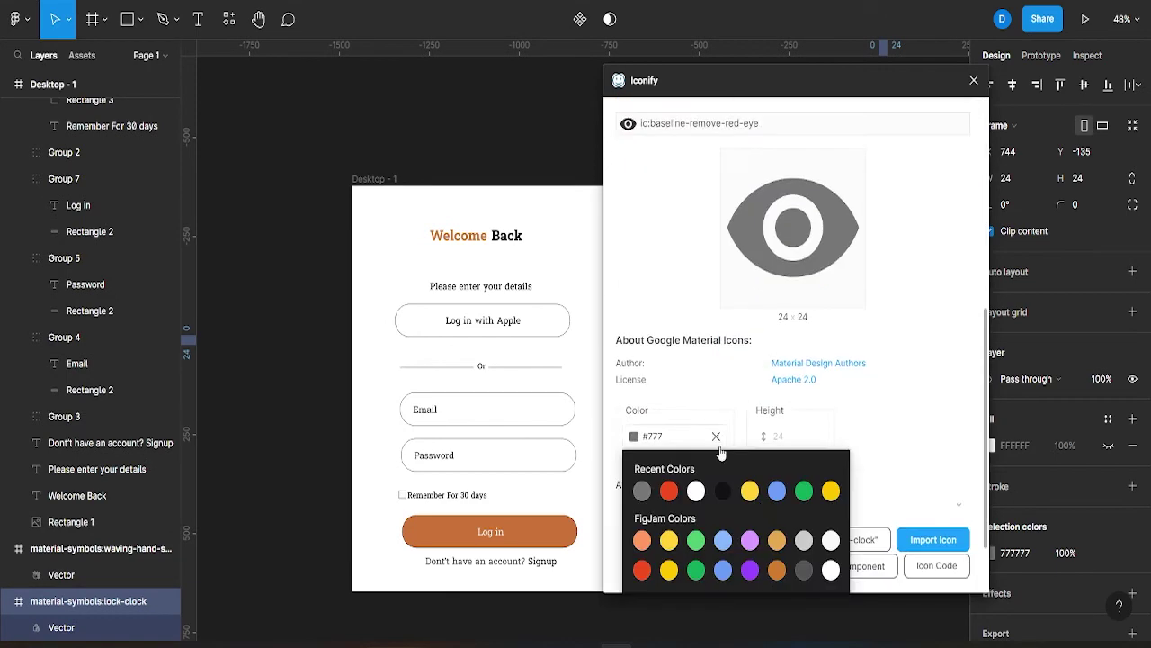
{"action": "left_click", "coordinate": [642, 491]}
{"action": "left_click", "coordinate": [933, 539]}
Place the eye in Password, the lock in Email, and the hand after Welcome Back
{"action": "left_click", "coordinate": [973, 80]}
{"action": "left_click_drag", "start_coordinate": [899, 344], "coordinate": [556, 455]}
{"action": "left_click_drag", "start_coordinate": [873, 340], "coordinate": [560, 413]}
{"action": "left_click_drag", "start_coordinate": [877, 344], "coordinate": [537, 232]}
Resize the waving hand icon to 40×40
{"action": "scroll", "coordinate": [544, 256], "scroll_direction": "up", "scroll_amount": 5}
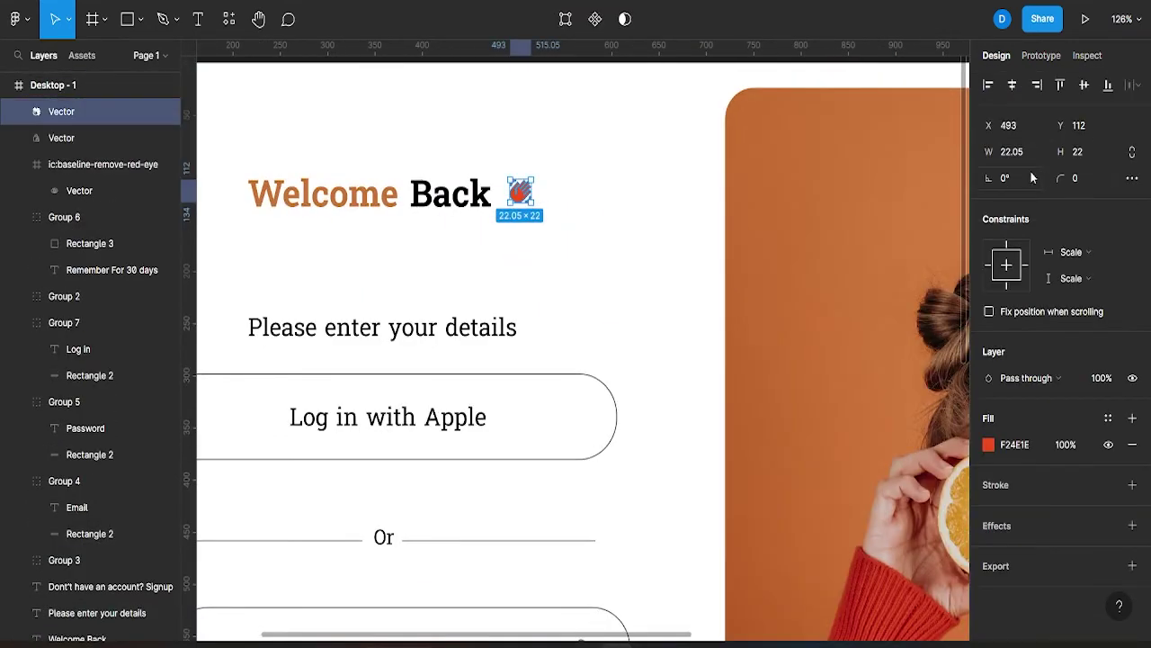
{"action": "key", "text": "Tab"}
{"action": "type", "text": "40"}
{"action": "key", "text": "Return"}
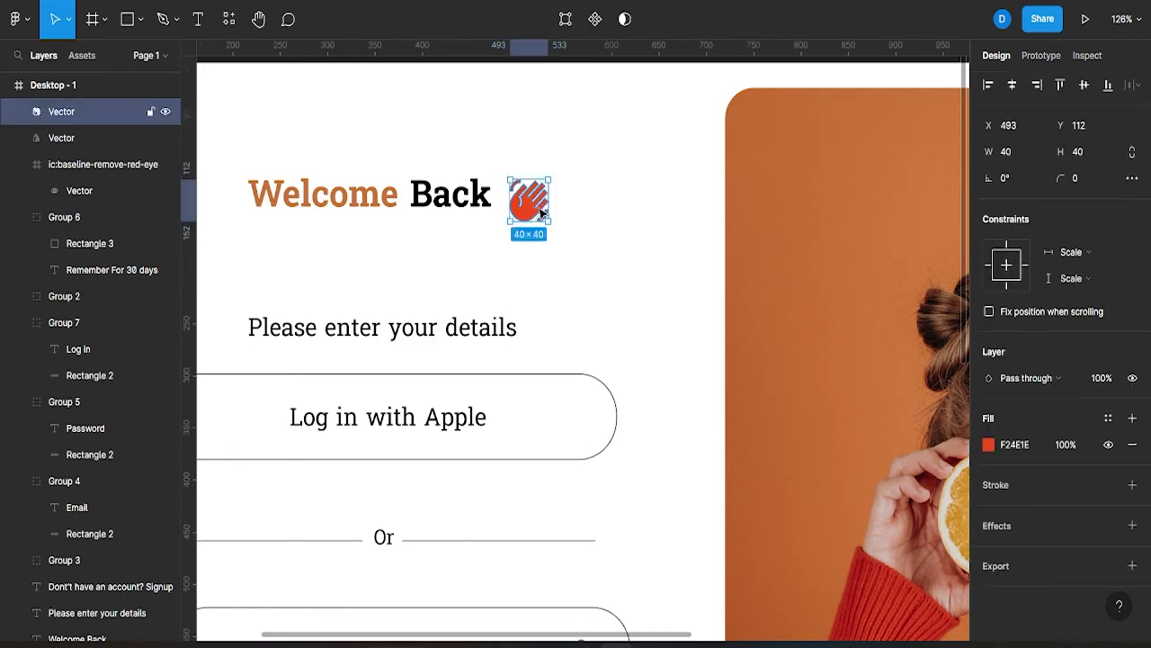
Recolour the waving hand icon red (C4361D)
{"action": "left_click", "coordinate": [594, 248]}
{"action": "scroll", "coordinate": [594, 248], "scroll_direction": "down", "scroll_amount": 5}
{"action": "left_click", "coordinate": [565, 223]}
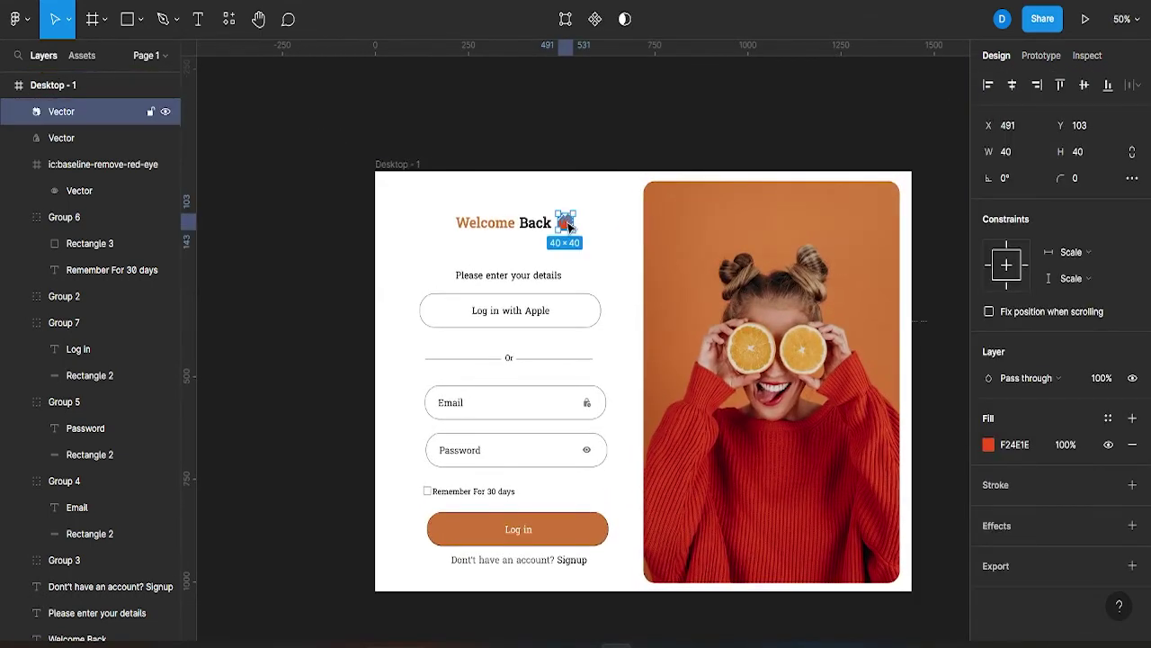
{"action": "left_click", "coordinate": [988, 445]}
{"action": "left_click", "coordinate": [882, 562]}
{"action": "key", "text": "Escape"}
{"action": "key", "text": "Escape"}
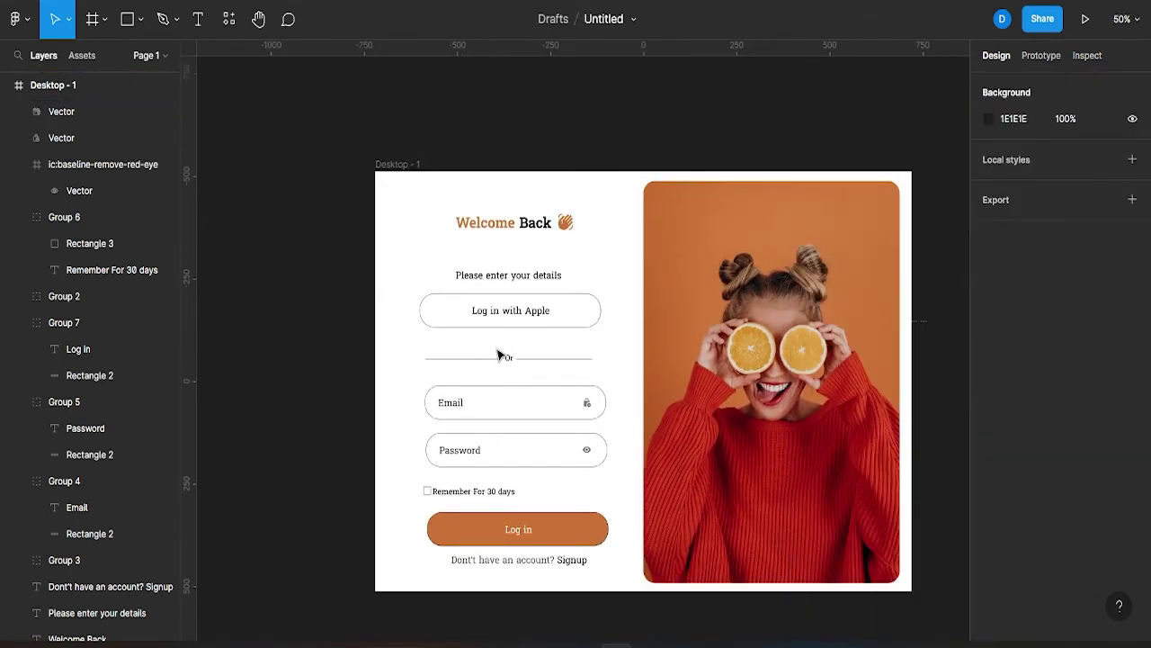
{"action": "scroll", "coordinate": [503, 354], "scroll_direction": "up", "scroll_amount": 1}
{"action": "scroll", "coordinate": [494, 333], "scroll_direction": "up", "scroll_amount": 1}
{"action": "scroll", "coordinate": [493, 322], "scroll_direction": "up", "scroll_amount": 1}
{"action": "left_click", "coordinate": [573, 159]}
{"action": "left_click", "coordinate": [990, 442]}
{"action": "left_click", "coordinate": [944, 268]}
Make the word Welcome in the heading red
{"action": "left_click", "coordinate": [447, 151]}
{"action": "left_click", "coordinate": [510, 155]}
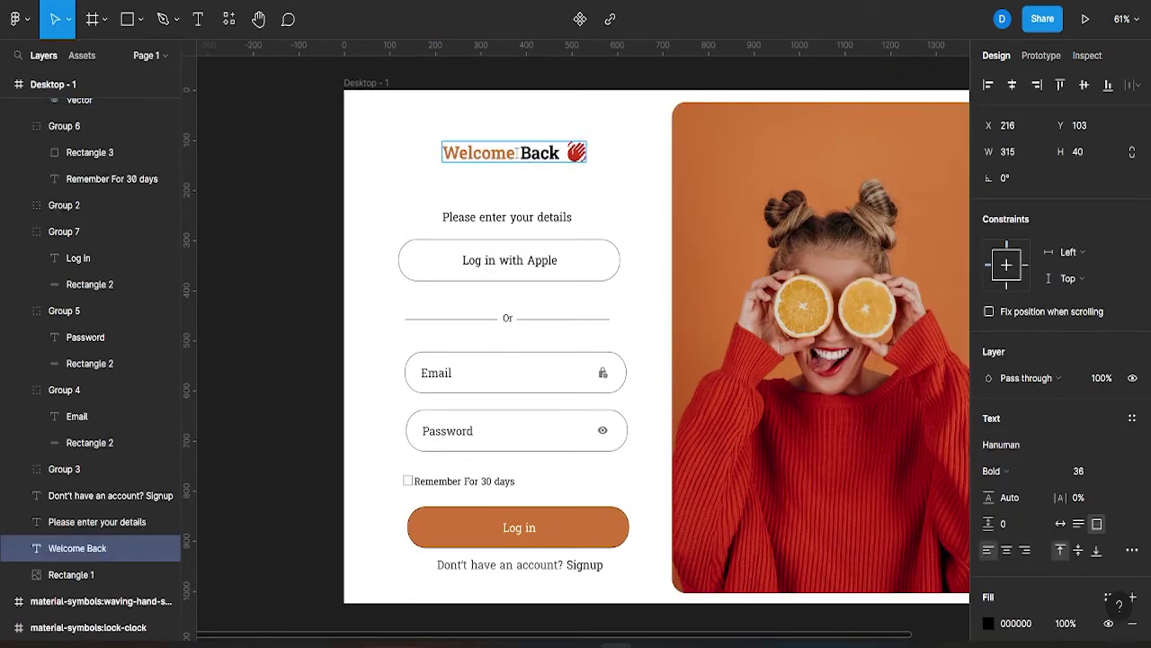
{"action": "left_click", "coordinate": [988, 623]}
{"action": "left_click", "coordinate": [930, 324]}
{"action": "key", "text": "Escape"}
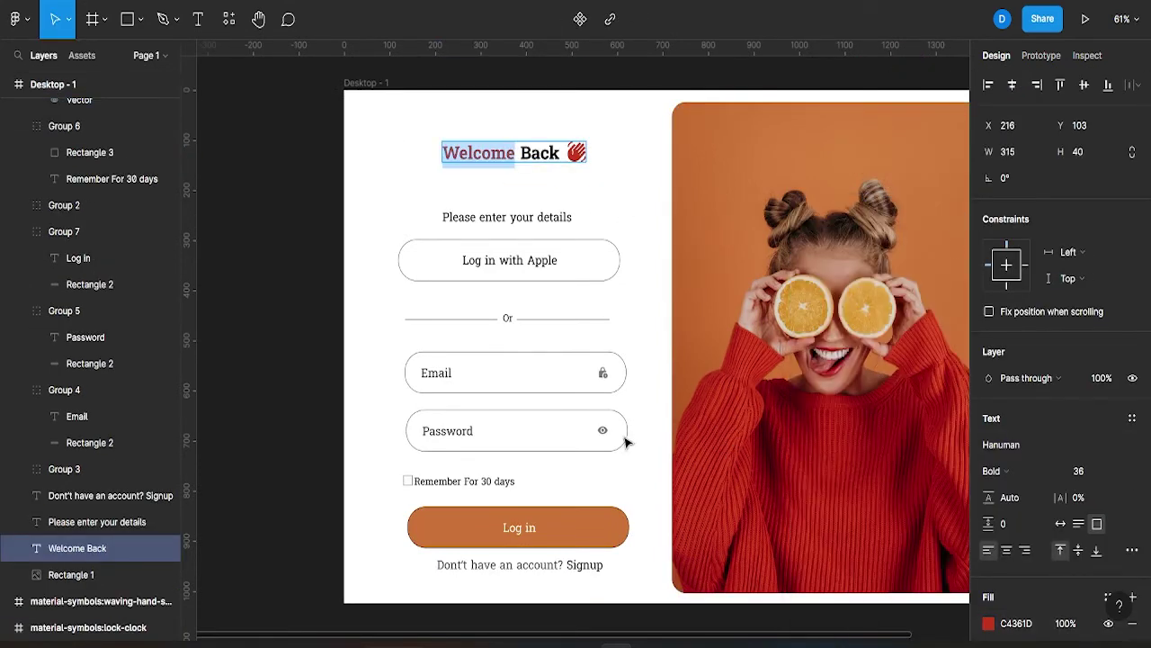
Change the Log in button's fill to red
{"action": "left_click", "coordinate": [447, 543]}
{"action": "double_click", "coordinate": [447, 544]}
{"action": "left_click", "coordinate": [990, 418]}
{"action": "left_click", "coordinate": [892, 567]}
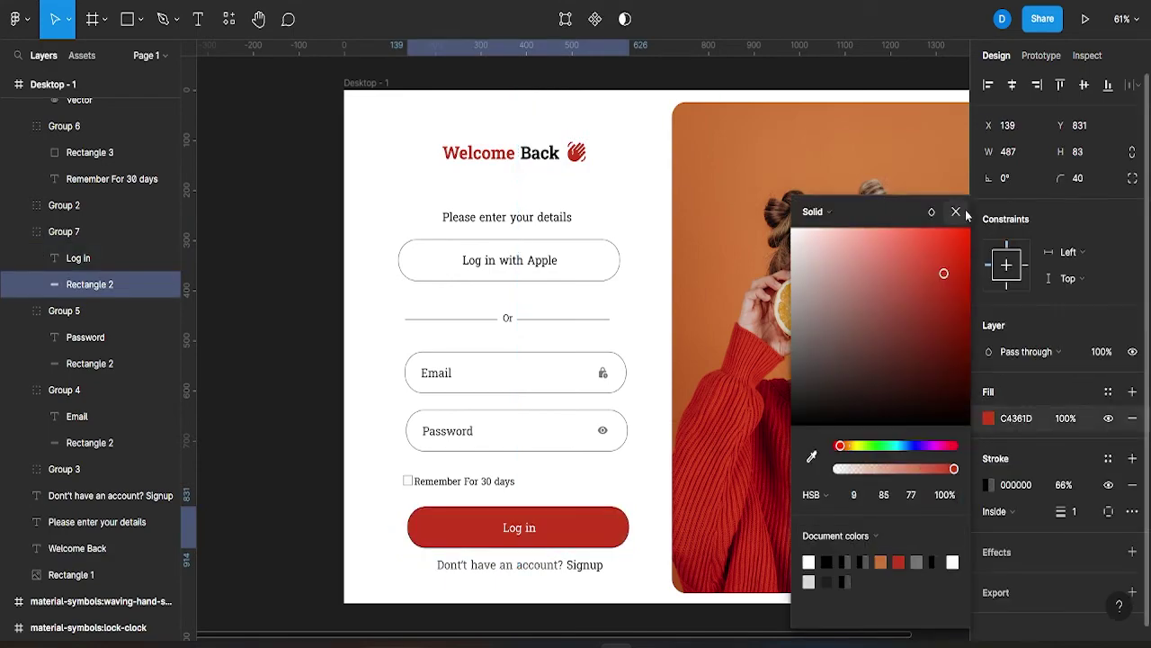
Zoom out to the whole login frame and inspect the Email and Password labels
{"action": "left_click", "coordinate": [957, 212]}
{"action": "left_click", "coordinate": [272, 281]}
{"action": "key", "text": "shift+1"}
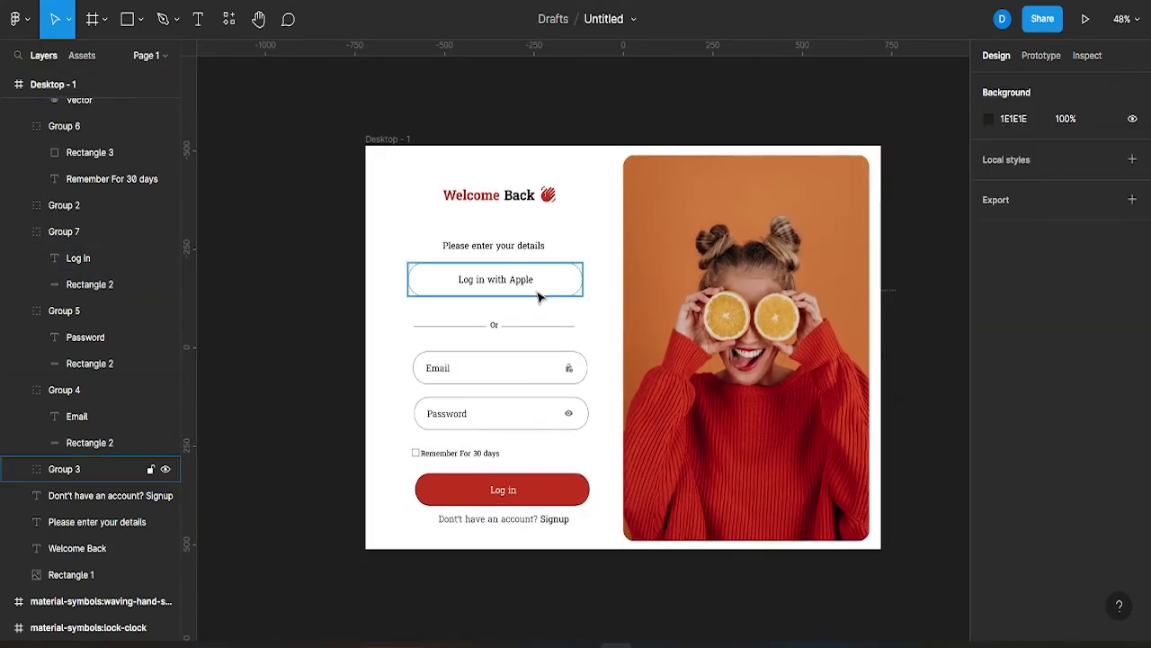
{"action": "scroll", "coordinate": [593, 429], "scroll_direction": "up", "scroll_amount": 5}
{"action": "scroll", "coordinate": [594, 432], "scroll_direction": "down", "scroll_amount": 5}
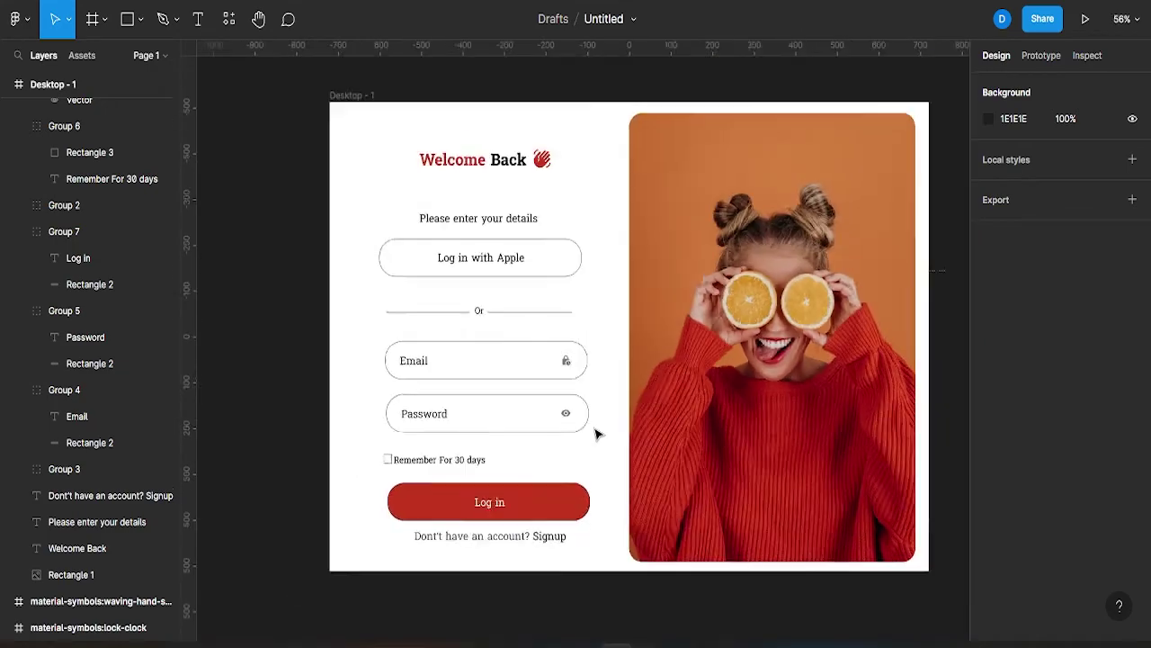
{"action": "double_click", "coordinate": [441, 415]}
{"action": "double_click", "coordinate": [436, 369]}
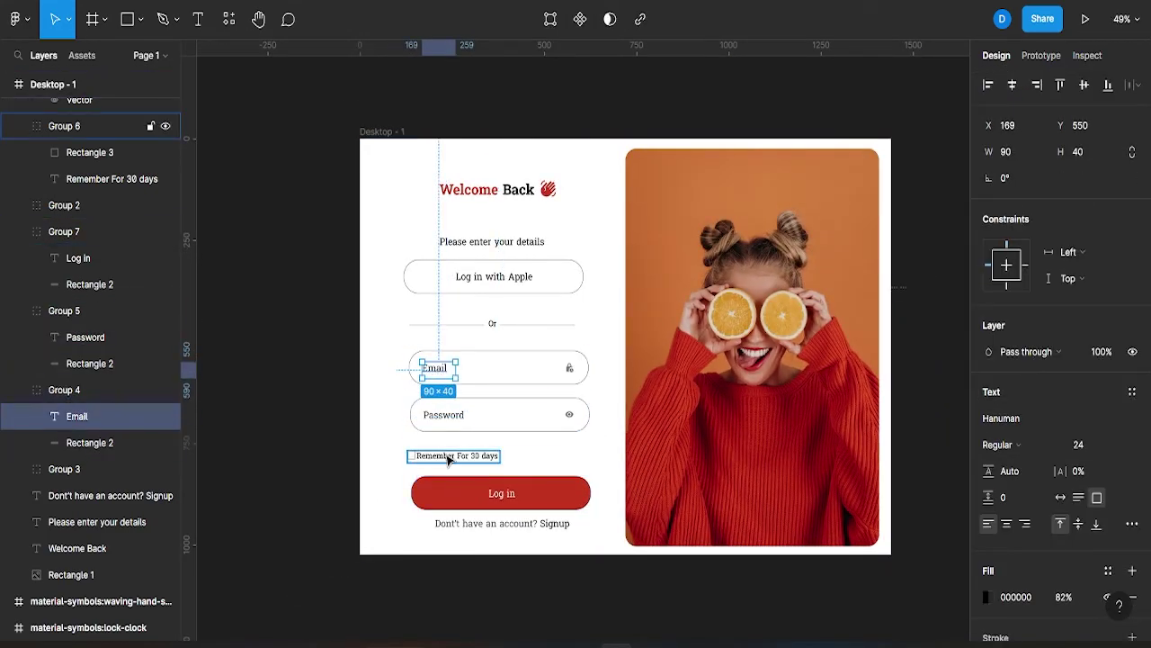
{"action": "left_click", "coordinate": [288, 429]}
Group the Email field and the Password field each with its icon
{"action": "left_click_drag", "start_coordinate": [539, 161], "coordinate": [489, 432]}
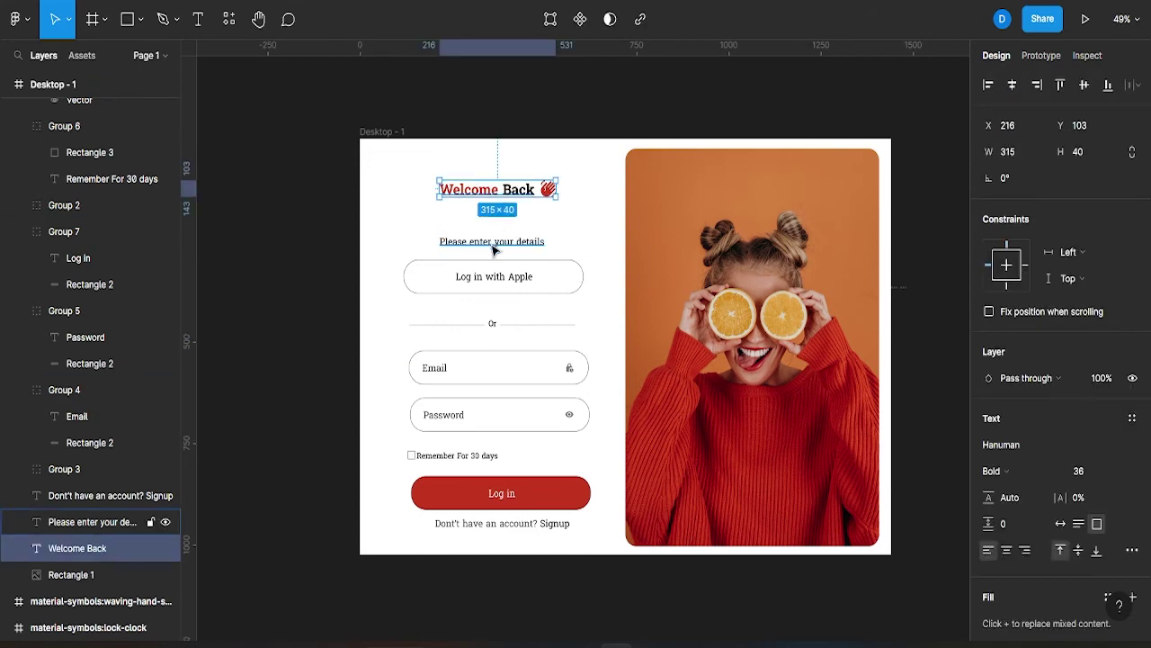
{"action": "key", "text": "ctrl+shift+a"}
{"action": "left_click", "coordinate": [437, 367]}
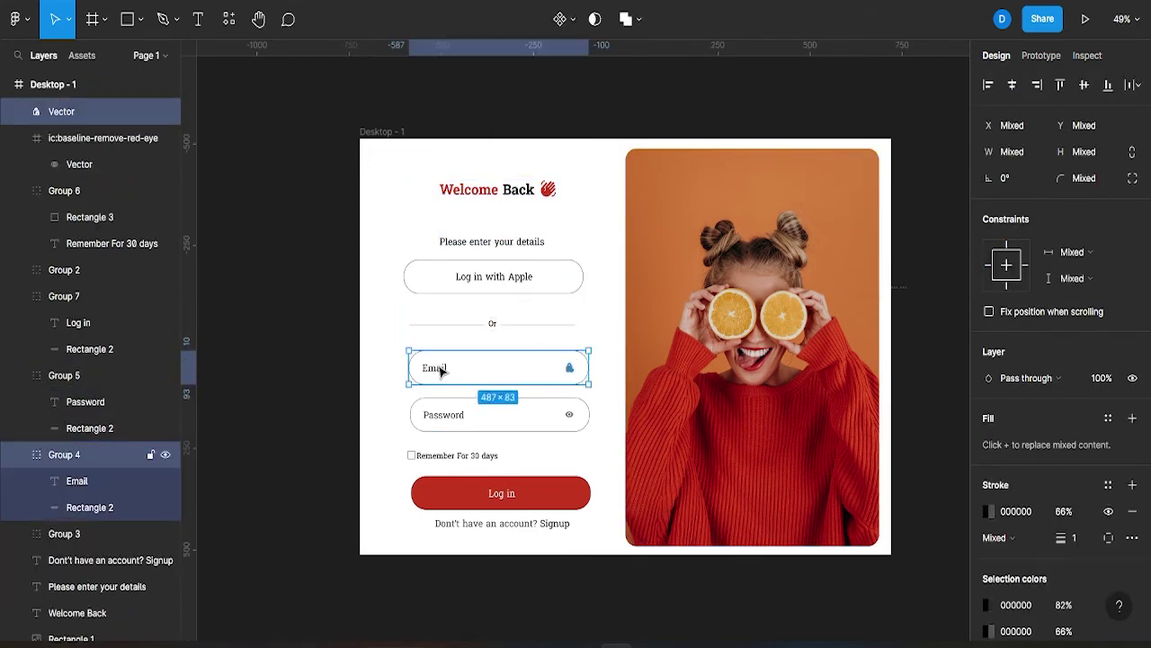
{"action": "key", "text": "ctrl+g"}
{"action": "left_click", "coordinate": [527, 424]}
{"action": "key", "text": "ctrl+g"}
Shift-select the heading and form elements and nudge them upward
{"action": "left_click", "coordinate": [486, 189]}
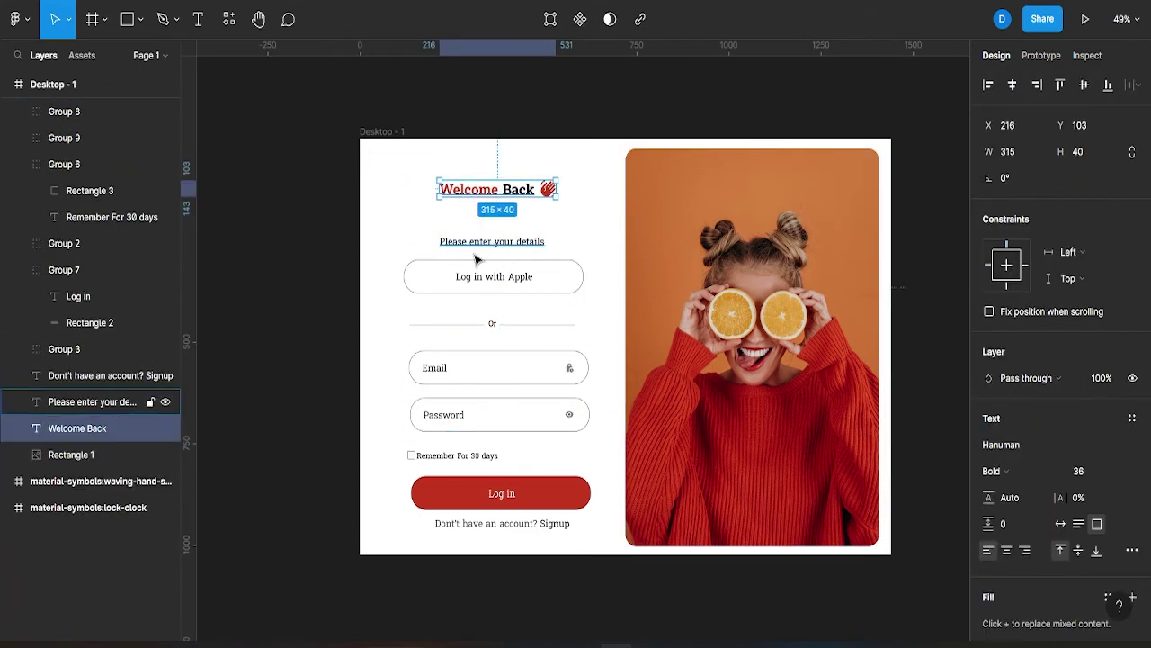
{"action": "left_click", "coordinate": [492, 242], "text": "shift"}
{"action": "left_click", "coordinate": [494, 276], "text": "shift"}
{"action": "left_click", "coordinate": [486, 367], "text": "shift"}
{"action": "left_click", "coordinate": [468, 415], "text": "shift"}
{"action": "left_click", "coordinate": [447, 460], "text": "shift"}
{"action": "left_click", "coordinate": [501, 493], "text": "shift"}
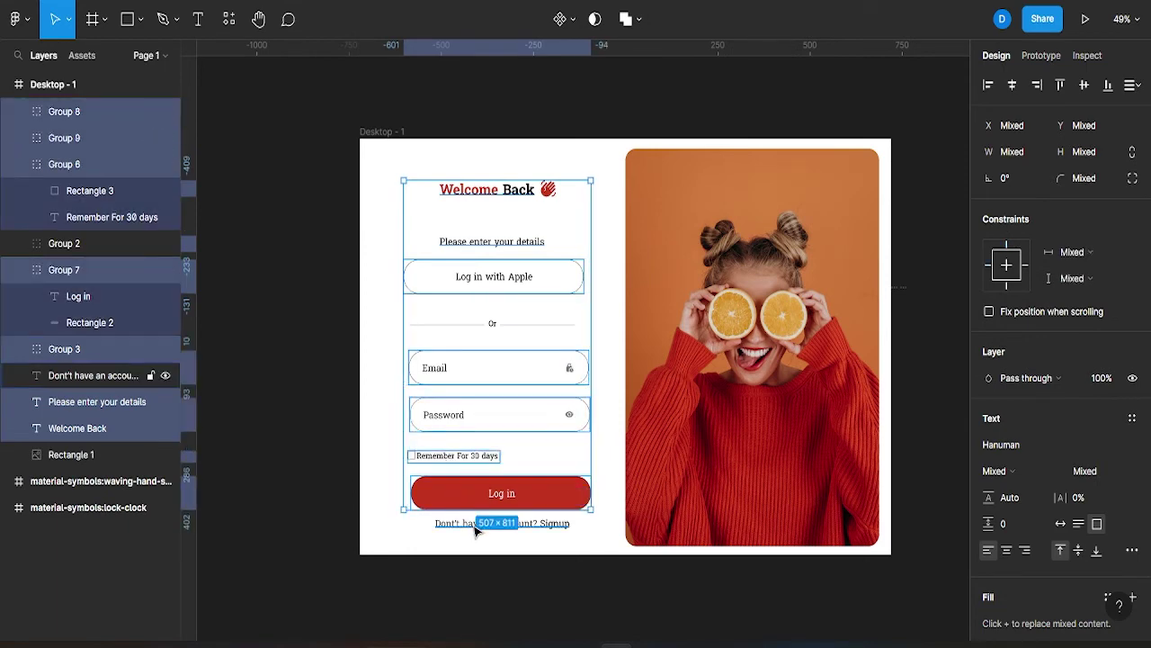
{"action": "left_click", "coordinate": [501, 523], "text": "shift"}
{"action": "key", "text": "shift+Up"}
{"action": "key", "text": "shift+Up"}
{"action": "key", "text": "Down"}
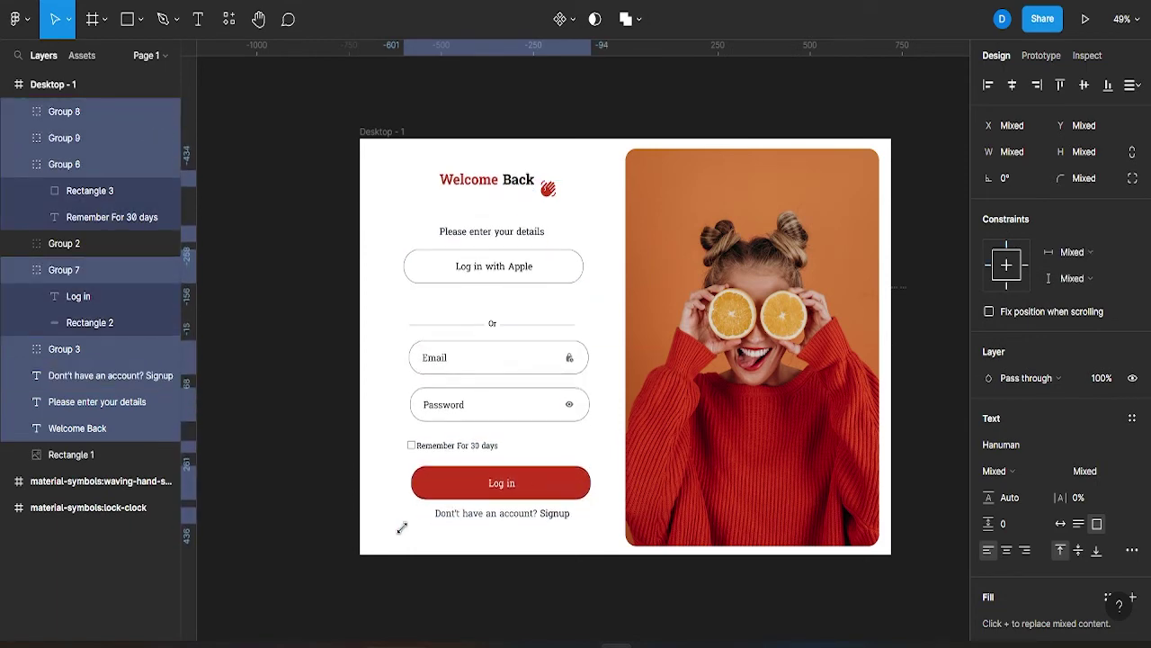
{"action": "key", "text": "Down"}
Move the Or divider up closer to the form
{"action": "left_click", "coordinate": [492, 323]}
{"action": "key", "text": "shift+Up"}
{"action": "key", "text": "Up"}
{"action": "key", "text": "Up"}
{"action": "key", "text": "Up"}
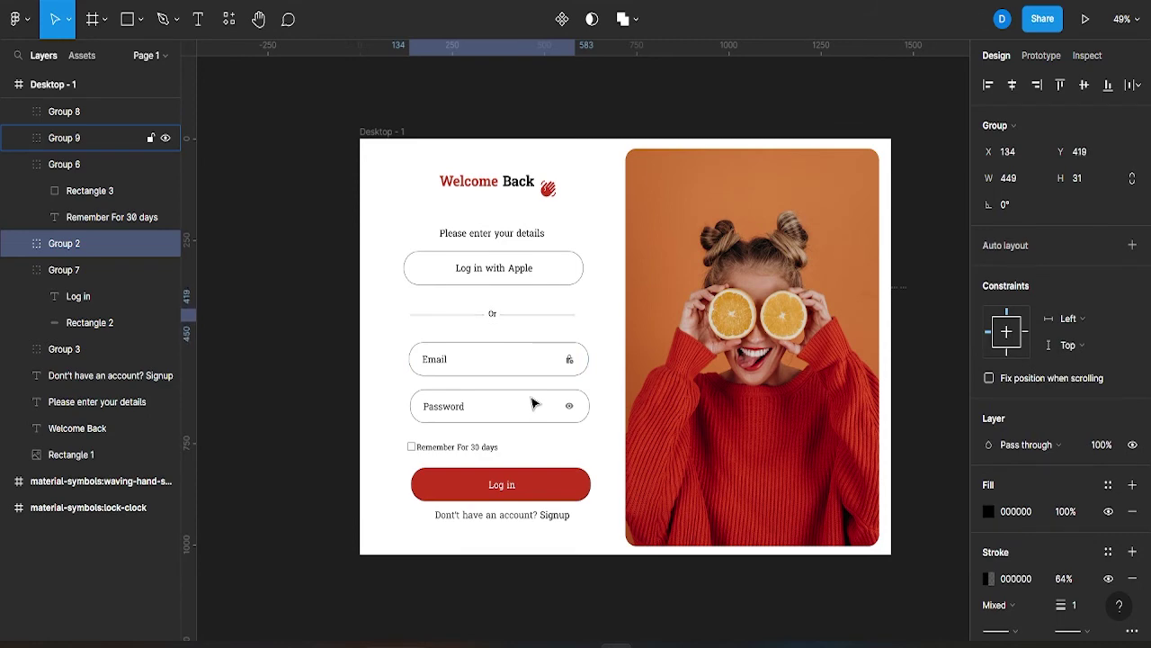
{"action": "left_click", "coordinate": [648, 378]}
{"action": "left_click", "coordinate": [317, 288]}
Add a drop shadow to the Log in button with X 10, Y 15
{"action": "left_click", "coordinate": [501, 484]}
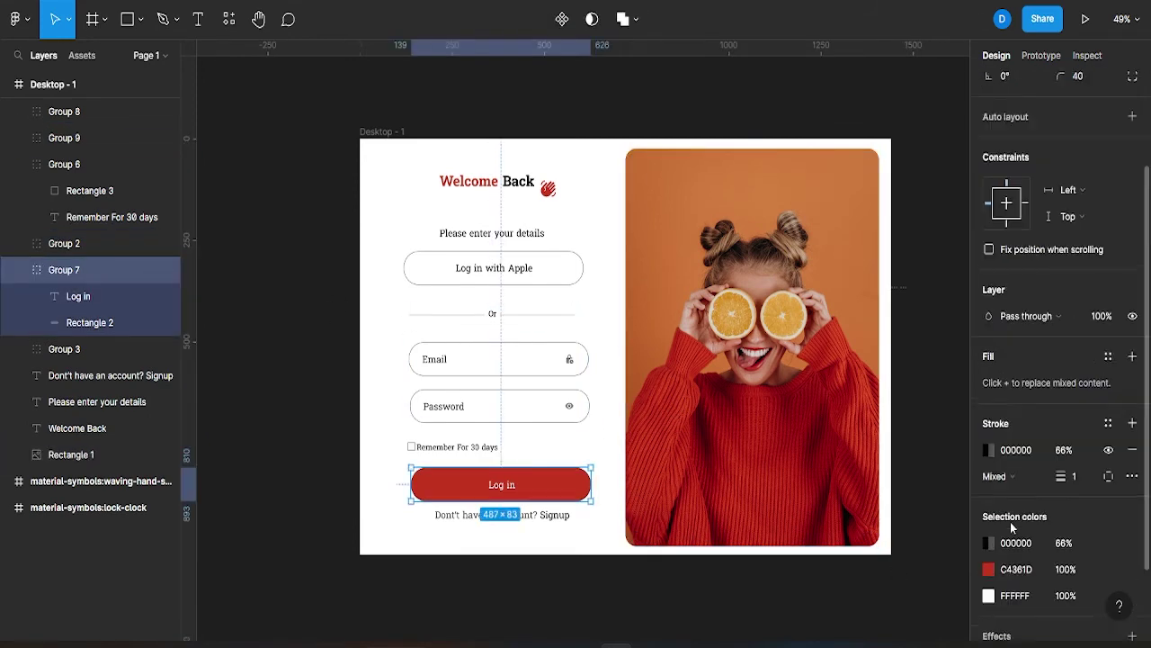
{"action": "scroll", "coordinate": [1011, 529], "scroll_direction": "down", "scroll_amount": 2}
{"action": "left_click", "coordinate": [1132, 538]}
{"action": "left_click", "coordinate": [989, 565]}
{"action": "type", "text": "10"}
{"action": "key", "text": "Tab"}
{"action": "type", "text": "15"}
{"action": "key", "text": "Tab"}
{"action": "left_click", "coordinate": [957, 478]}
{"action": "left_click", "coordinate": [938, 435]}
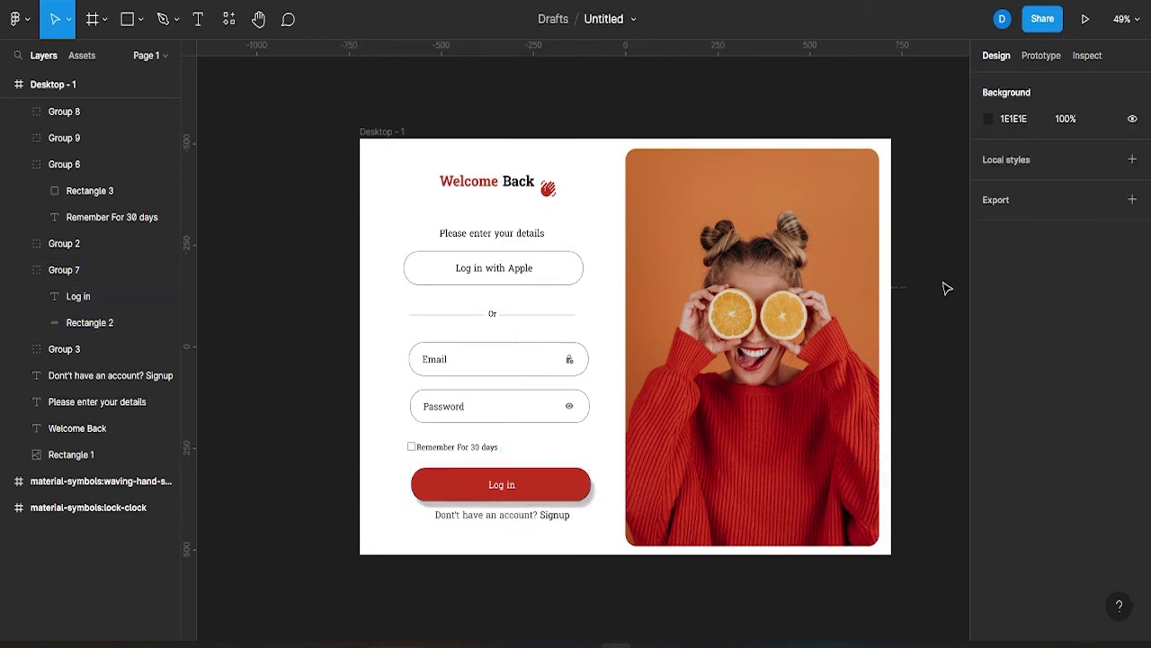
Apply a Beautiful Shadows soft shadow to the photo with the light on the right
{"action": "left_click", "coordinate": [810, 333]}
{"action": "right_click", "coordinate": [774, 423]}
{"action": "mouse_move", "coordinate": [801, 491]}
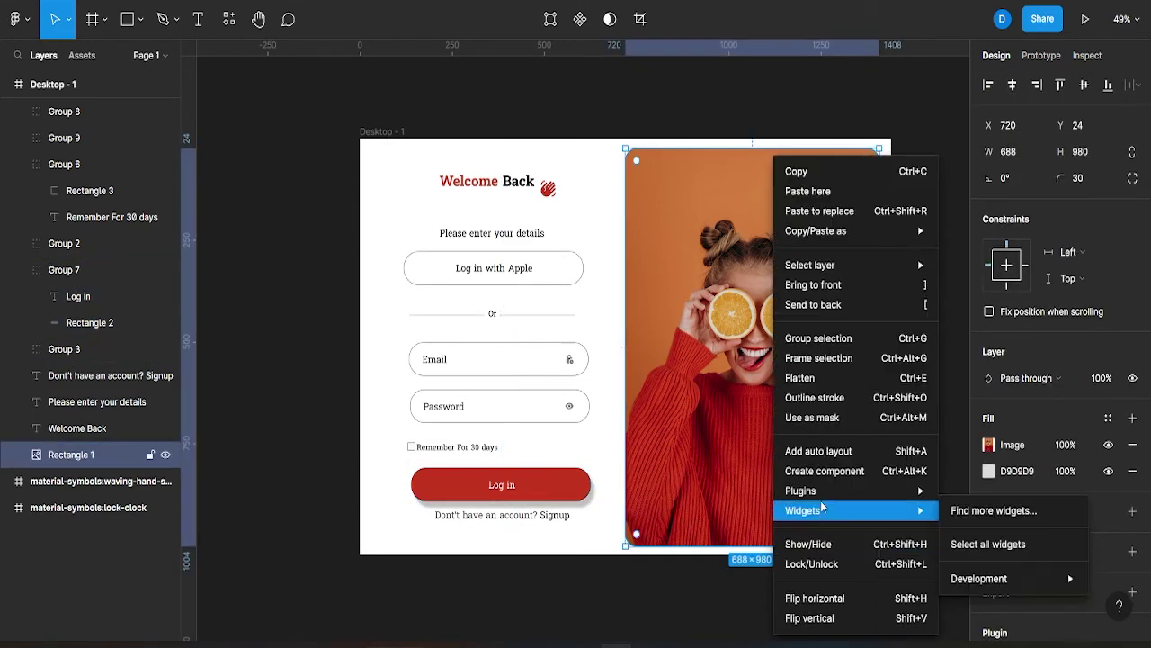
{"action": "left_click", "coordinate": [990, 248]}
{"action": "left_click_drag", "start_coordinate": [989, 298], "coordinate": [1021, 393]}
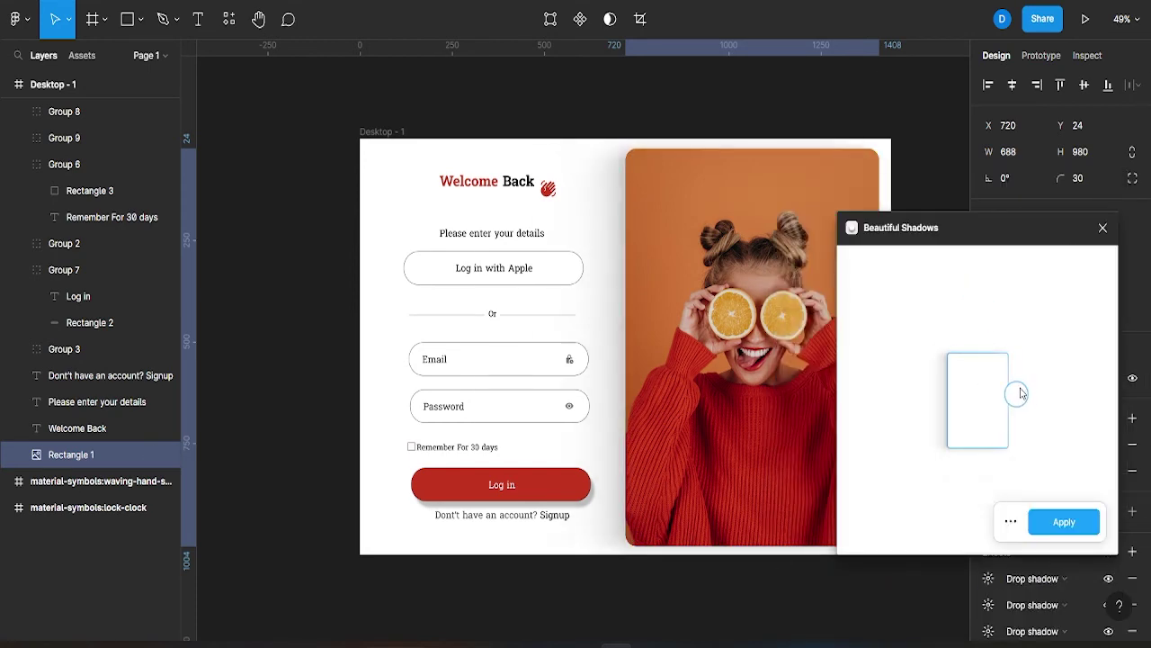
{"action": "left_click", "coordinate": [1059, 522]}
{"action": "left_click", "coordinate": [955, 436]}
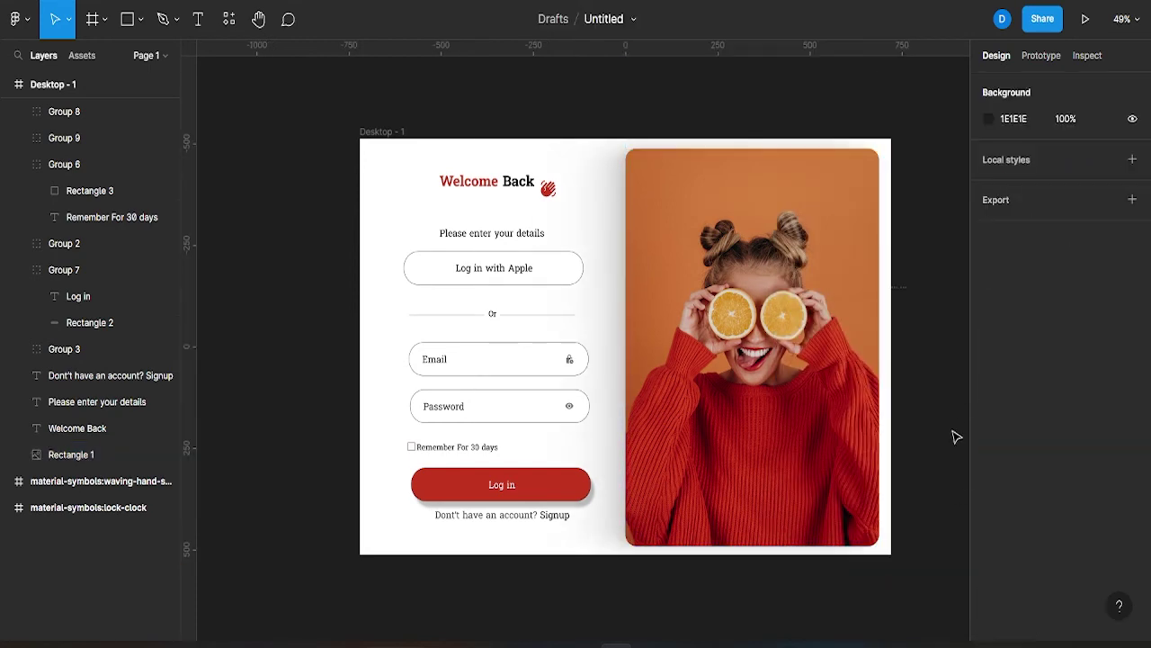
Add a subtle drop shadow to the Apple button, Email and Password fields
{"action": "left_click", "coordinate": [461, 278]}
{"action": "left_click", "coordinate": [467, 379], "text": "shift"}
{"action": "left_click", "coordinate": [482, 409], "text": "shift"}
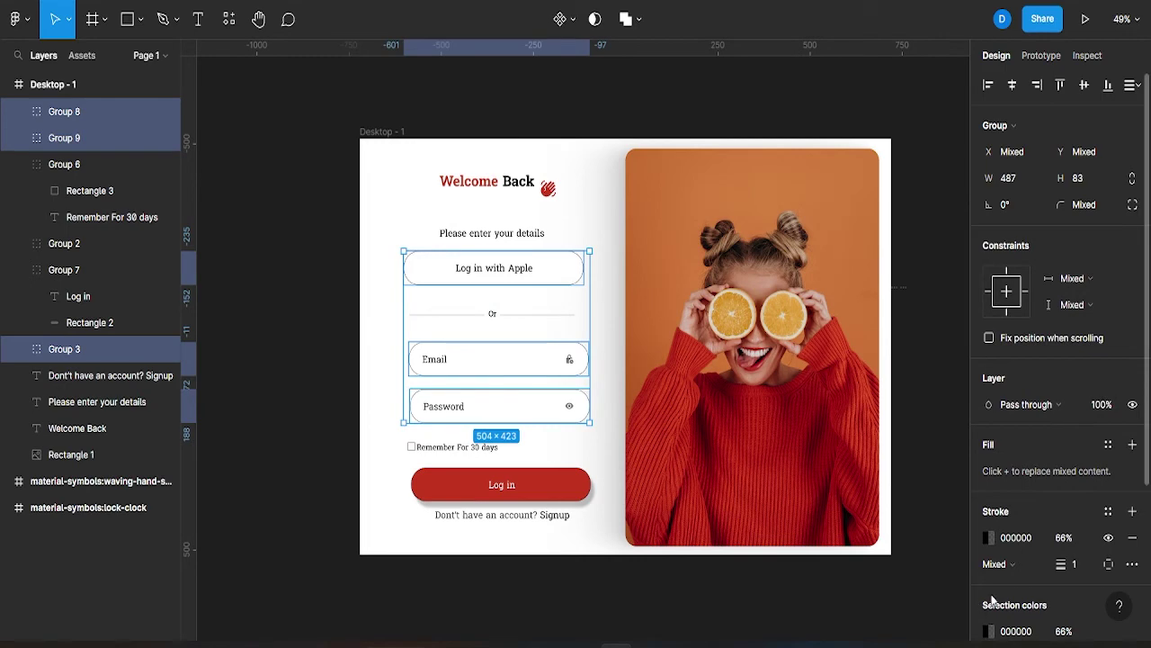
{"action": "scroll", "coordinate": [983, 605], "scroll_direction": "down", "scroll_amount": 5}
{"action": "left_click", "coordinate": [989, 564]}
{"action": "left_click_drag", "start_coordinate": [809, 540], "coordinate": [819, 529]}
{"action": "type", "text": "10"}
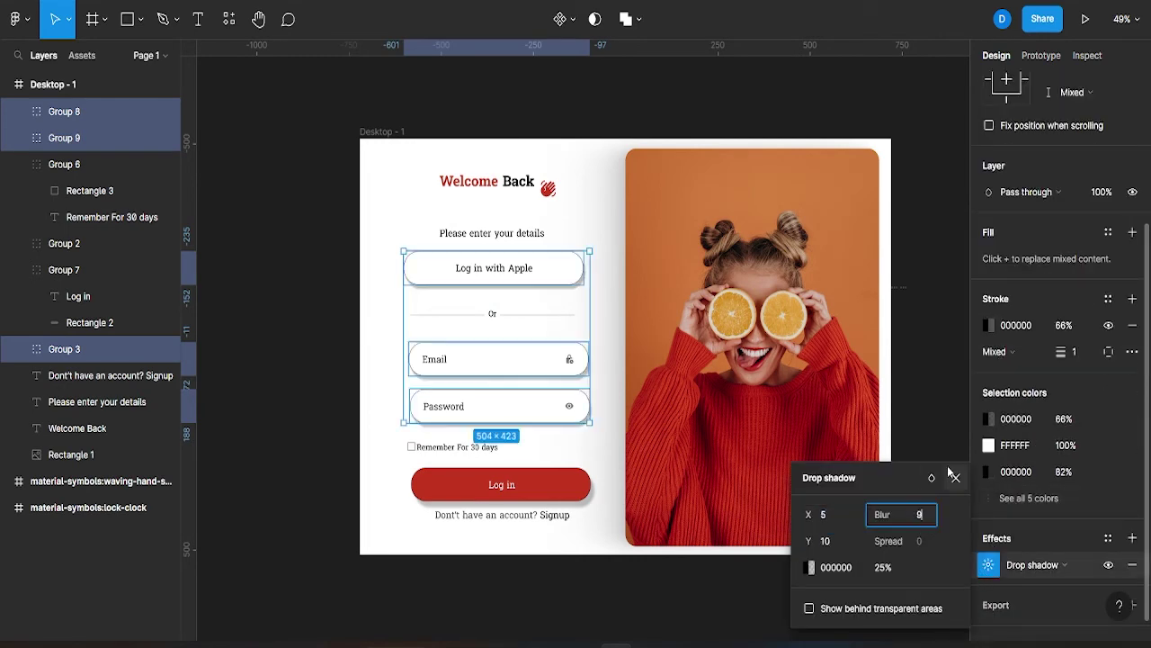
{"action": "left_click", "coordinate": [902, 551]}
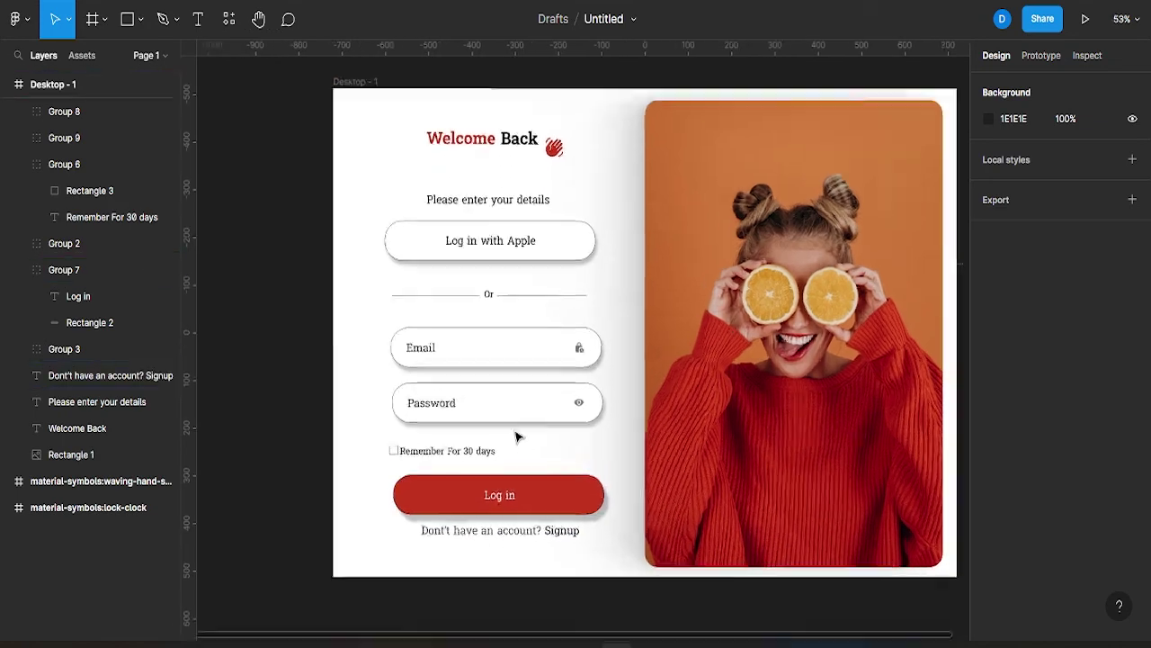
Select the whole Desktop-1 frame and group it
{"action": "left_click_drag", "start_coordinate": [263, 126], "coordinate": [590, 438]}
{"action": "key", "text": "ctrl+a"}
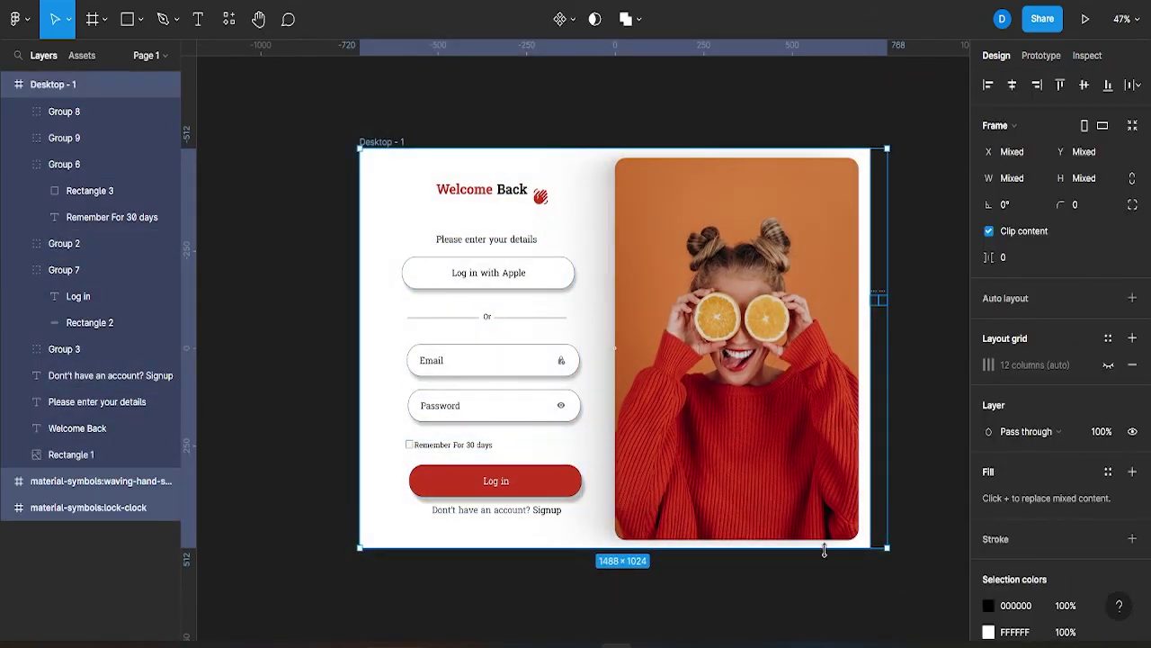
{"action": "key", "text": "ctrl+g"}
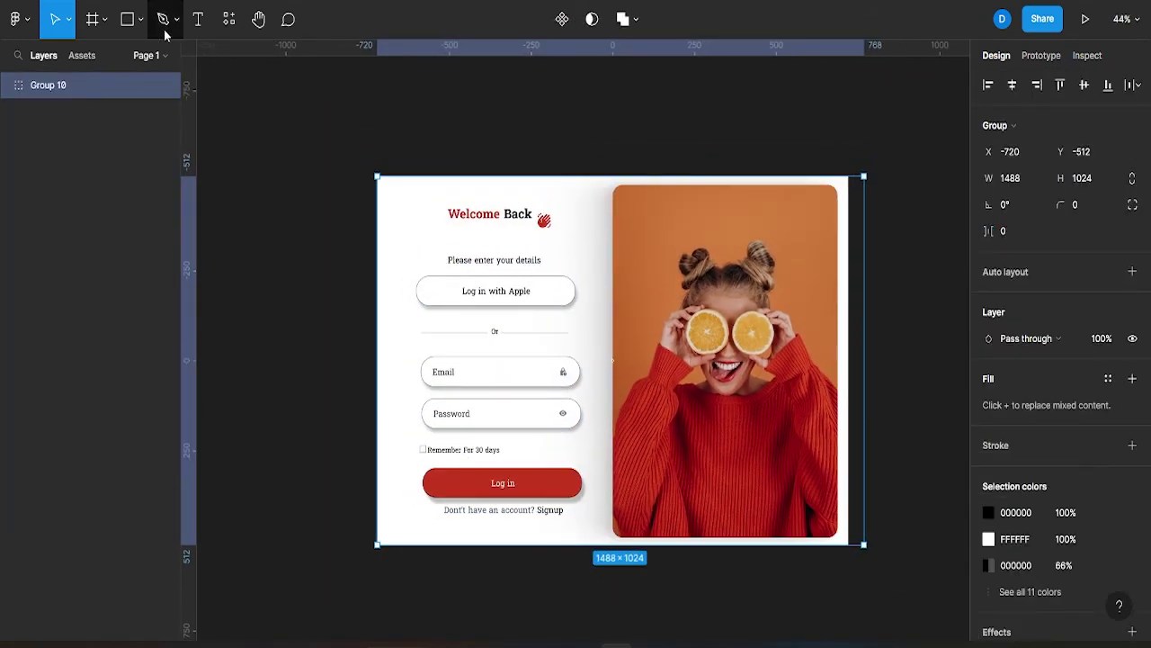
Add a vertical guide and left-align the Apple, Email, Password, Remember rows and Log in button
{"action": "left_click_drag", "start_coordinate": [192, 67], "coordinate": [415, 157]}
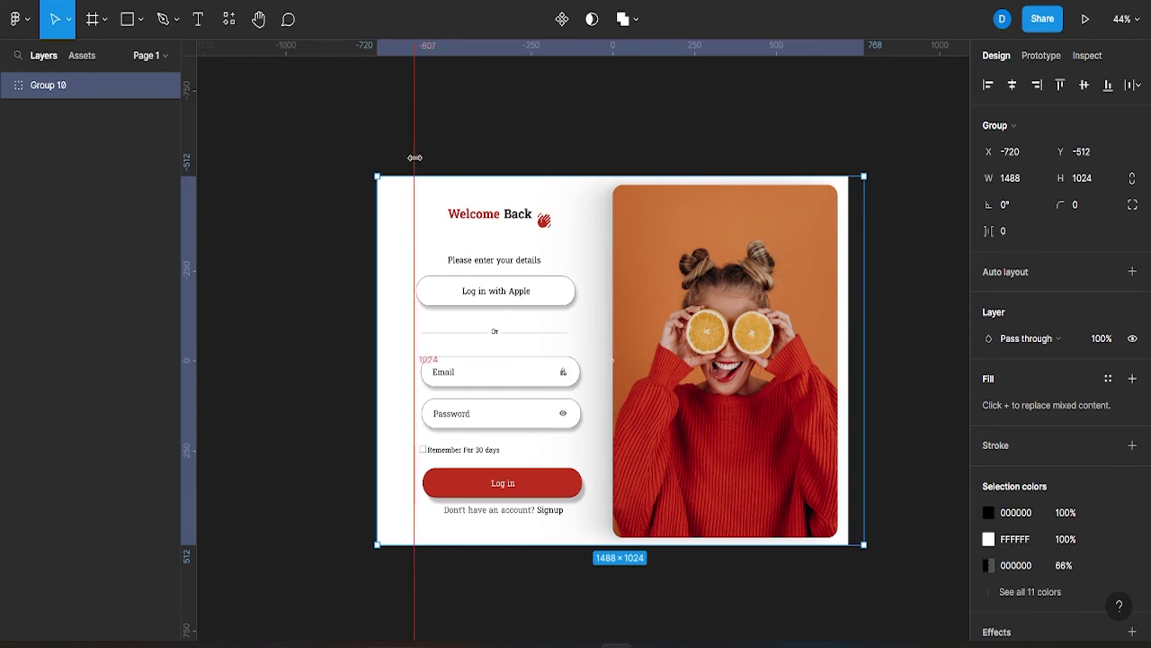
{"action": "left_click", "coordinate": [463, 377], "text": "ctrl"}
{"action": "left_click", "coordinate": [452, 452], "text": "ctrl+shift"}
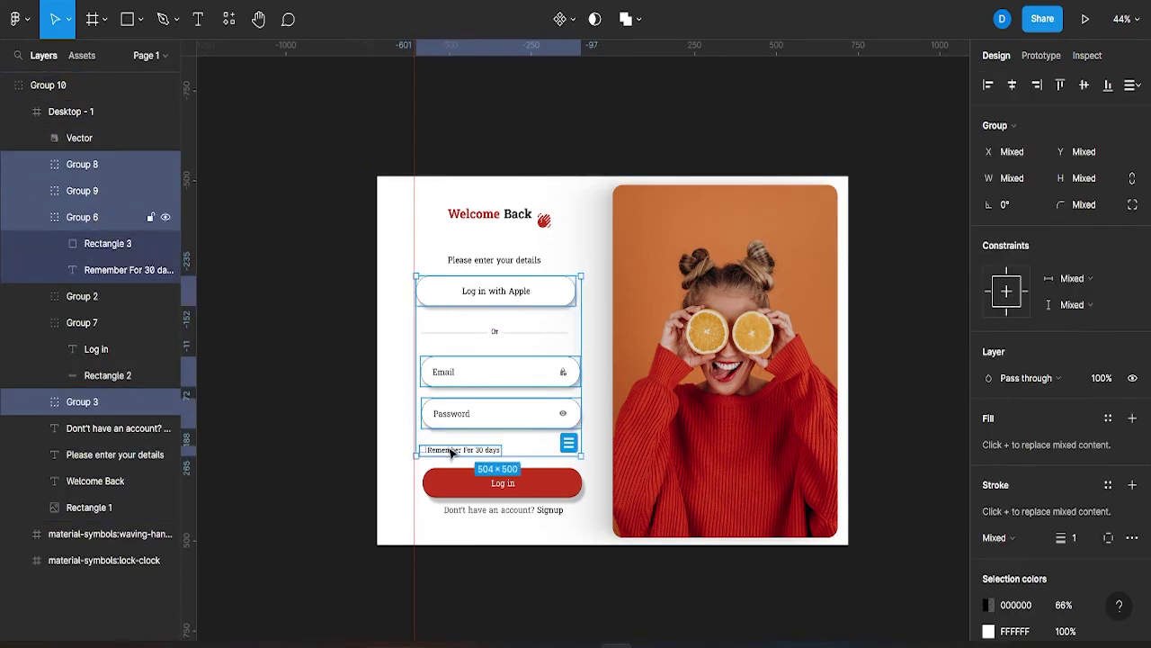
{"action": "left_click", "coordinate": [457, 478], "text": "shift"}
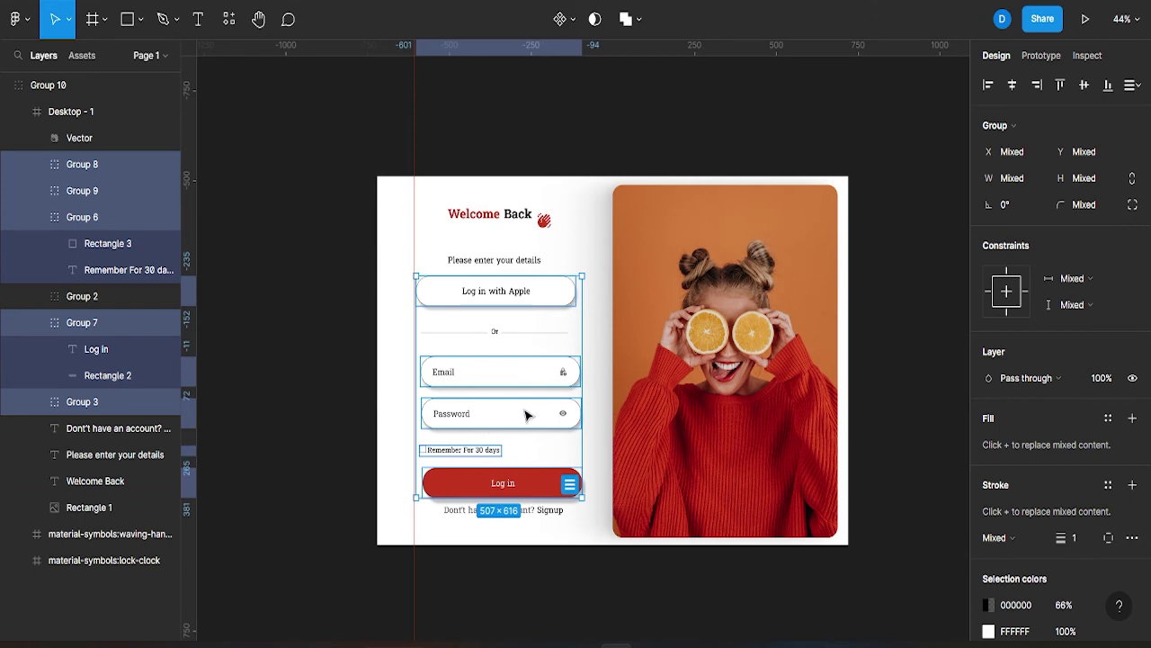
{"action": "left_click", "coordinate": [988, 85]}
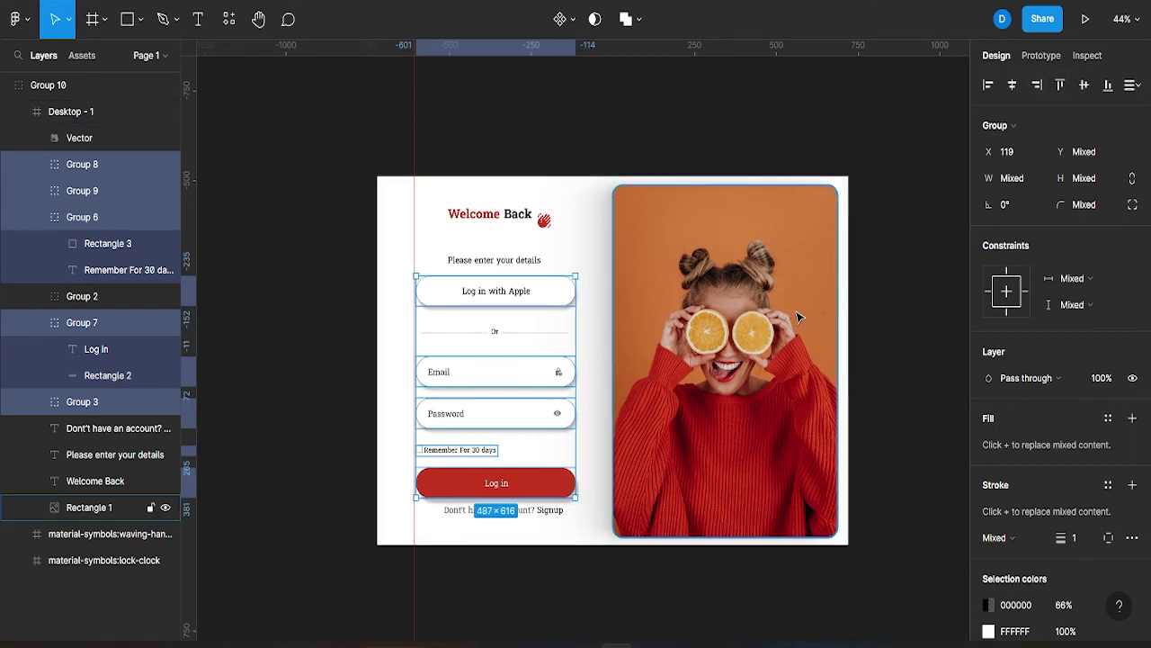
{"action": "left_click", "coordinate": [886, 355]}
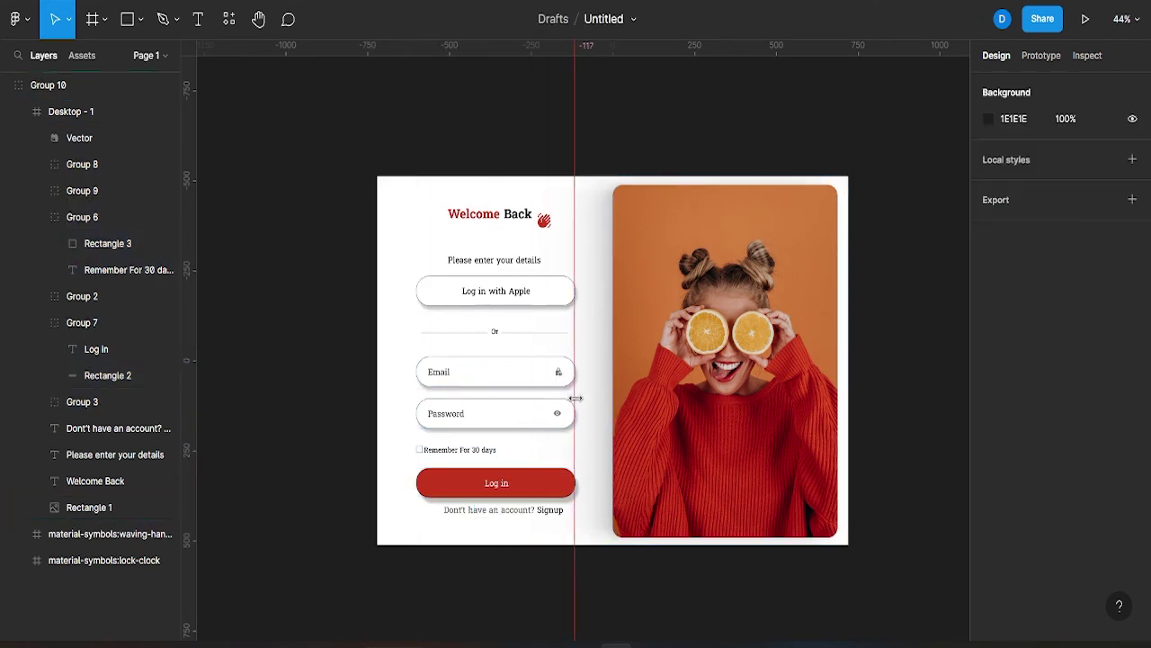
Select the entire login design and group it as Group 11
{"action": "scroll", "coordinate": [496, 480], "scroll_direction": "down", "scroll_amount": 1}
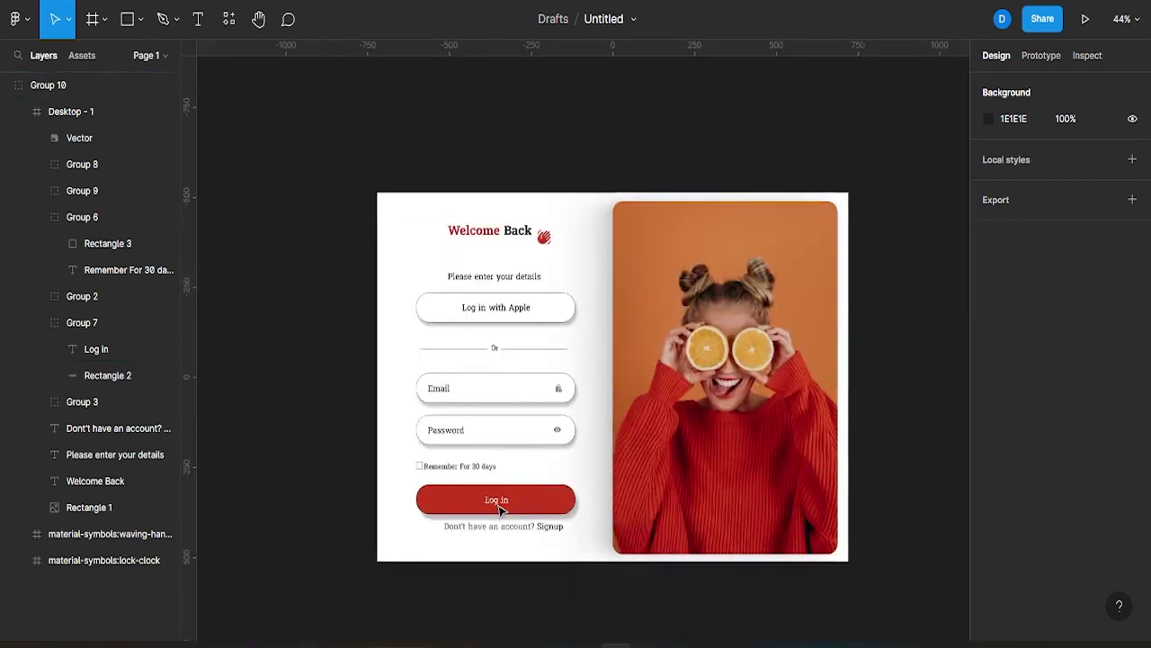
{"action": "left_click", "coordinate": [400, 538]}
{"action": "scroll", "coordinate": [357, 231], "scroll_direction": "down", "scroll_amount": 1}
{"action": "left_click_drag", "start_coordinate": [357, 231], "coordinate": [917, 567]}
{"action": "key", "text": "ctrl+g"}
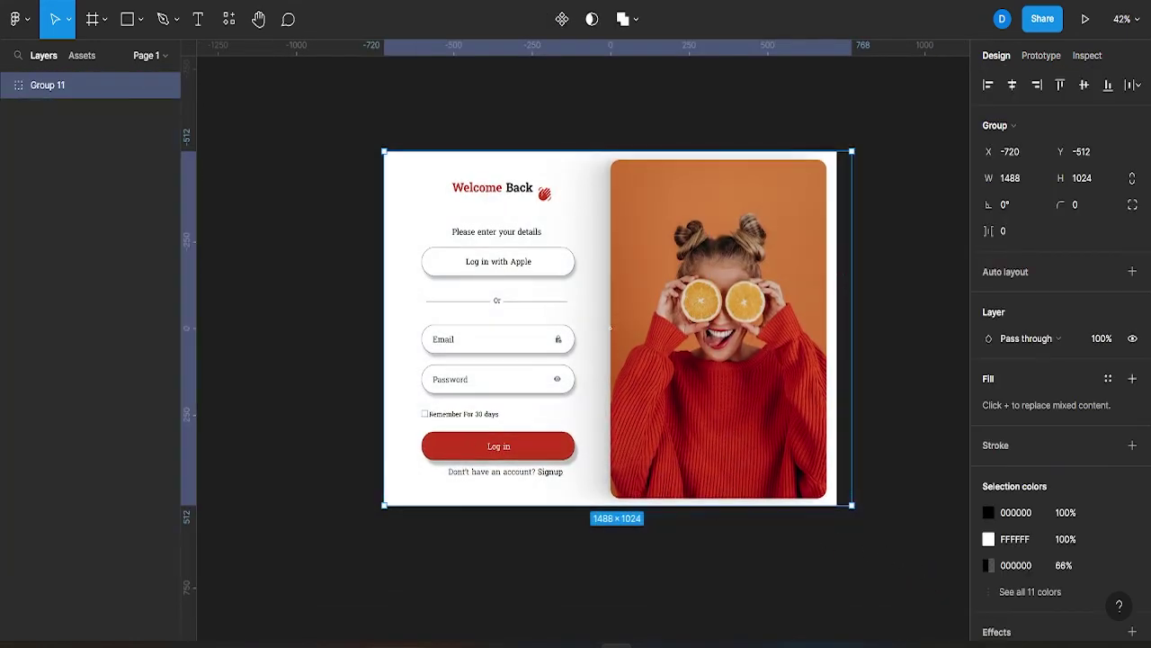
Draw a background rectangle below the design and size it to 1400
{"action": "key", "text": "r"}
{"action": "scroll", "coordinate": [236, 177], "scroll_direction": "down", "scroll_amount": 3}
{"action": "left_click_drag", "start_coordinate": [255, 384], "coordinate": [502, 545]}
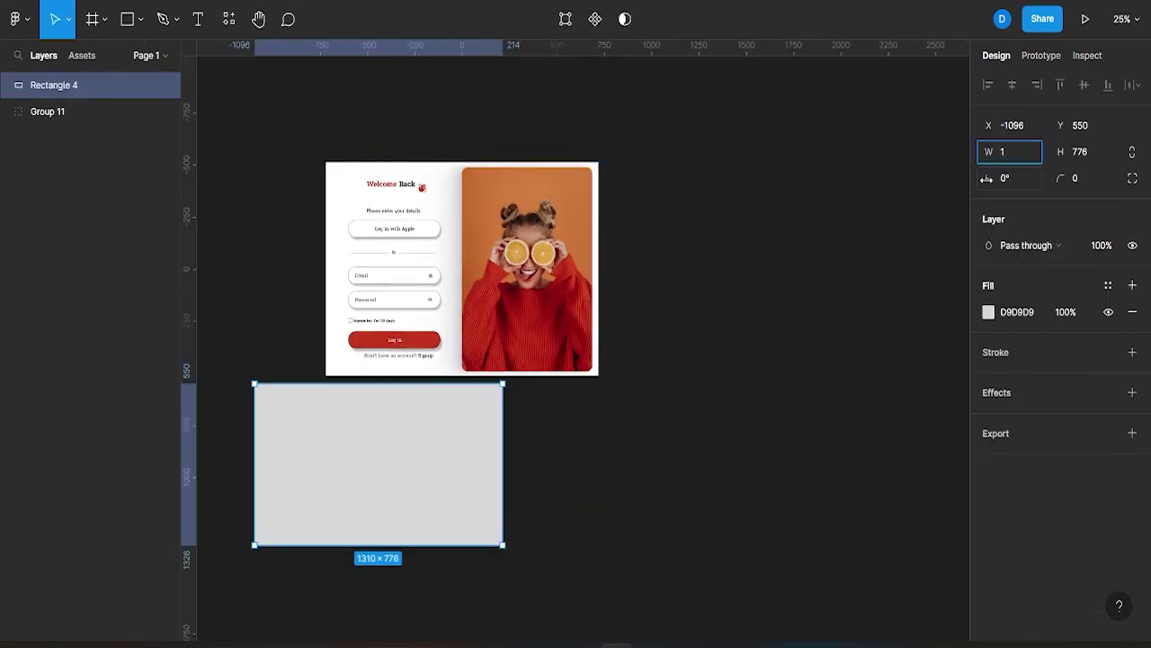
{"action": "left_click", "coordinate": [1080, 151]}
{"action": "type", "text": "1400"}
Move the login card over the rectangle and bring it to the front
{"action": "left_click", "coordinate": [783, 381]}
{"action": "right_click", "coordinate": [541, 247]}
{"action": "mouse_move", "coordinate": [478, 265]}
{"action": "left_mouse_down"}
{"action": "mouse_move", "coordinate": [541, 248]}
{"action": "mouse_move", "coordinate": [457, 416]}
{"action": "mouse_move", "coordinate": [530, 397]}
{"action": "left_mouse_up"}
{"action": "left_click", "coordinate": [586, 248]}
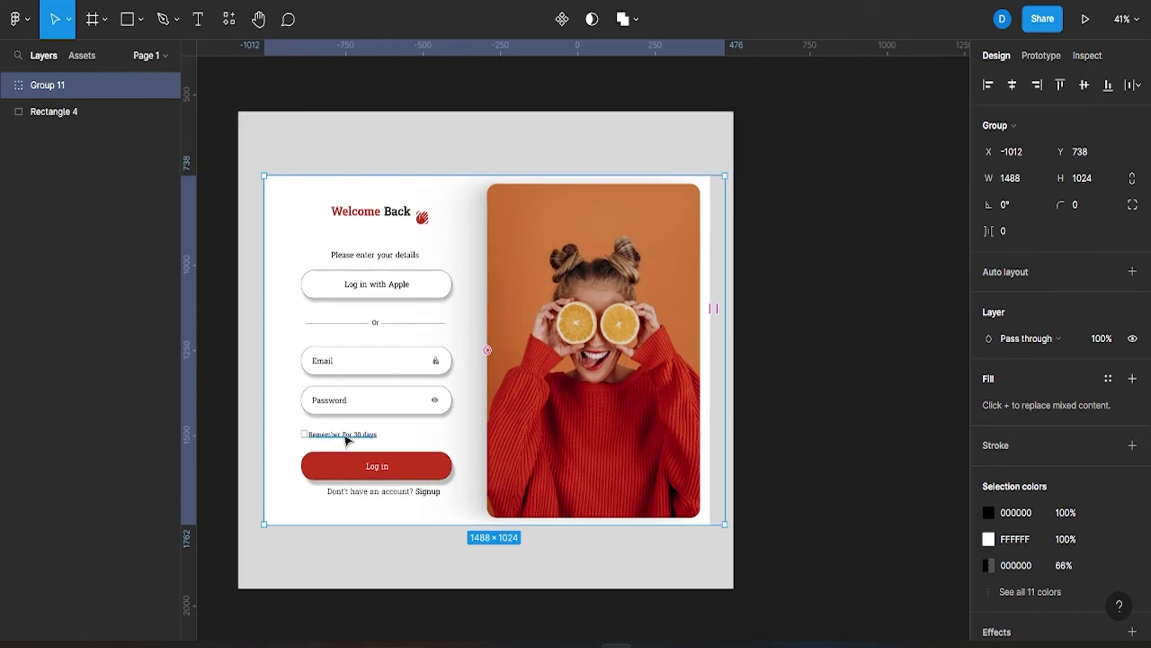
Change the background rectangle's fill to red C4361D
{"action": "left_click", "coordinate": [317, 438], "text": "ctrl"}
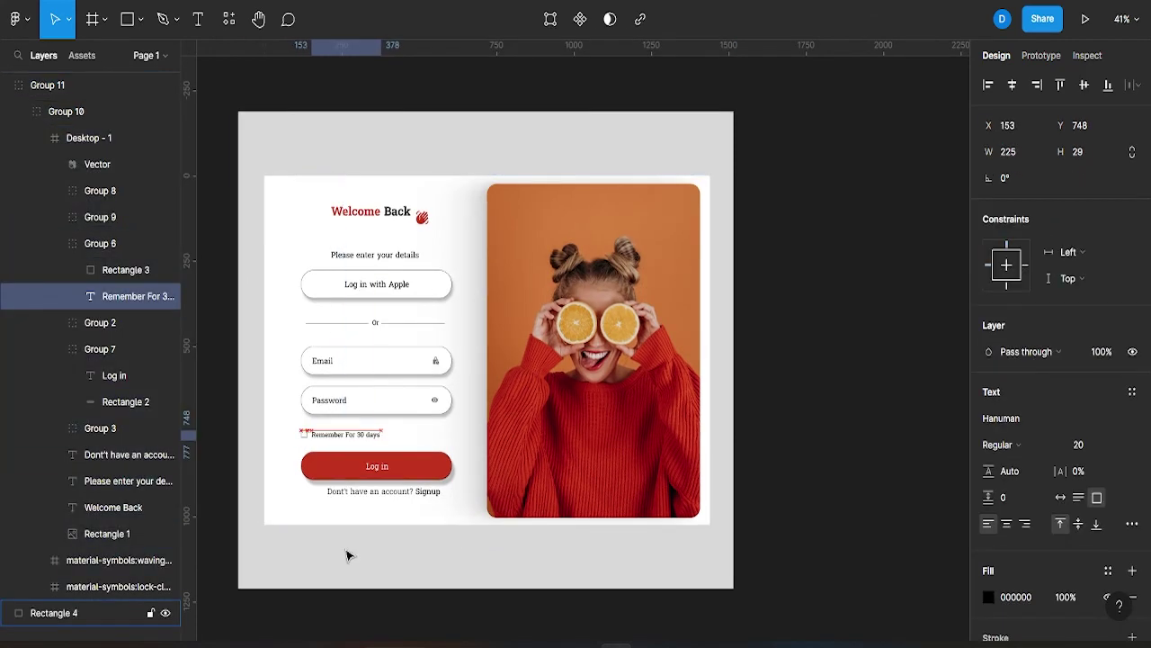
{"action": "left_click", "coordinate": [738, 392]}
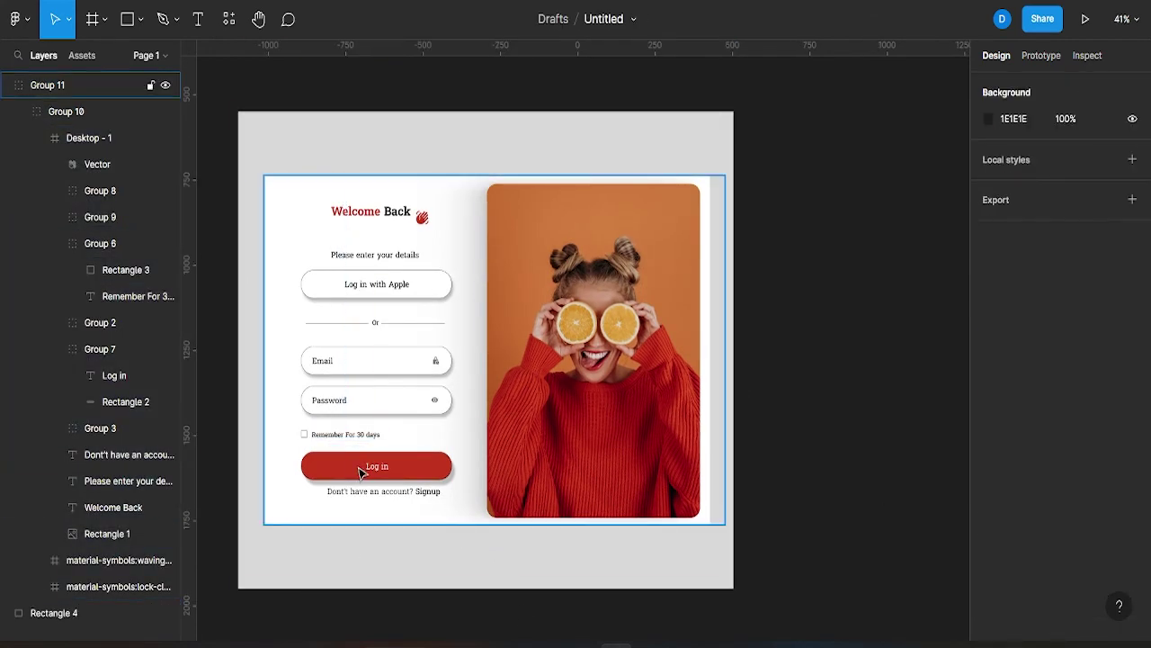
{"action": "left_click", "coordinate": [326, 438], "text": "ctrl"}
{"action": "left_click", "coordinate": [825, 405]}
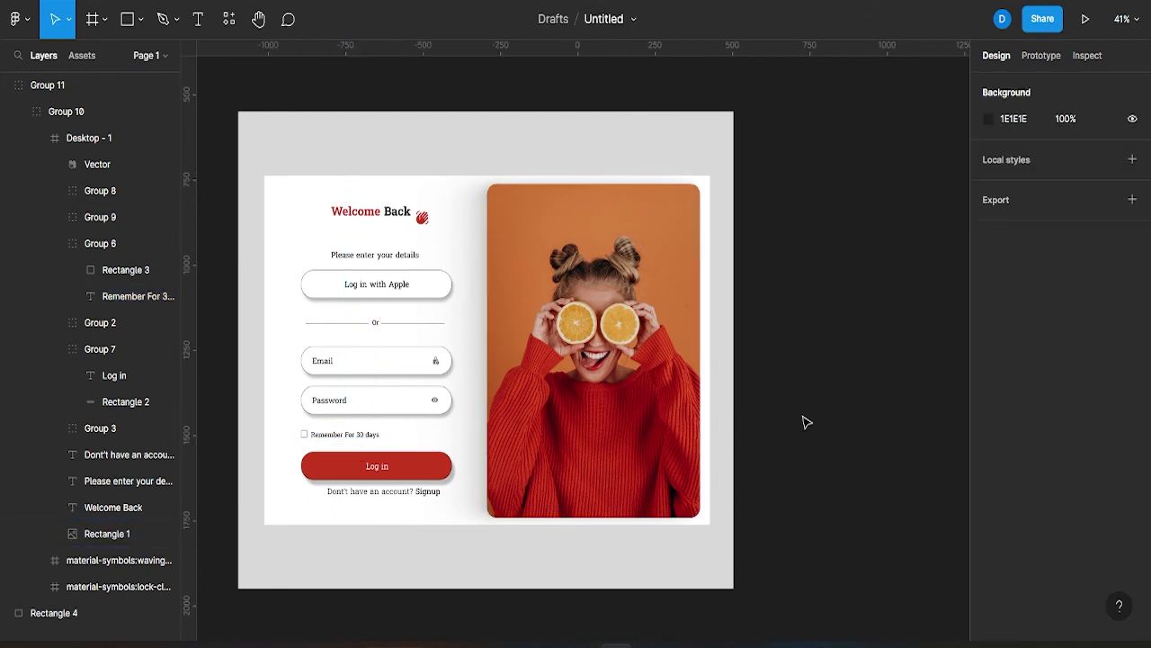
{"action": "left_click", "coordinate": [351, 580]}
{"action": "left_click", "coordinate": [990, 311]}
{"action": "left_click", "coordinate": [882, 275]}
{"action": "left_click", "coordinate": [881, 563]}
Select the login card and group it as Group 12
{"action": "left_click", "coordinate": [955, 213]}
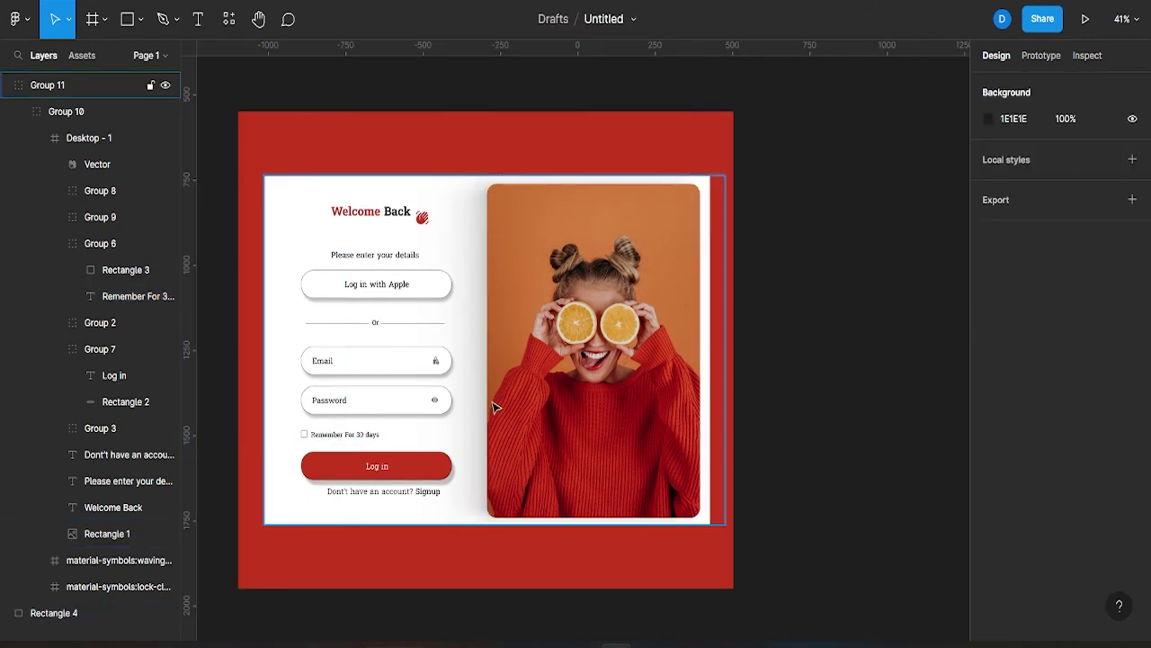
{"action": "left_click", "coordinate": [478, 334]}
{"action": "key", "text": "ctrl+g"}
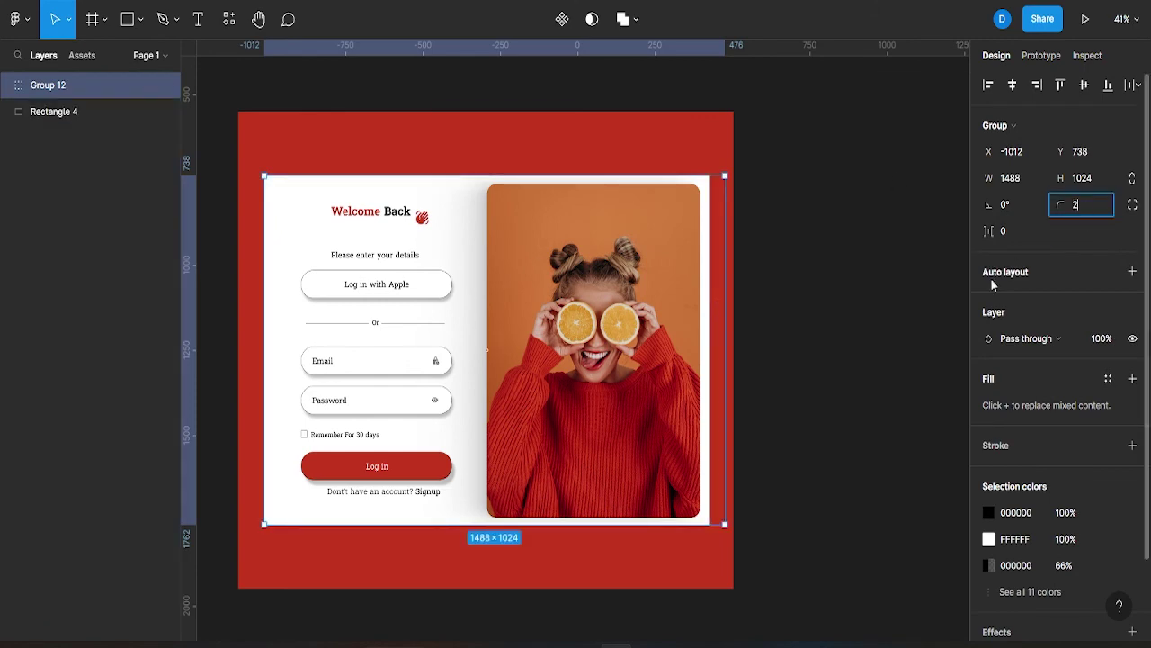
Confirm the card's 20 corner radius and apply a Beautiful Shadows shadow lit from the right
{"action": "left_click", "coordinate": [894, 319]}
{"action": "left_click", "coordinate": [574, 435]}
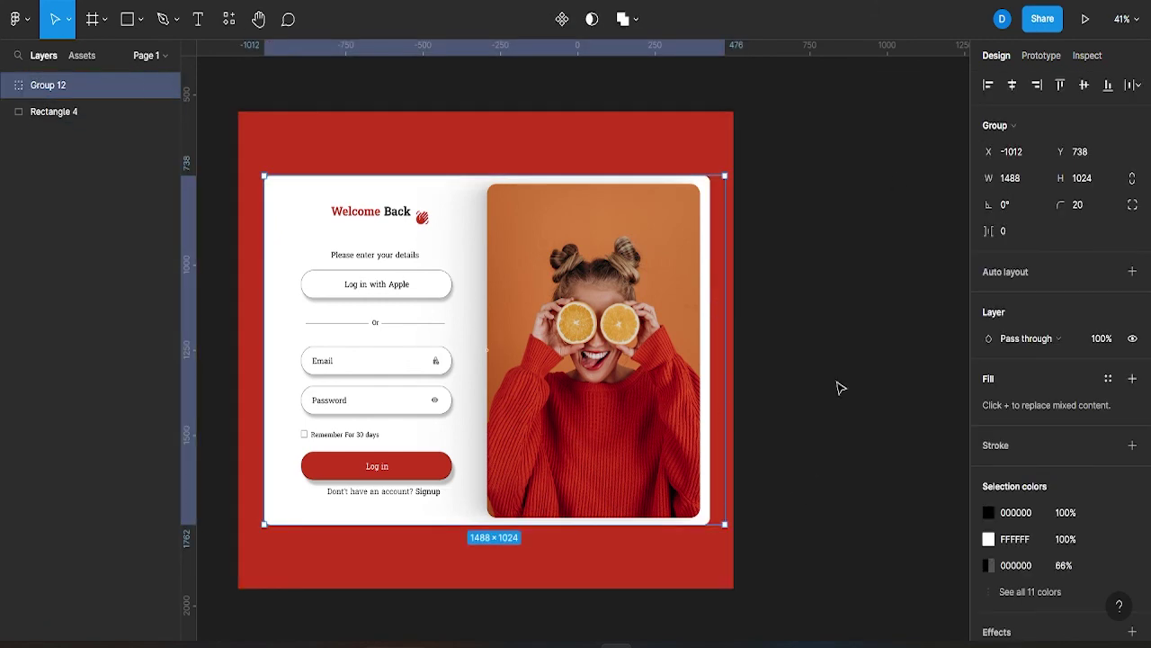
{"action": "right_click", "coordinate": [651, 353]}
{"action": "left_click", "coordinate": [854, 205]}
{"action": "left_click_drag", "start_coordinate": [979, 292], "coordinate": [1035, 404]}
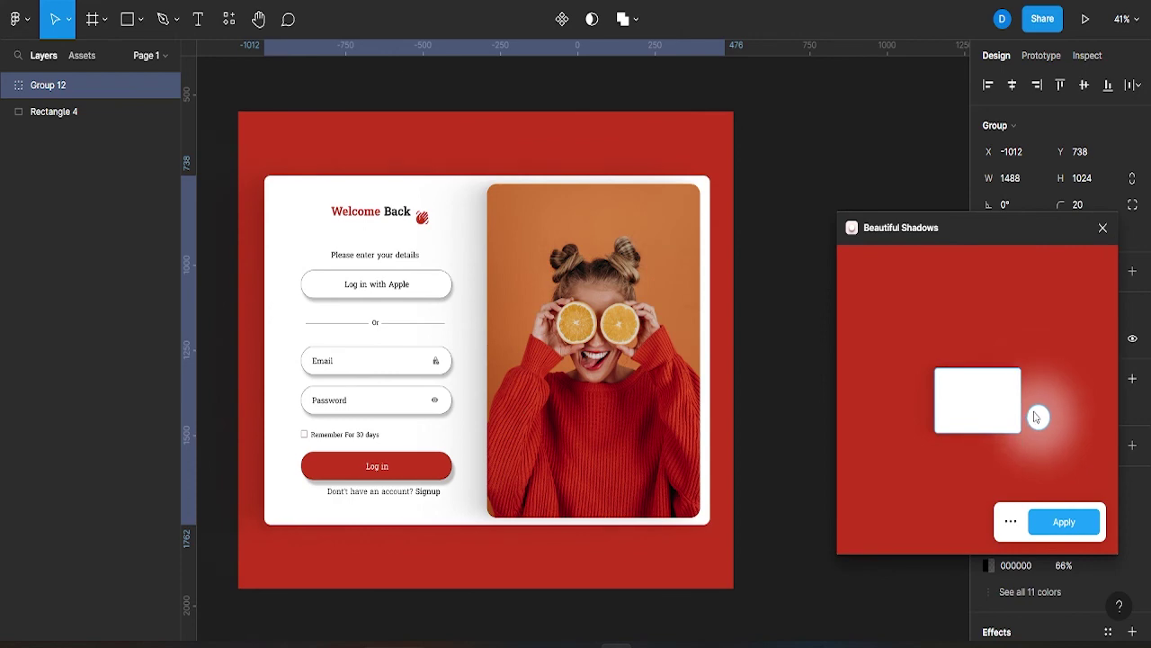
{"action": "left_click", "coordinate": [1066, 513]}
{"action": "left_click", "coordinate": [775, 492]}
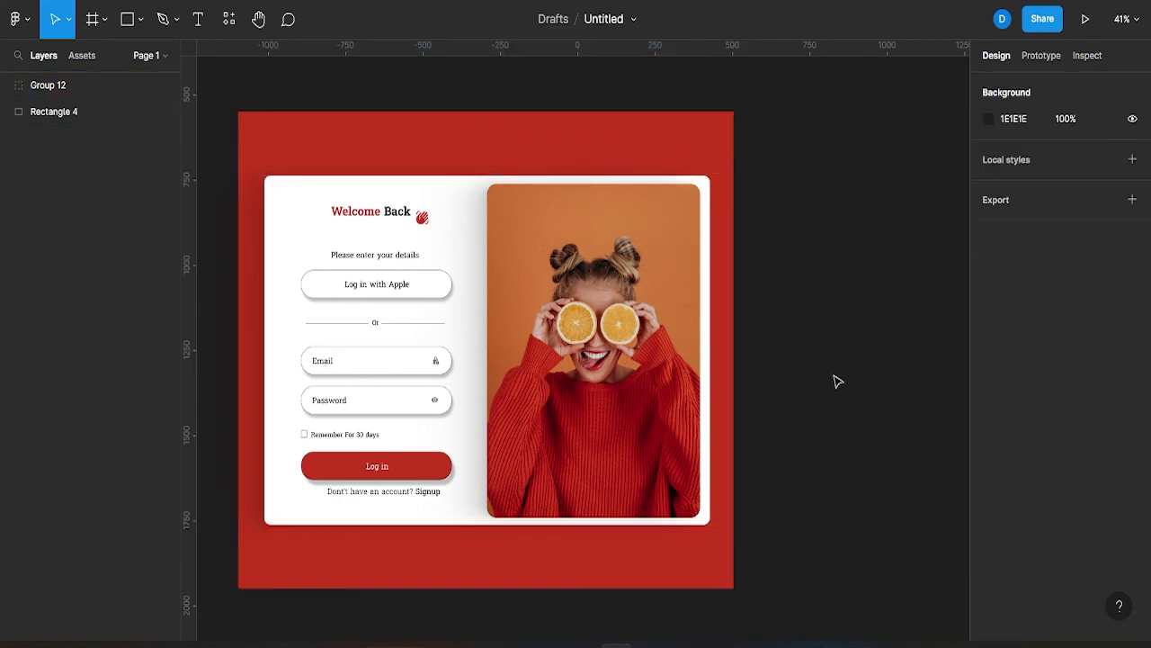